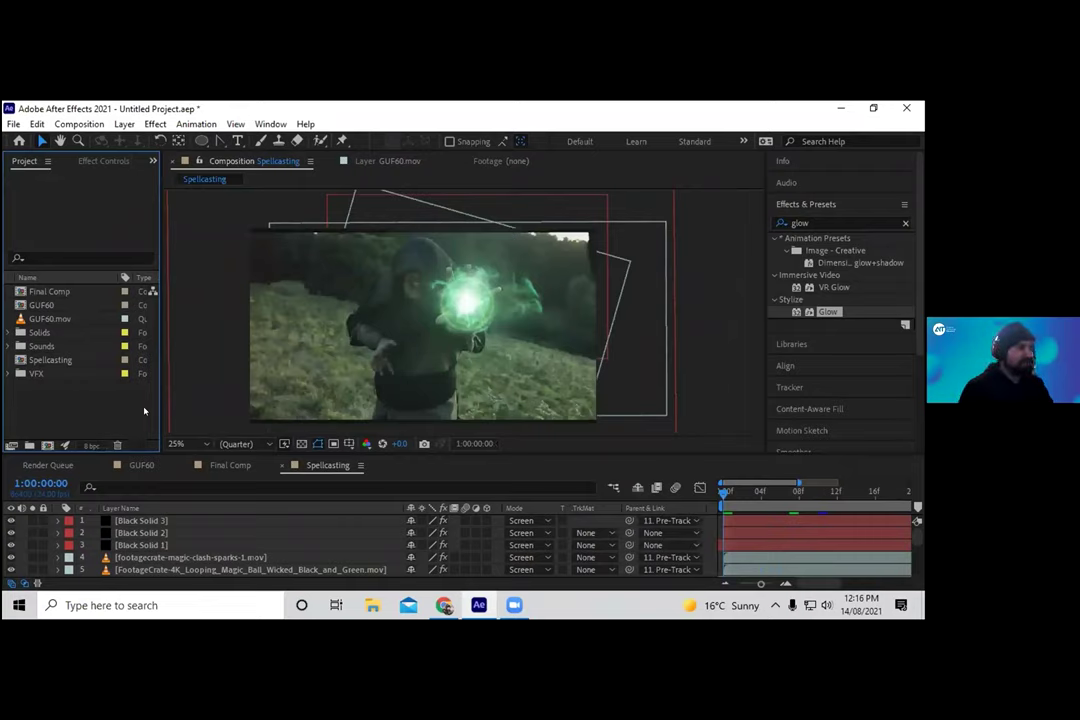
{"action": "left_click", "coordinate": [55, 359]}
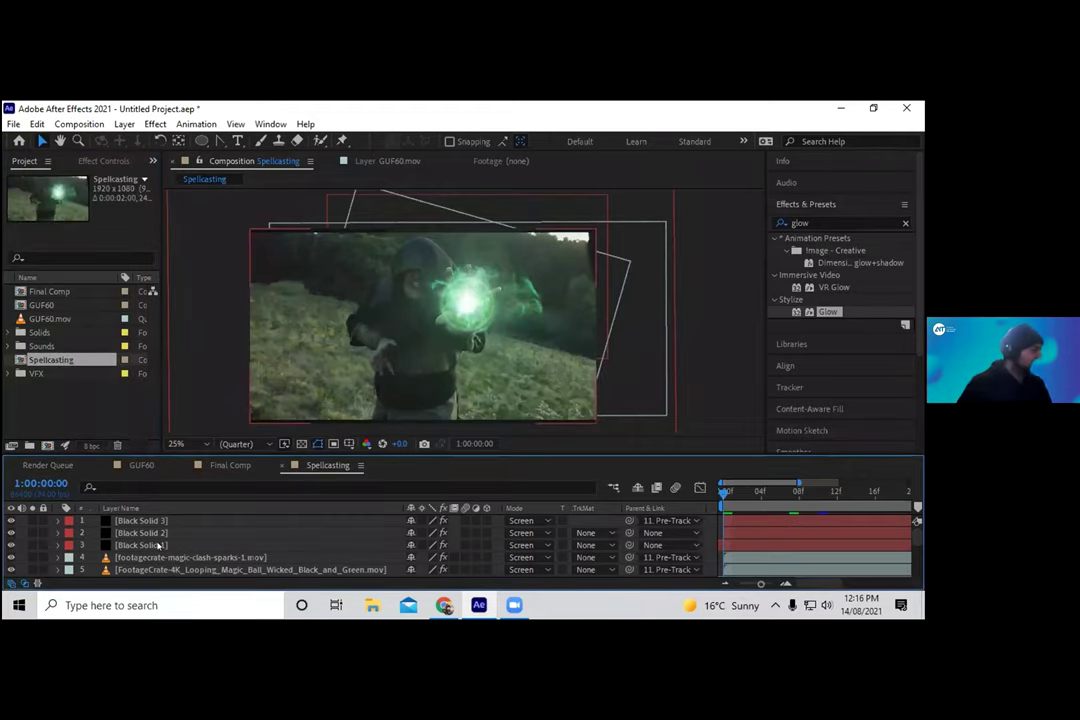
{"action": "scroll", "coordinate": [157, 551], "scroll_direction": "down", "scroll_amount": 3}
{"action": "scroll", "coordinate": [157, 533], "scroll_direction": "up", "scroll_amount": 3}
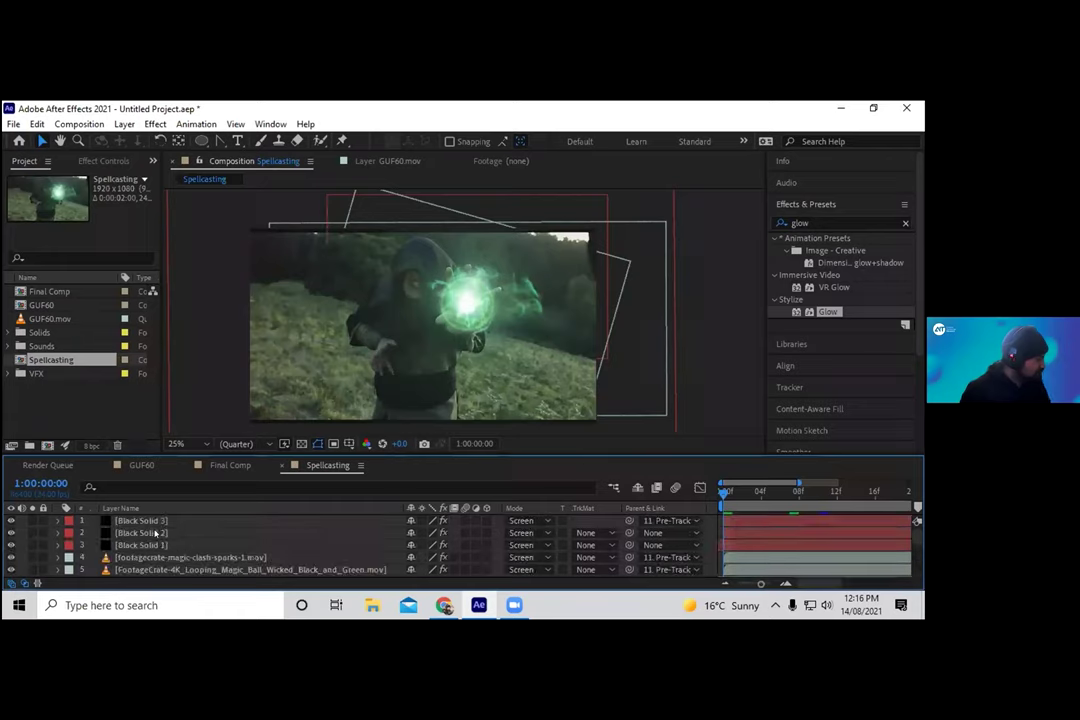
{"action": "left_click", "coordinate": [156, 521]}
{"action": "left_click", "coordinate": [172, 545], "text": "shift"}
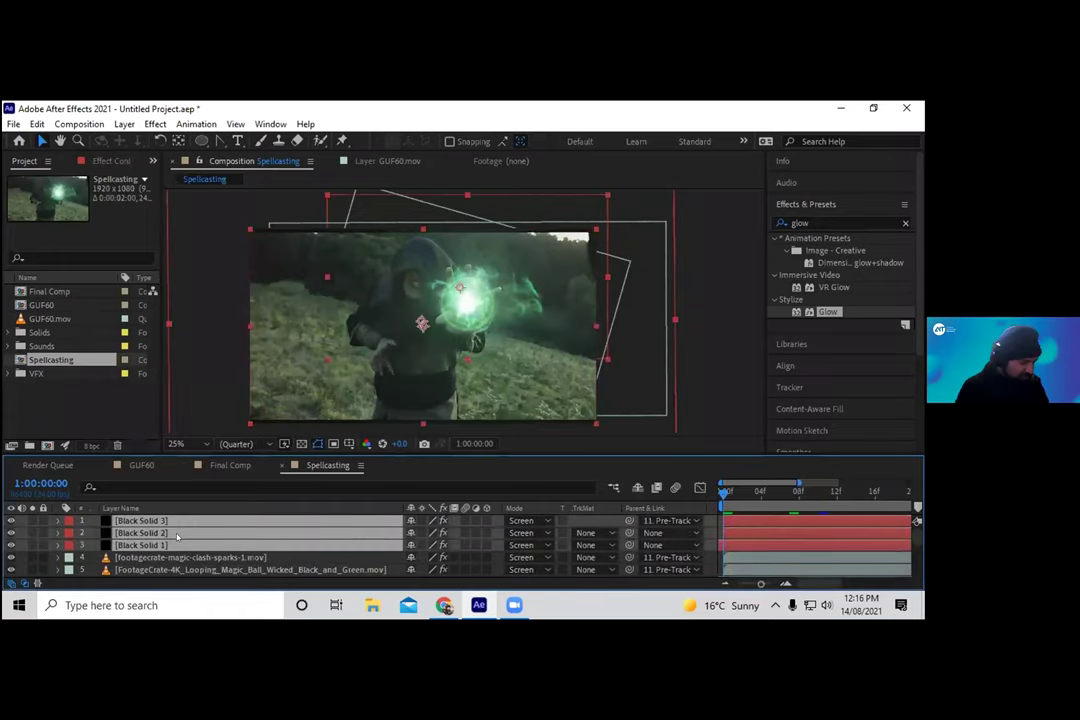
{"action": "left_click", "coordinate": [99, 392]}
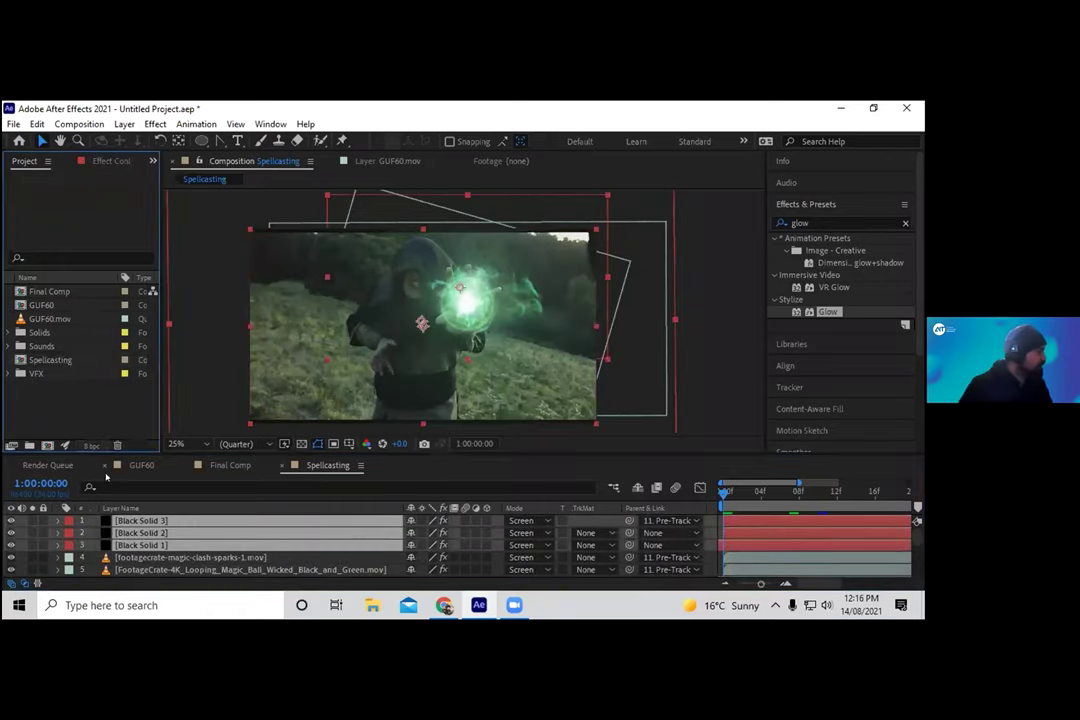
Delete the sound layers at the end of the Spellcasting composition's layer stack.
{"action": "scroll", "coordinate": [166, 556], "scroll_direction": "down", "scroll_amount": 3}
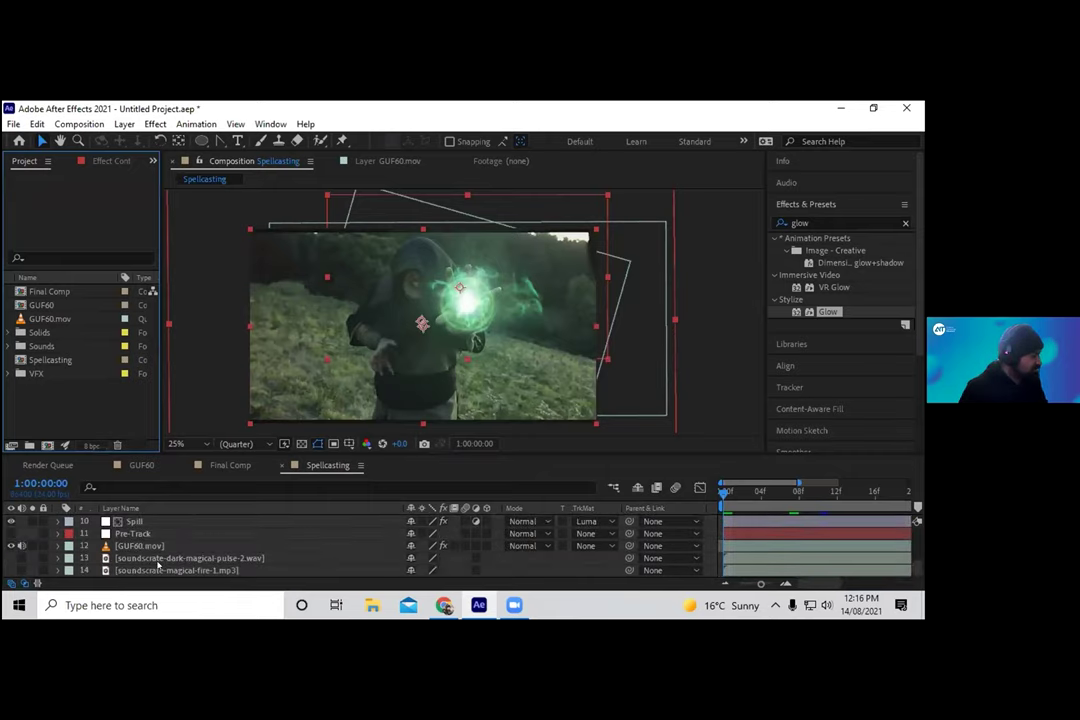
{"action": "left_click", "coordinate": [168, 569]}
{"action": "left_click", "coordinate": [170, 549], "text": "ctrl"}
{"action": "left_click", "coordinate": [190, 533]}
{"action": "left_click", "coordinate": [178, 569]}
{"action": "left_click", "coordinate": [190, 558], "text": "ctrl"}
{"action": "scroll", "coordinate": [181, 557], "scroll_direction": "up", "scroll_amount": 1}
Delete every black solid and magic footage layer stacked above the GUF60.mov matte, keeping Spill, Pre-Track and the footage.
{"action": "left_click", "coordinate": [145, 547]}
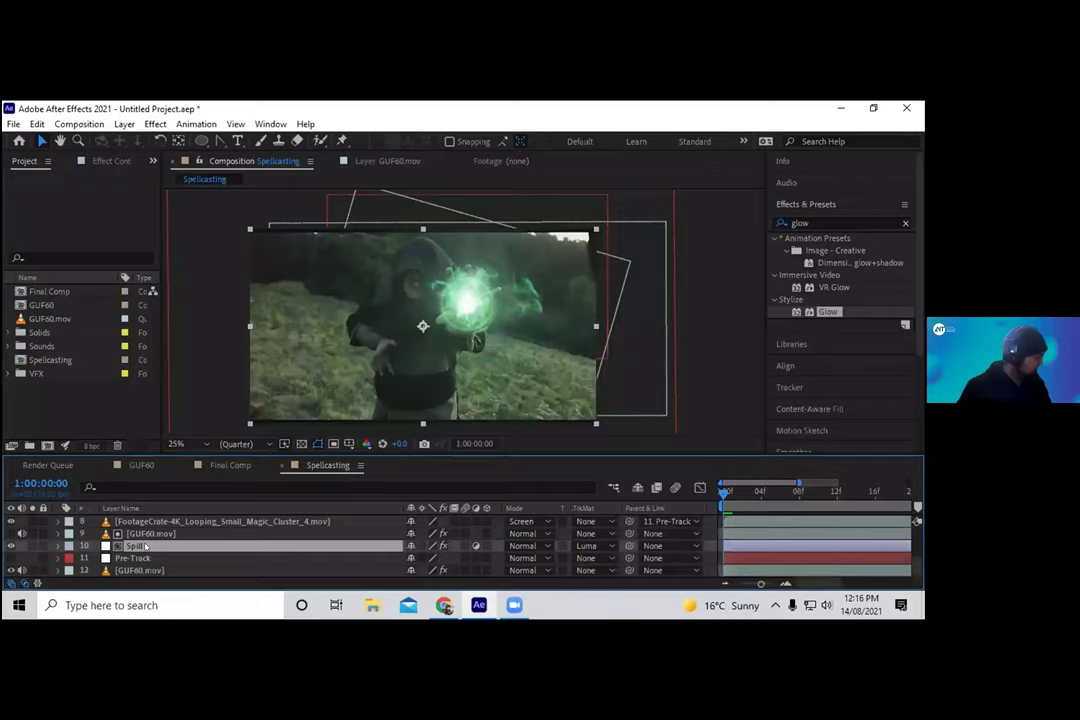
{"action": "left_click", "coordinate": [164, 522]}
{"action": "scroll", "coordinate": [166, 523], "scroll_direction": "up", "scroll_amount": 3}
{"action": "left_click", "coordinate": [165, 522], "text": "shift"}
{"action": "key", "text": "Delete"}
Preview the stripped Spellcasting composition and examine how the Pre-Track null follows the tracking markers on the palm.
{"action": "key", "text": "space"}
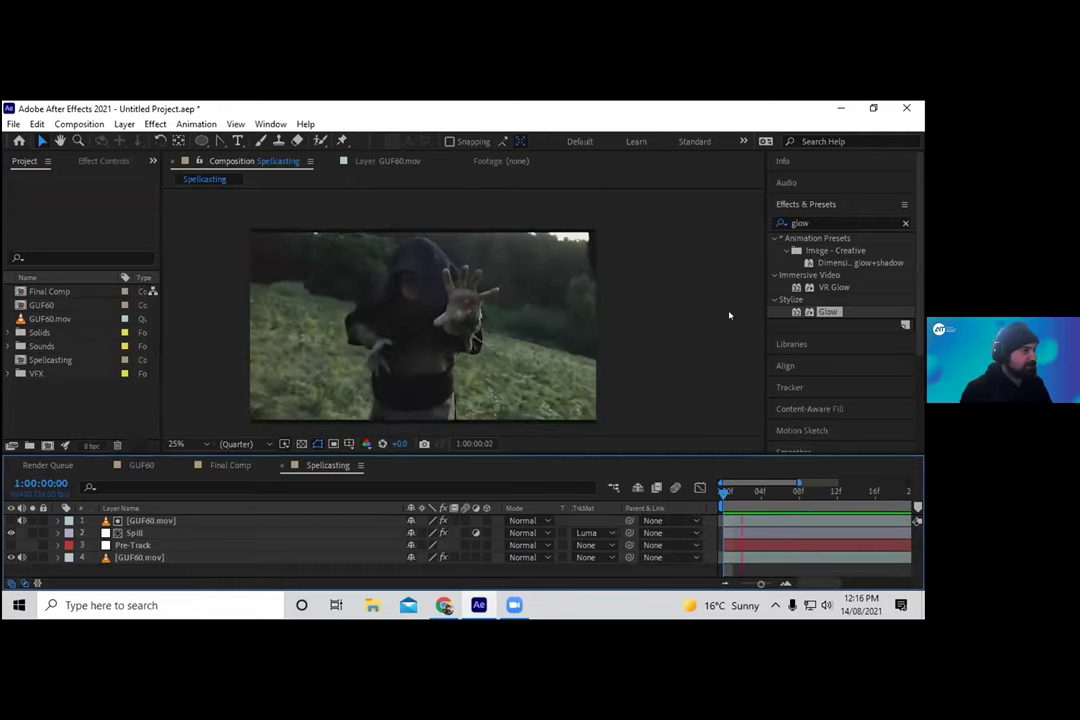
{"action": "scroll", "coordinate": [535, 285], "scroll_direction": "up", "scroll_amount": 2}
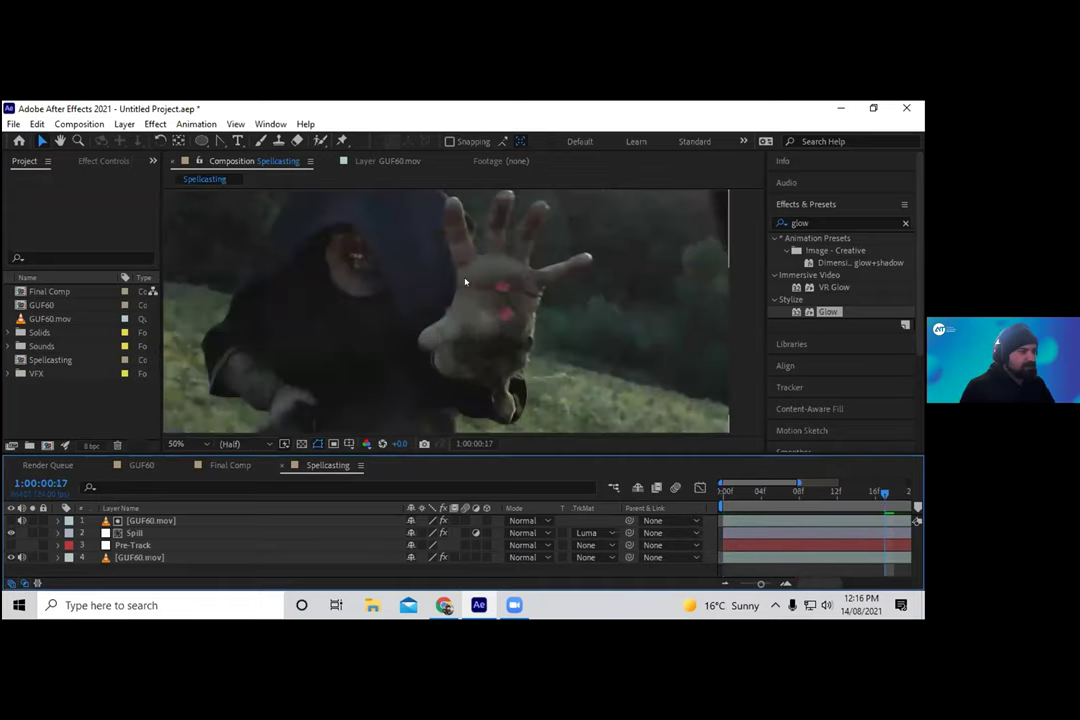
{"action": "scroll", "coordinate": [513, 290], "scroll_direction": "down", "scroll_amount": 2}
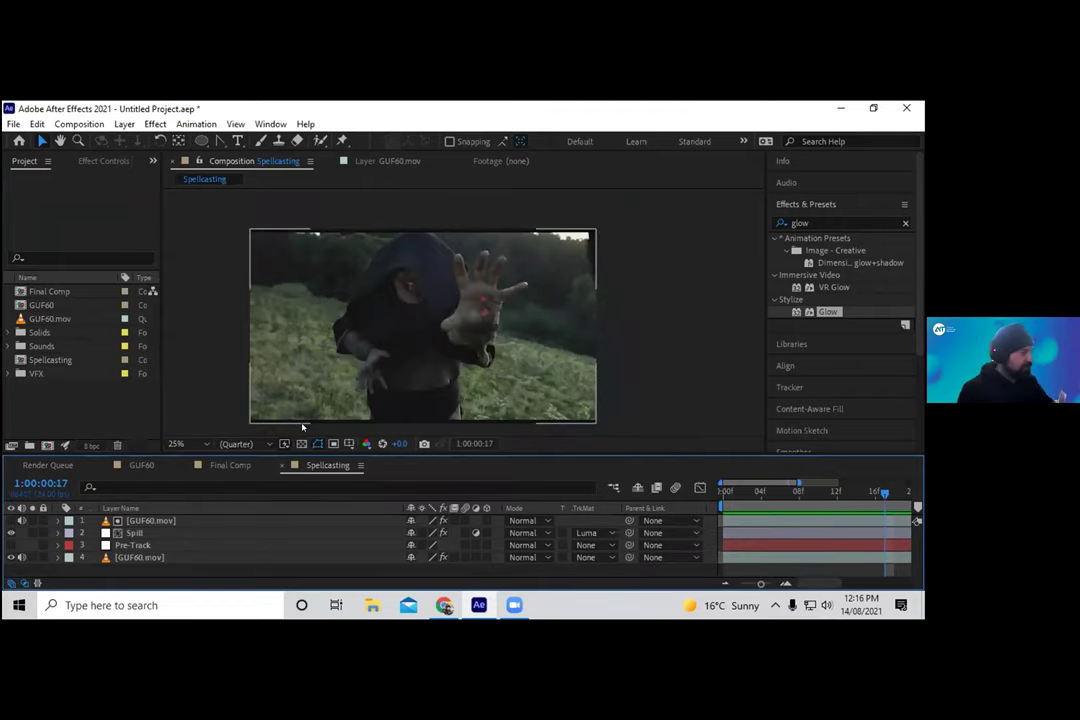
{"action": "left_click", "coordinate": [110, 546]}
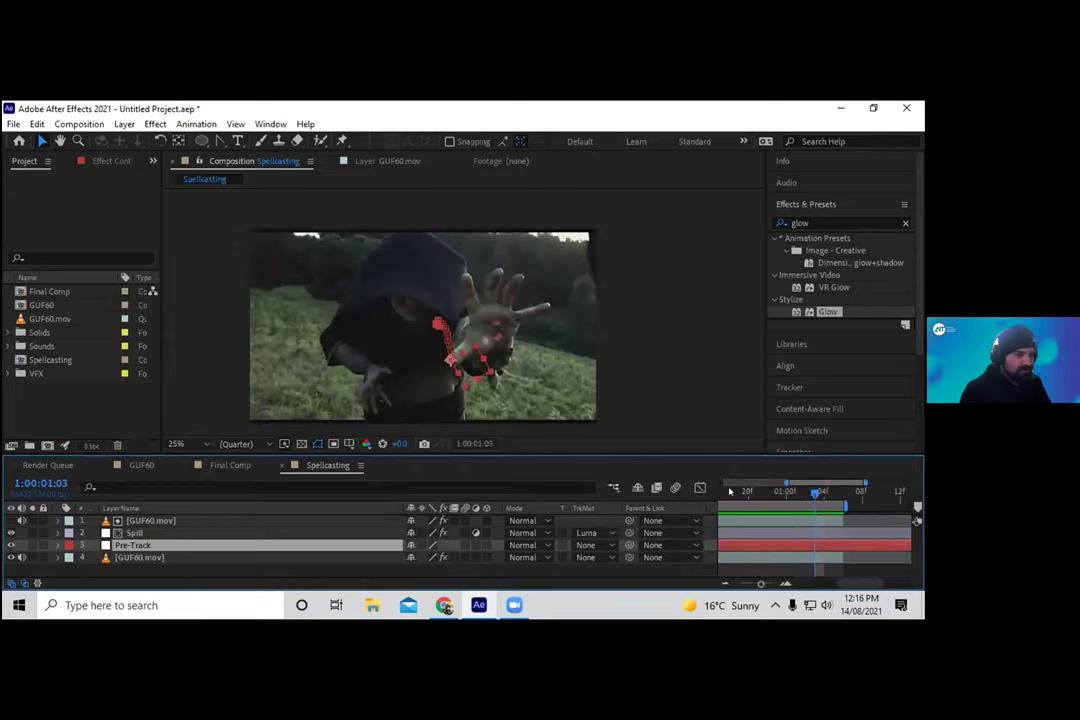
{"action": "left_click_drag", "start_coordinate": [729, 491], "coordinate": [648, 496]}
{"action": "key", "text": "."}
{"action": "left_click_drag", "start_coordinate": [733, 495], "coordinate": [648, 501]}
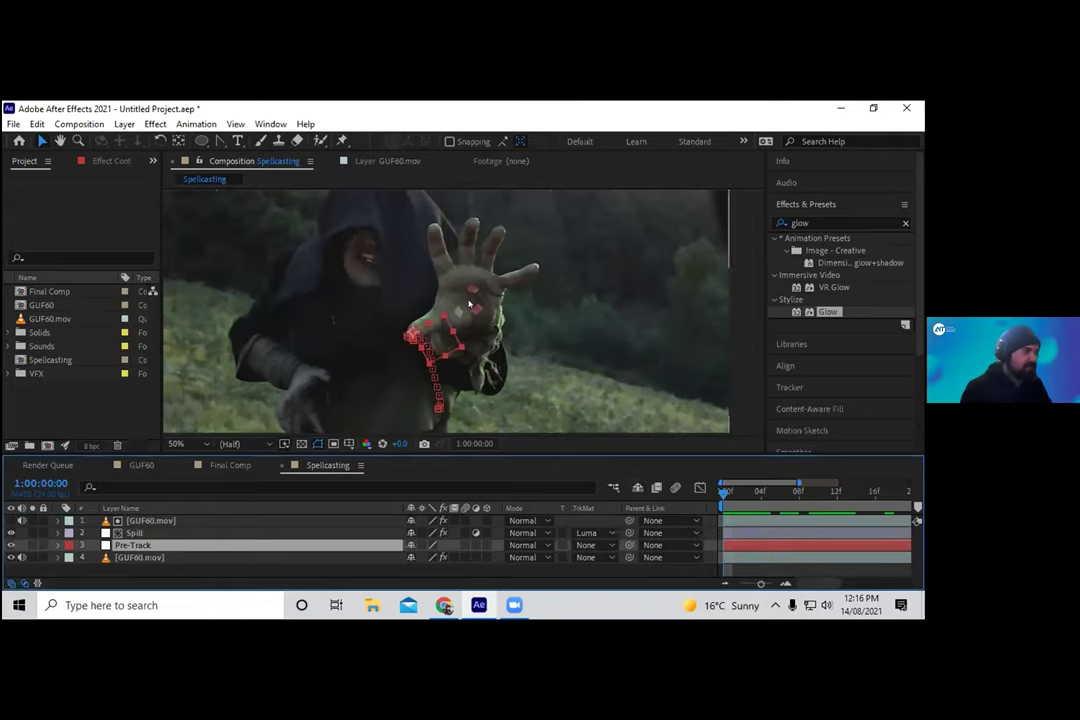
{"action": "scroll", "coordinate": [487, 325], "scroll_direction": "down", "scroll_amount": 2}
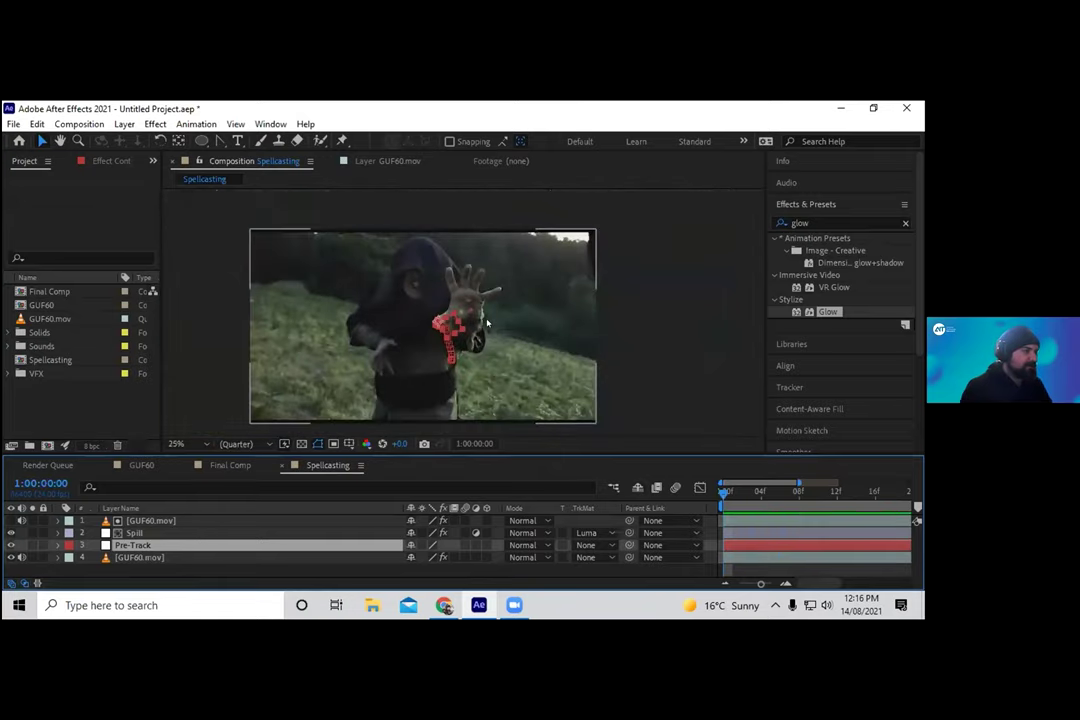
Preview the magic clips in the VFX folder, including the green ball, cluster, sparks, spell and circle-fire footage.
{"action": "left_click", "coordinate": [71, 347]}
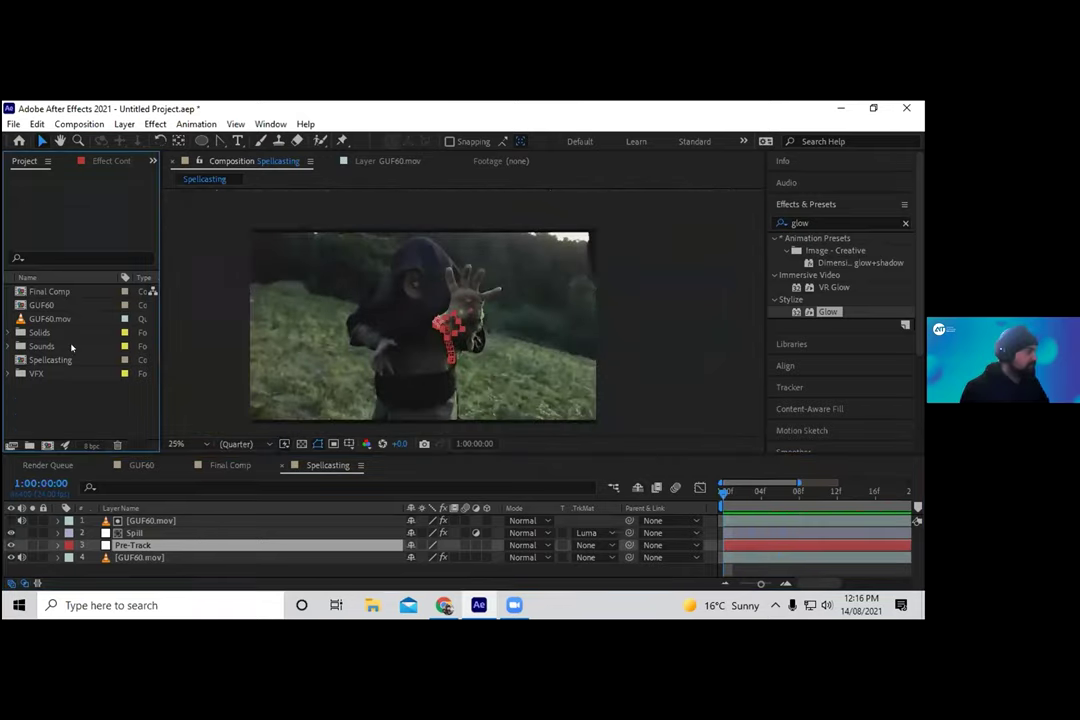
{"action": "left_click", "coordinate": [8, 373]}
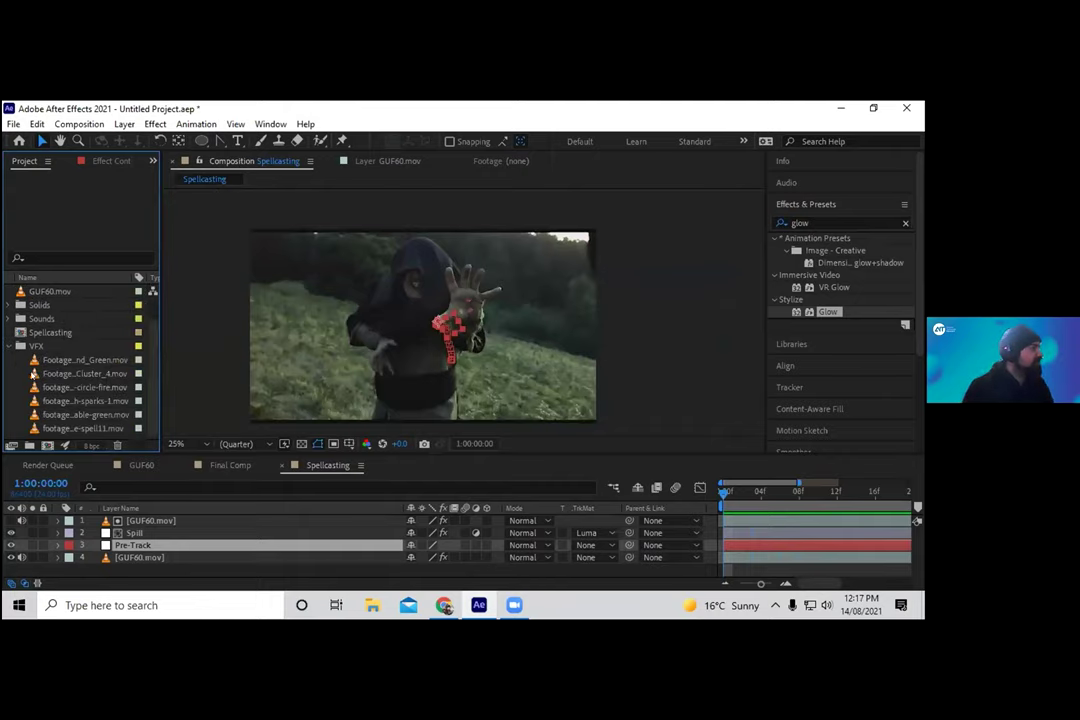
{"action": "double_click", "coordinate": [35, 373]}
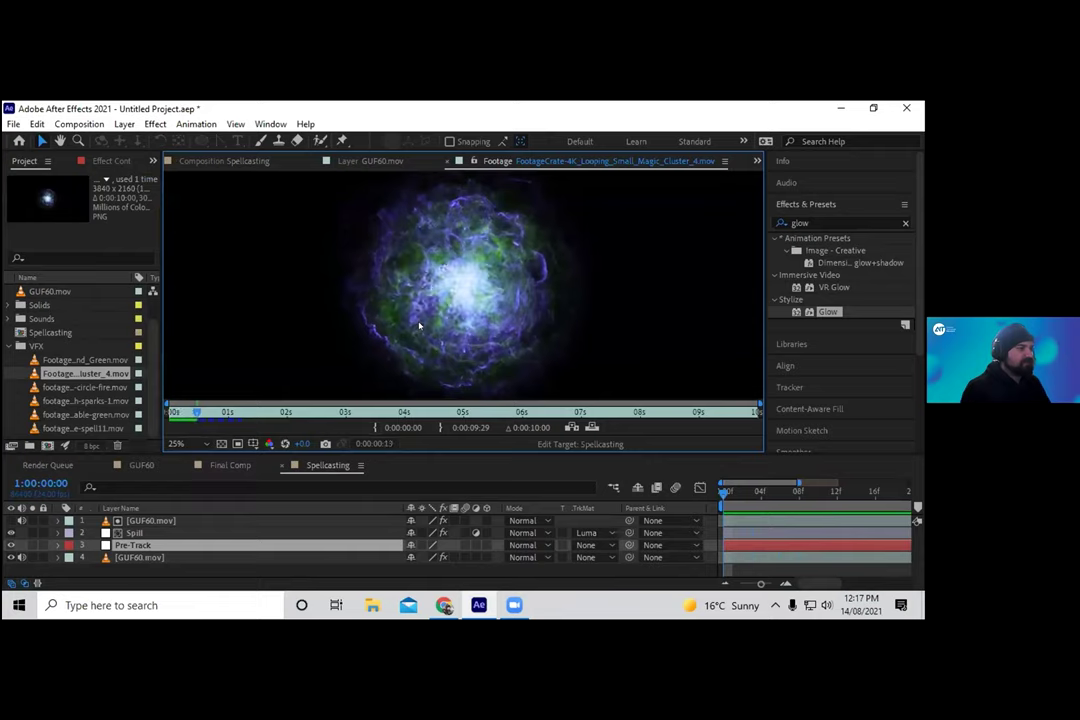
{"action": "double_click", "coordinate": [64, 359]}
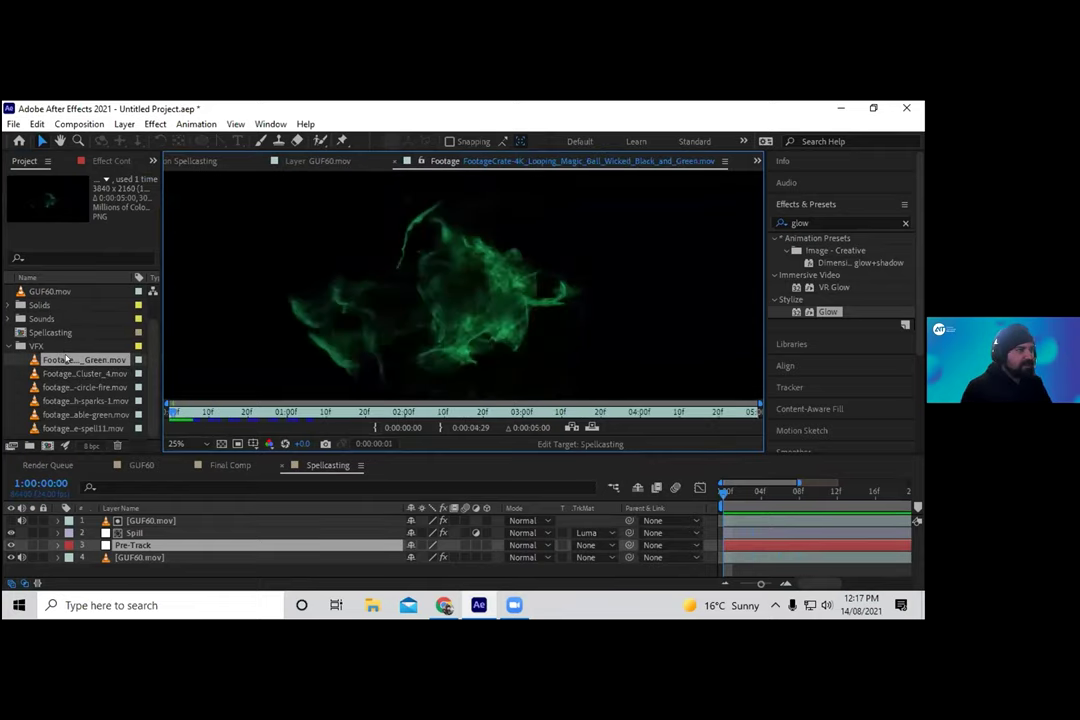
{"action": "double_click", "coordinate": [60, 400]}
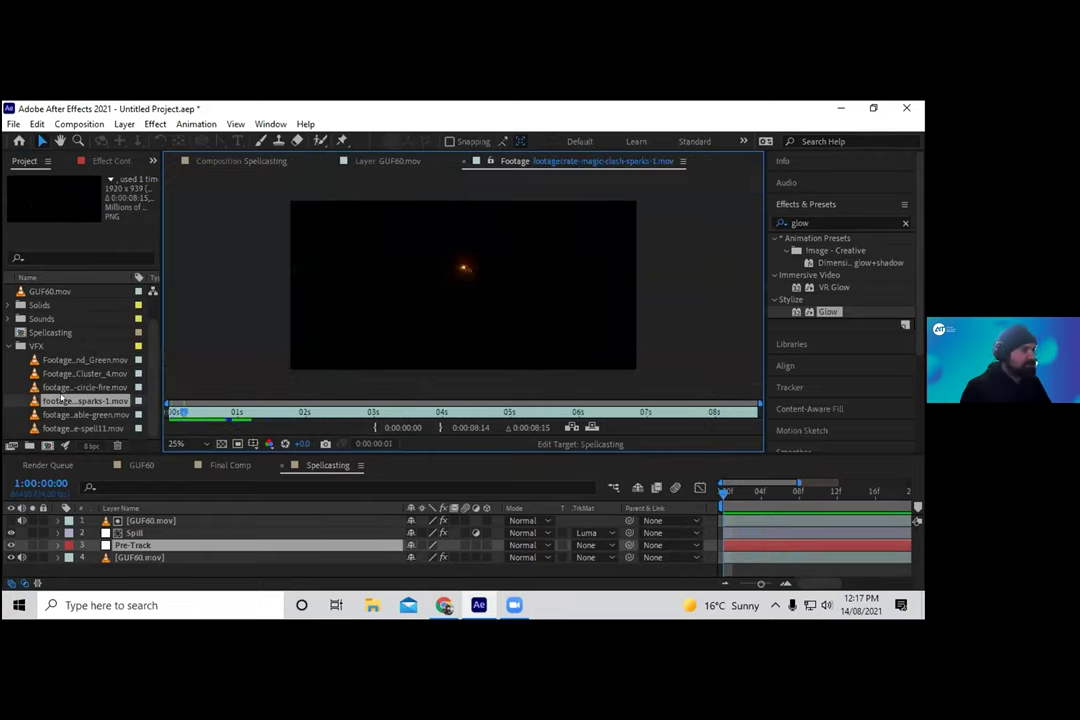
{"action": "double_click", "coordinate": [62, 413]}
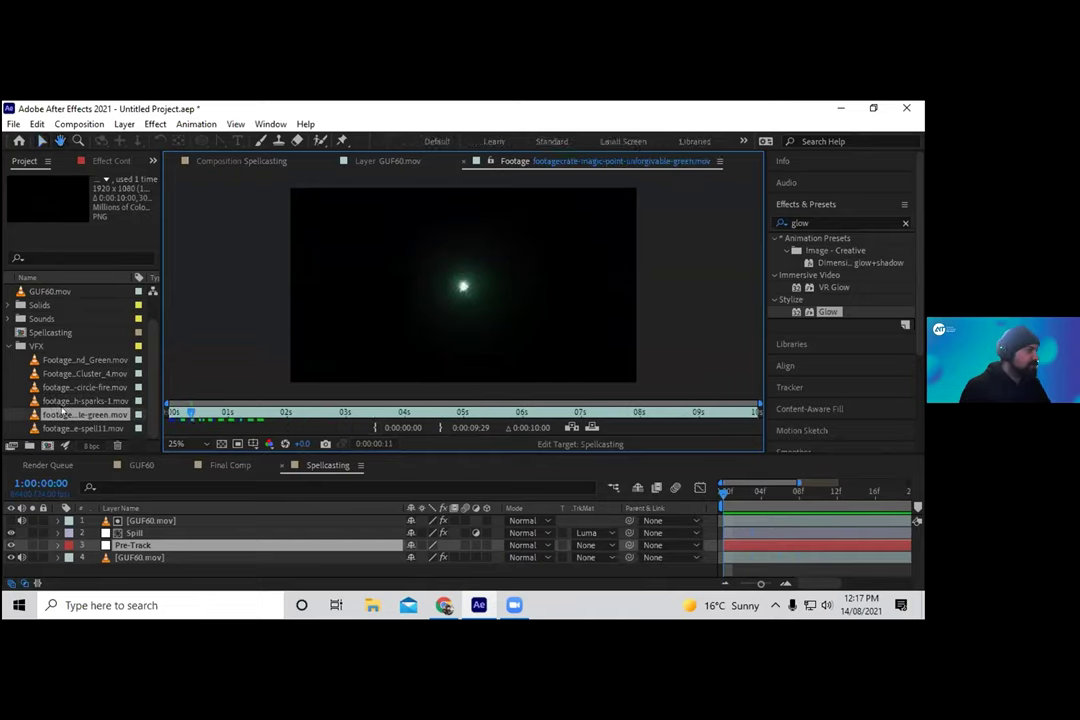
{"action": "double_click", "coordinate": [76, 429]}
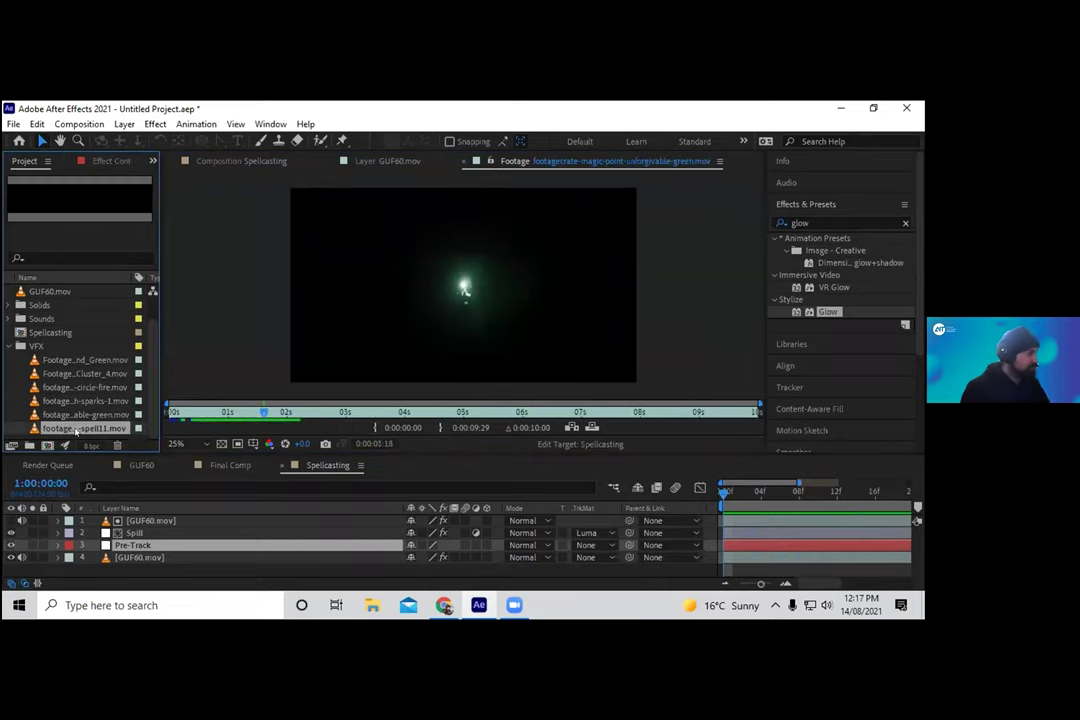
{"action": "double_click", "coordinate": [76, 371]}
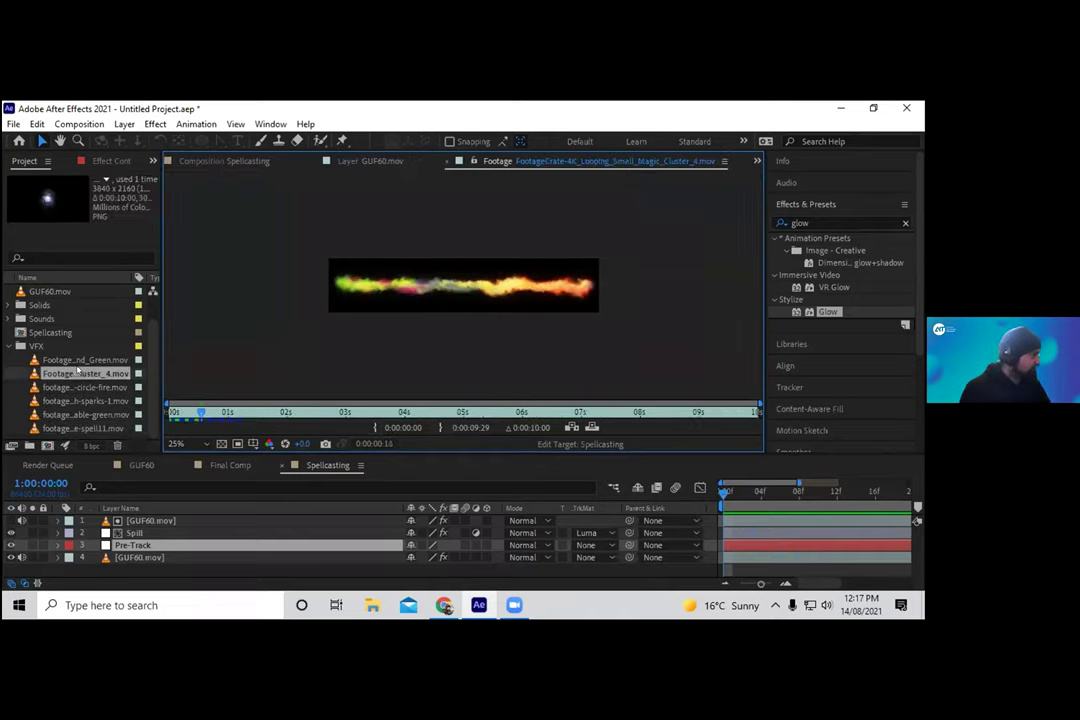
{"action": "double_click", "coordinate": [92, 360]}
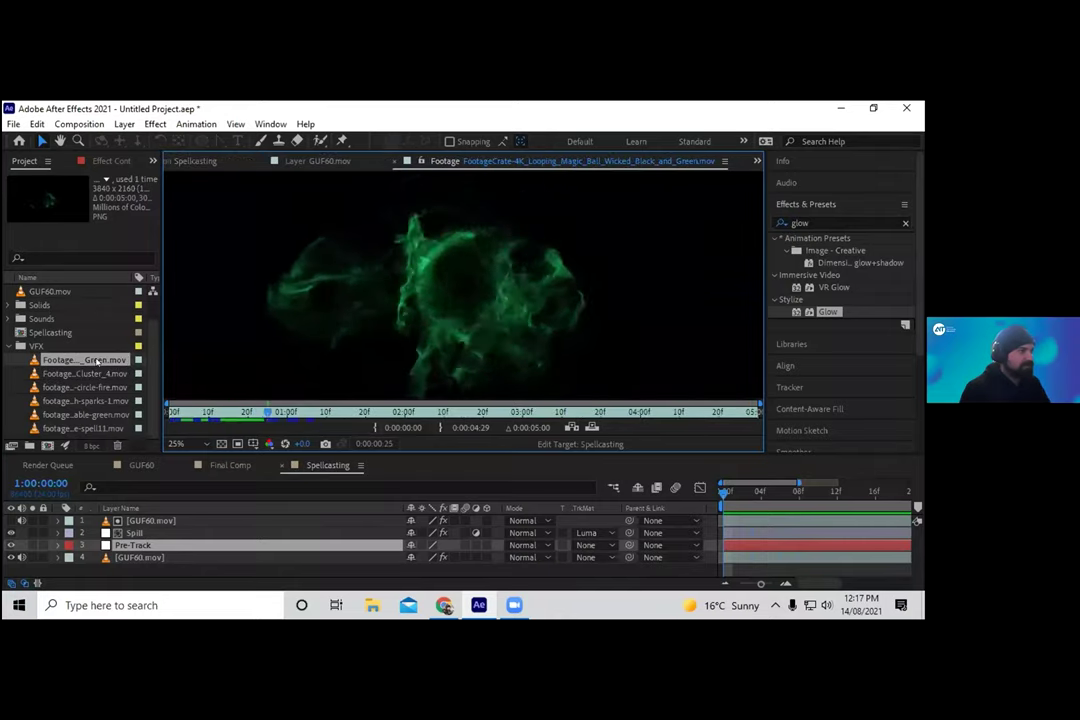
{"action": "double_click", "coordinate": [80, 386]}
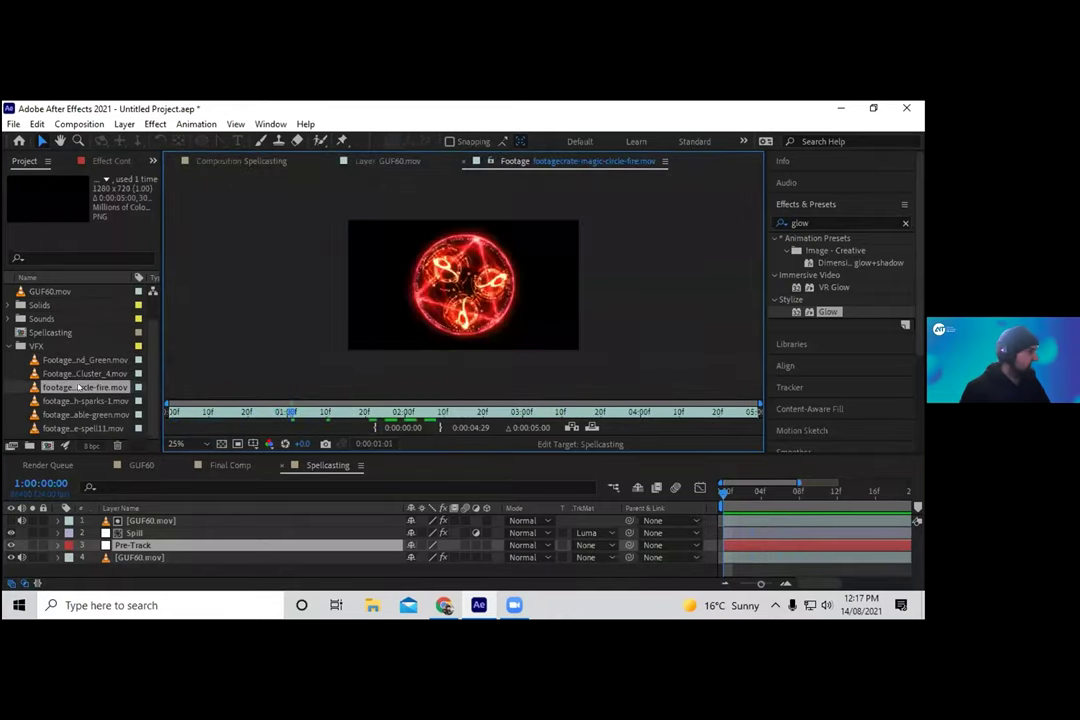
Add footagecrate-magic-circle-fire.mov as the uppermost layer, shift it earlier in time and centre the circle over the open palm.
{"action": "left_click_drag", "start_coordinate": [86, 390], "coordinate": [115, 515]}
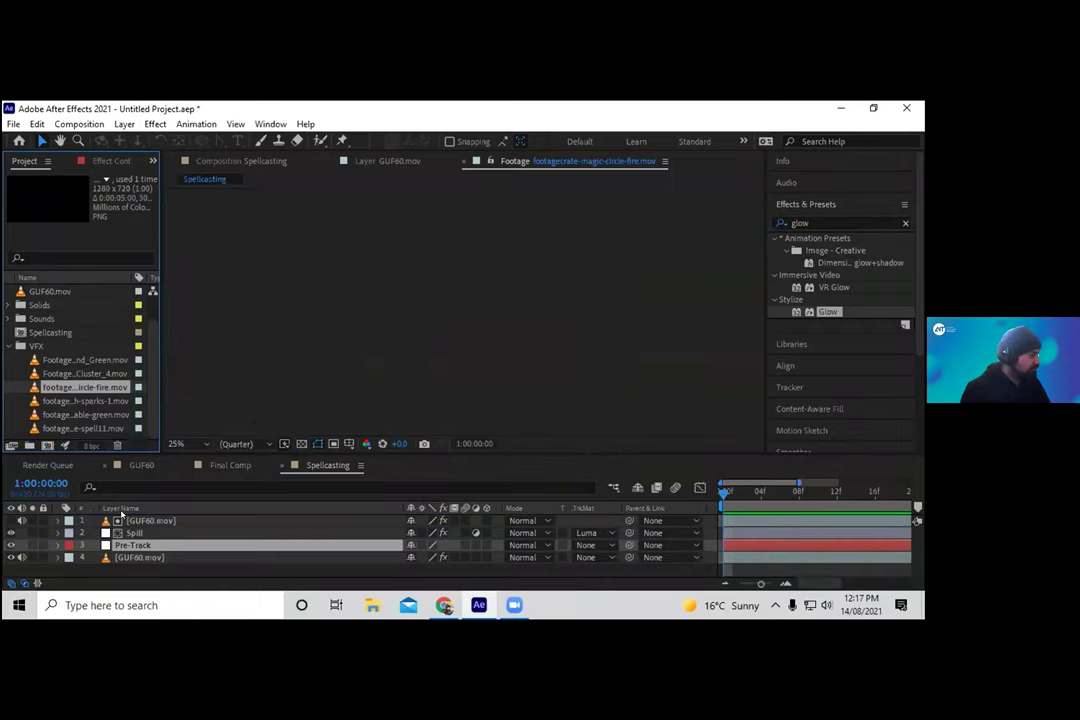
{"action": "left_click_drag", "start_coordinate": [758, 523], "coordinate": [488, 530]}
{"action": "left_click_drag", "start_coordinate": [423, 325], "coordinate": [467, 301]}
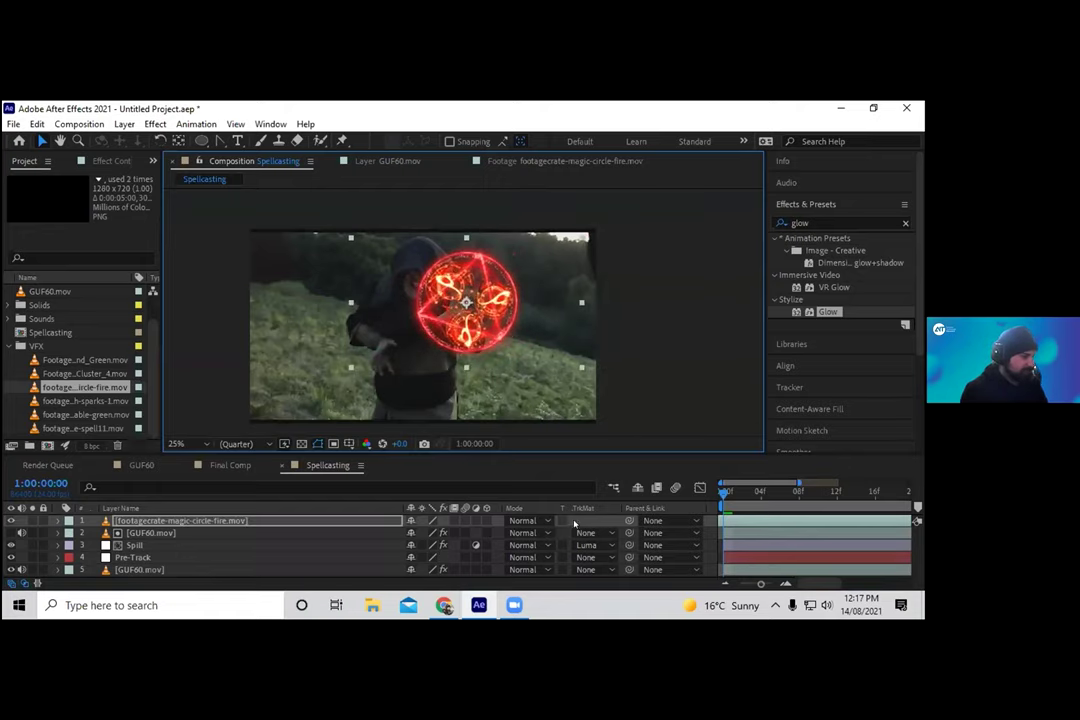
Parent the magic circle layer to the Pre-Track null and play back the composition to check the tracking.
{"action": "left_click_drag", "start_coordinate": [628, 520], "coordinate": [176, 558]}
{"action": "key", "text": "space"}
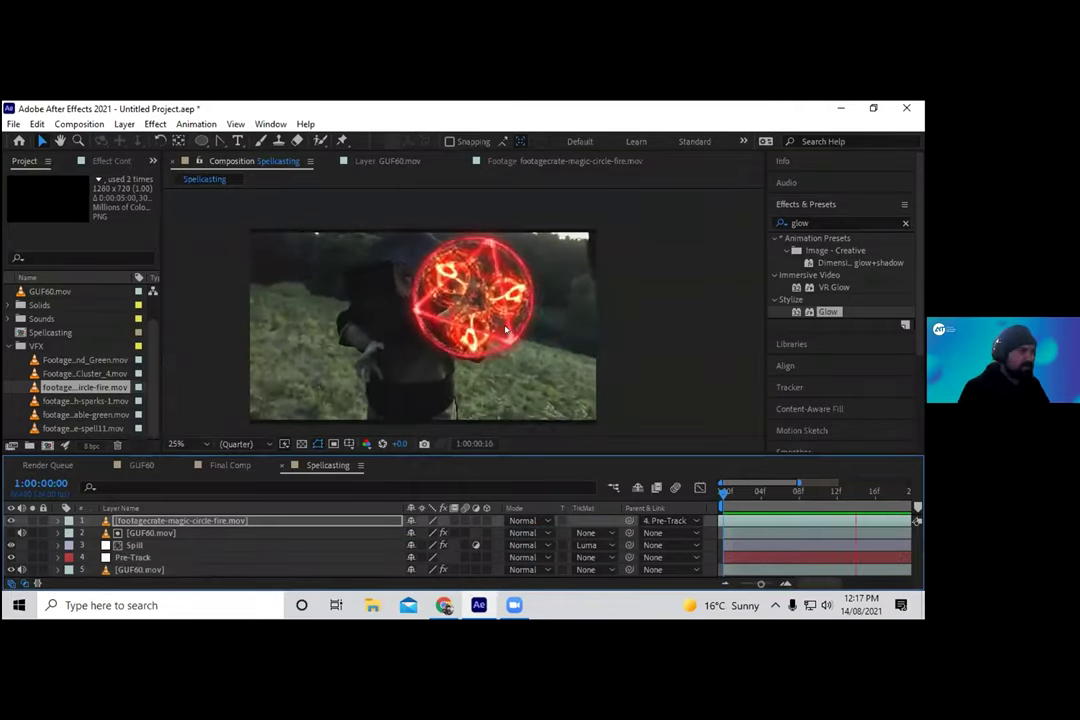
{"action": "key", "text": "space"}
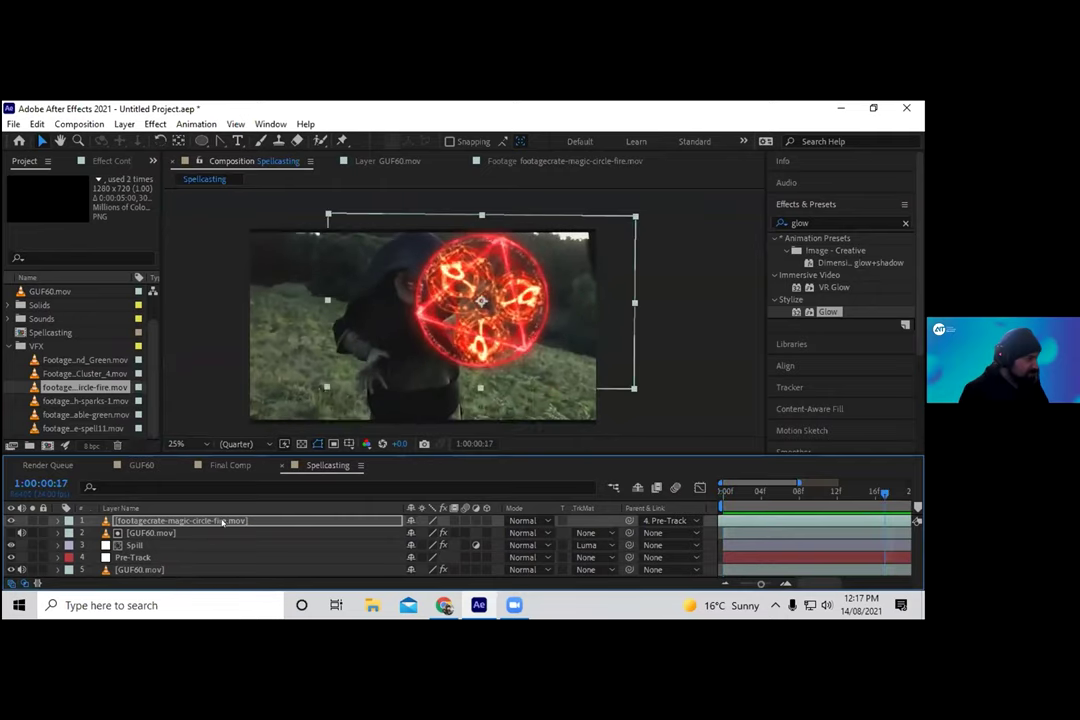
Scale the magic circle layer down to suit the hand and set its opacity to 72%.
{"action": "key", "text": "s"}
{"action": "left_click_drag", "start_coordinate": [436, 532], "coordinate": [401, 530]}
{"action": "key", "text": "t"}
{"action": "scroll", "coordinate": [463, 311], "scroll_direction": "up", "scroll_amount": 2}
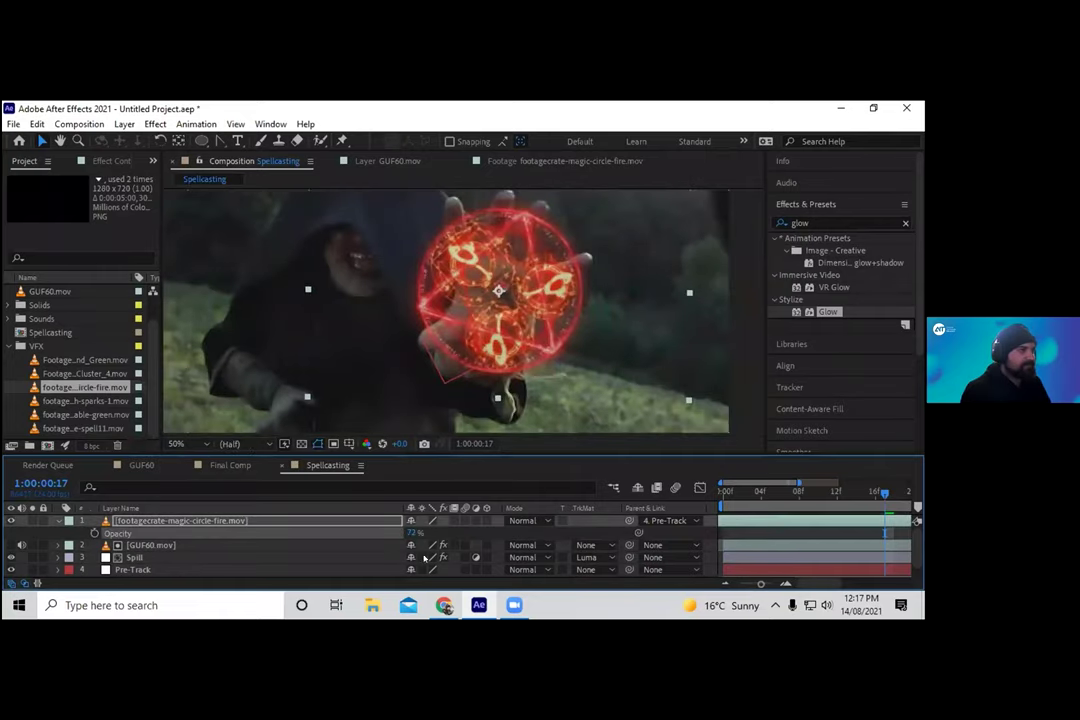
Set the magic circle layer's blending mode to Screen and check the result up close.
{"action": "left_click", "coordinate": [528, 520]}
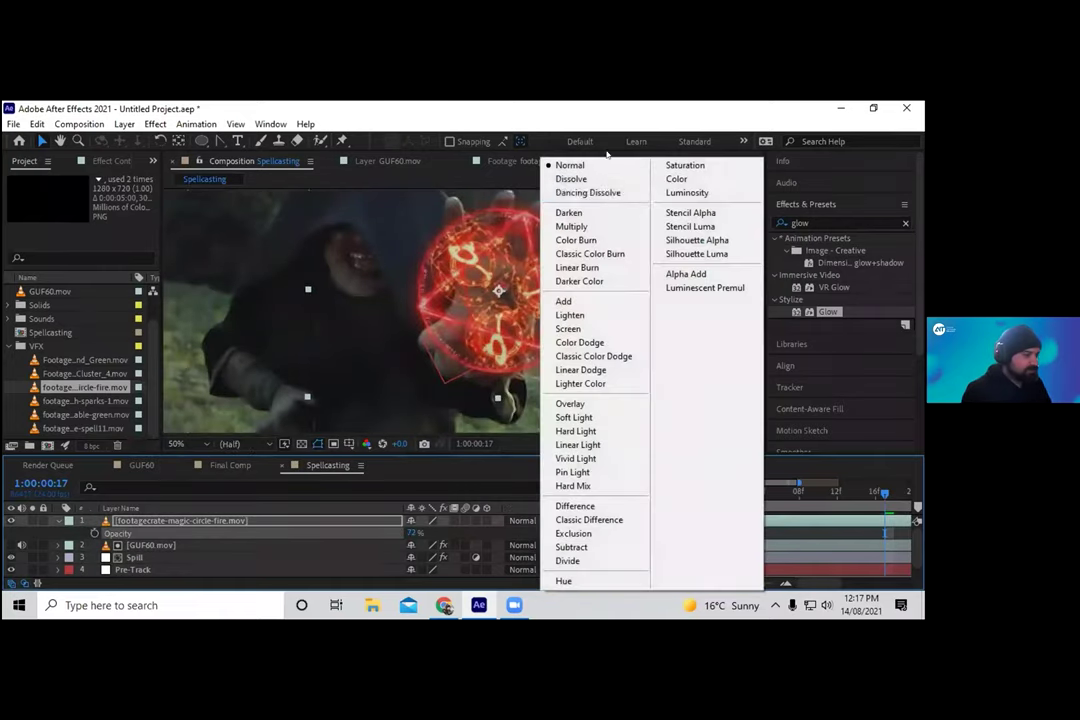
{"action": "left_click", "coordinate": [591, 327]}
{"action": "scroll", "coordinate": [462, 311], "scroll_direction": "up", "scroll_amount": 2}
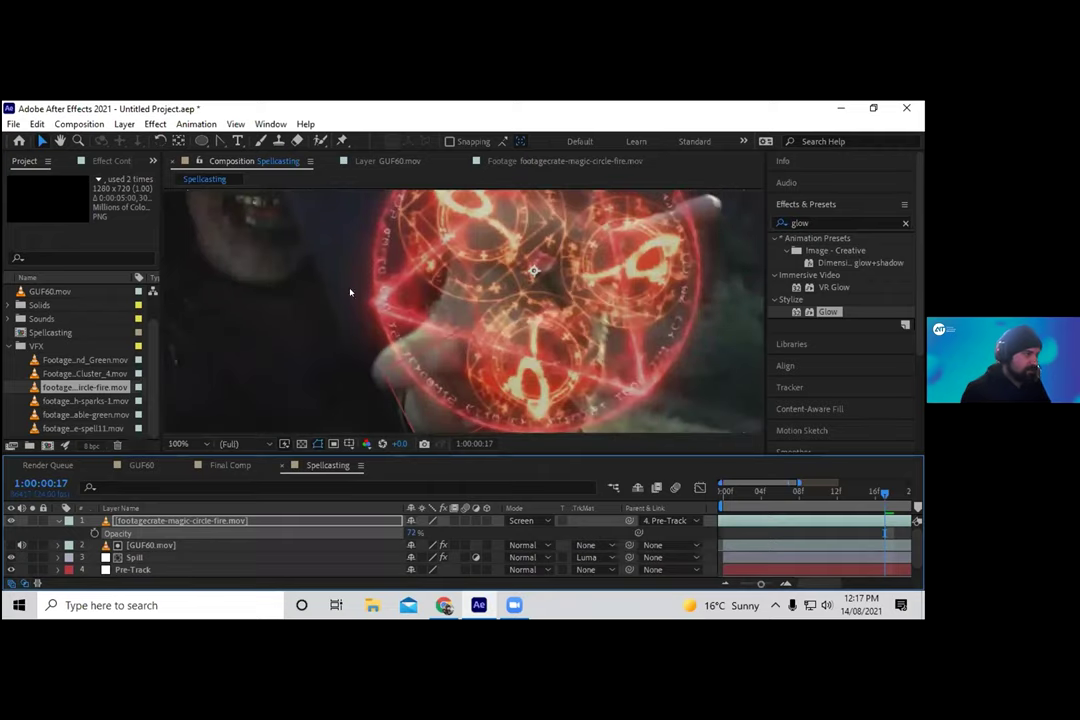
{"action": "scroll", "coordinate": [446, 231], "scroll_direction": "down", "scroll_amount": 2}
Apply the Glow effect to the magic circle layer with a glow radius of 581 and an intensity of 0.3.
{"action": "left_click", "coordinate": [835, 222]}
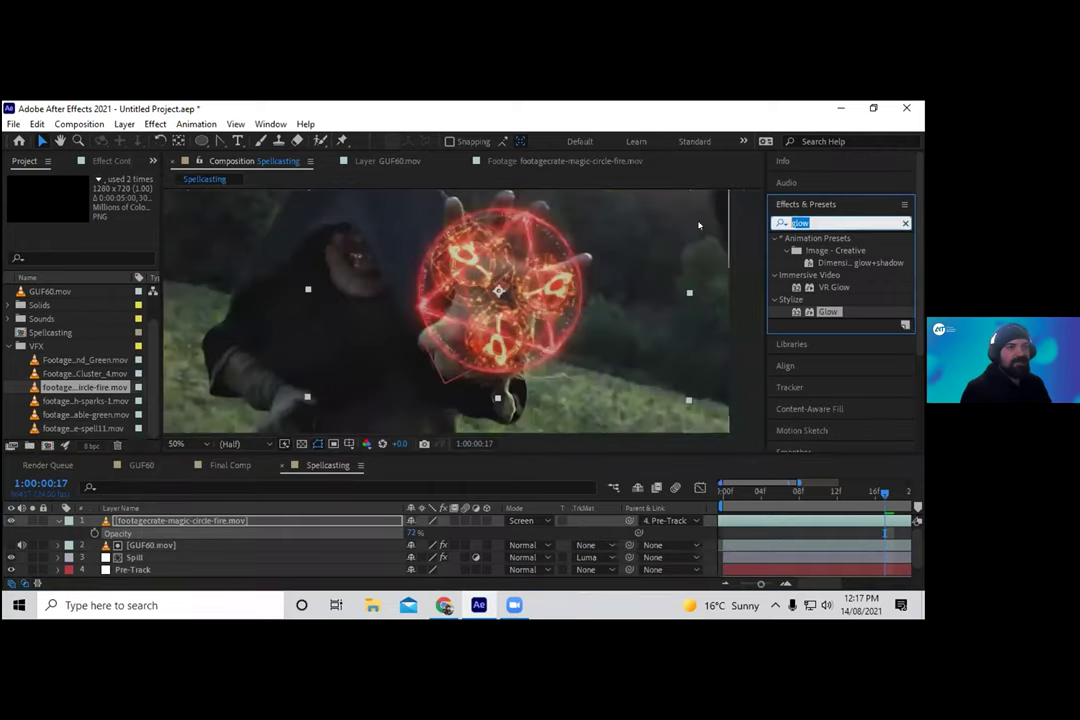
{"action": "left_click_drag", "start_coordinate": [828, 311], "coordinate": [420, 282]}
{"action": "left_click_drag", "start_coordinate": [99, 225], "coordinate": [360, 261]}
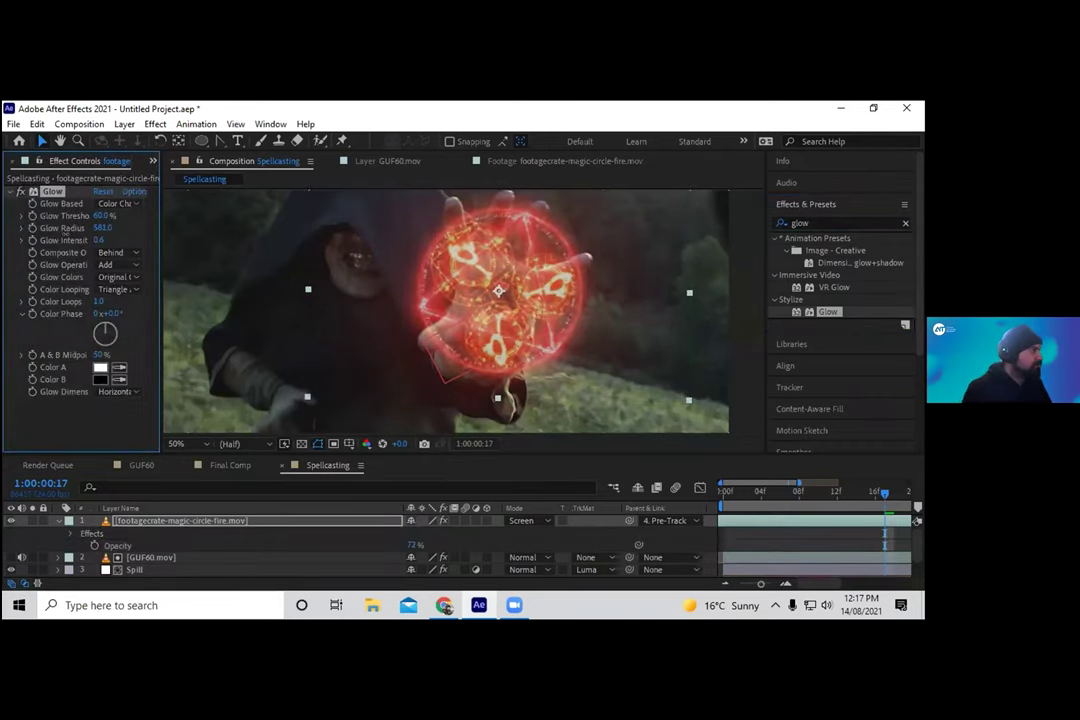
{"action": "left_click", "coordinate": [905, 223]}
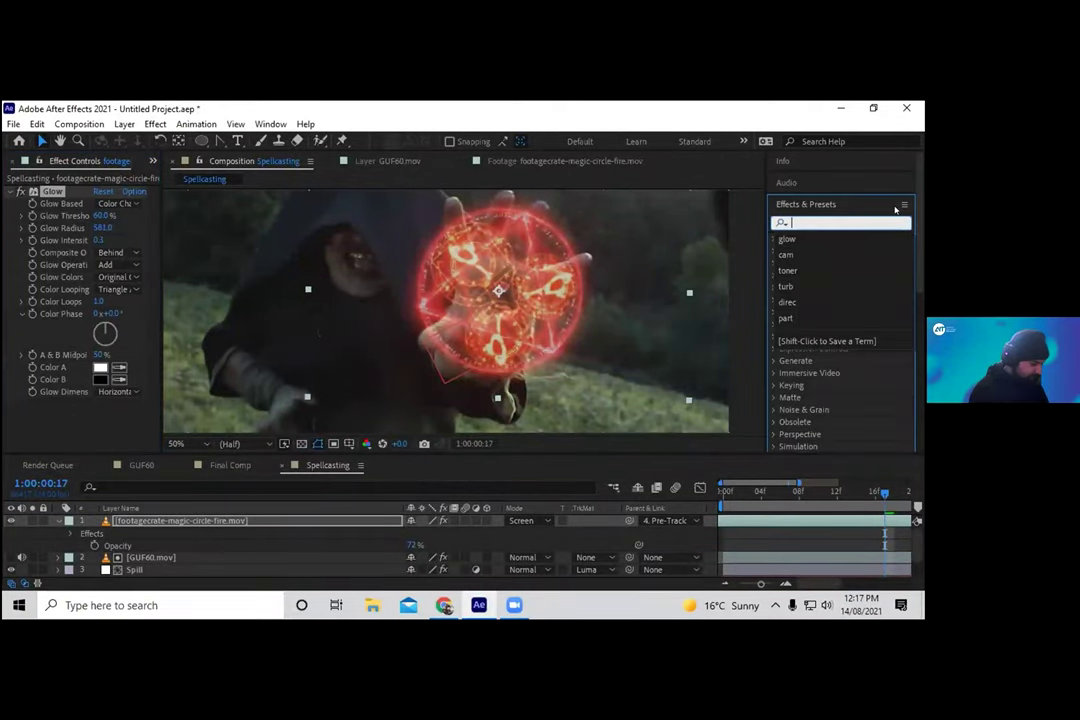
{"action": "type", "text": "toner"}
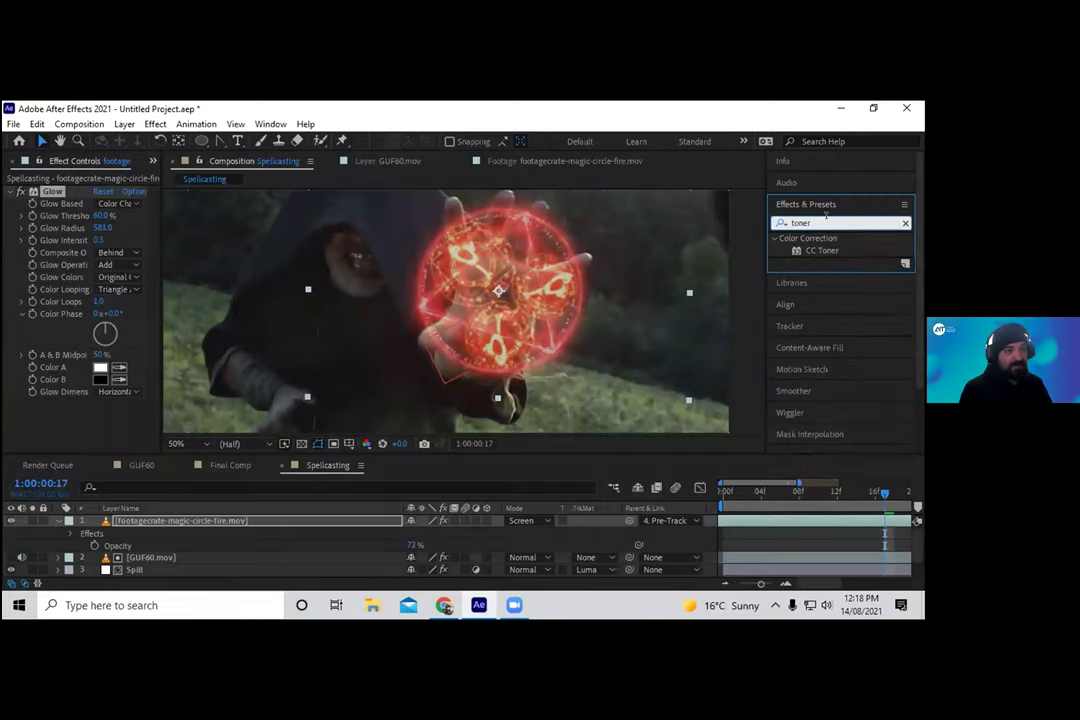
{"action": "left_click", "coordinate": [905, 223]}
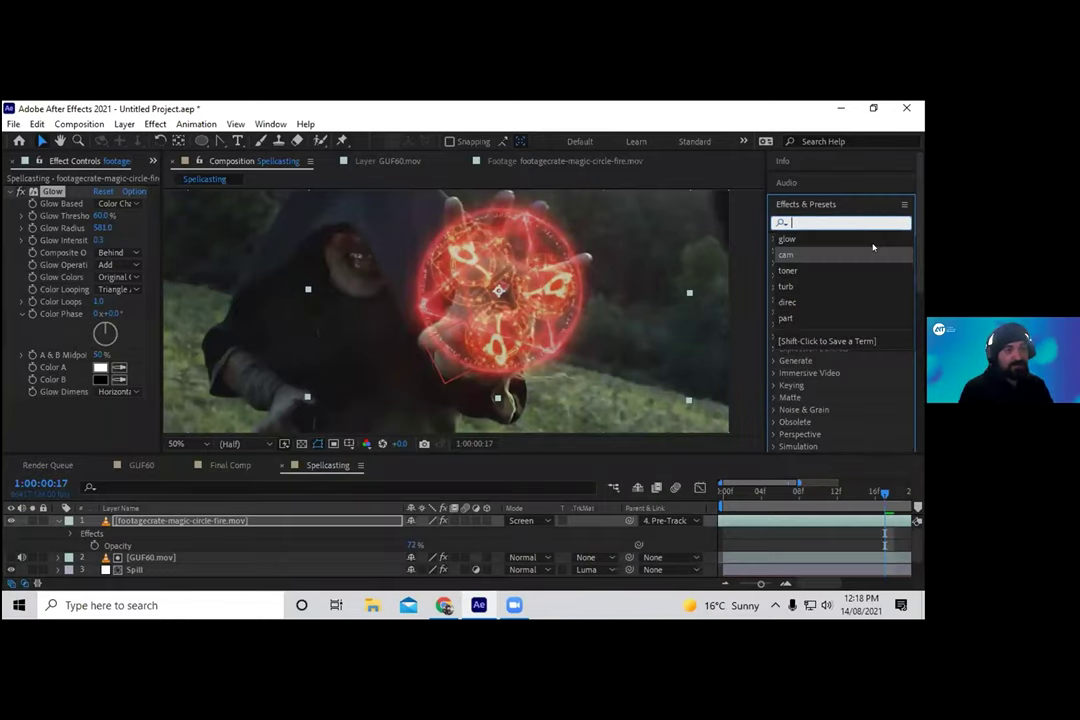
Find the Hue/Saturation effect and apply it to the magic circle layer.
{"action": "type", "text": "hue"}
{"action": "left_click_drag", "start_coordinate": [845, 299], "coordinate": [420, 275]}
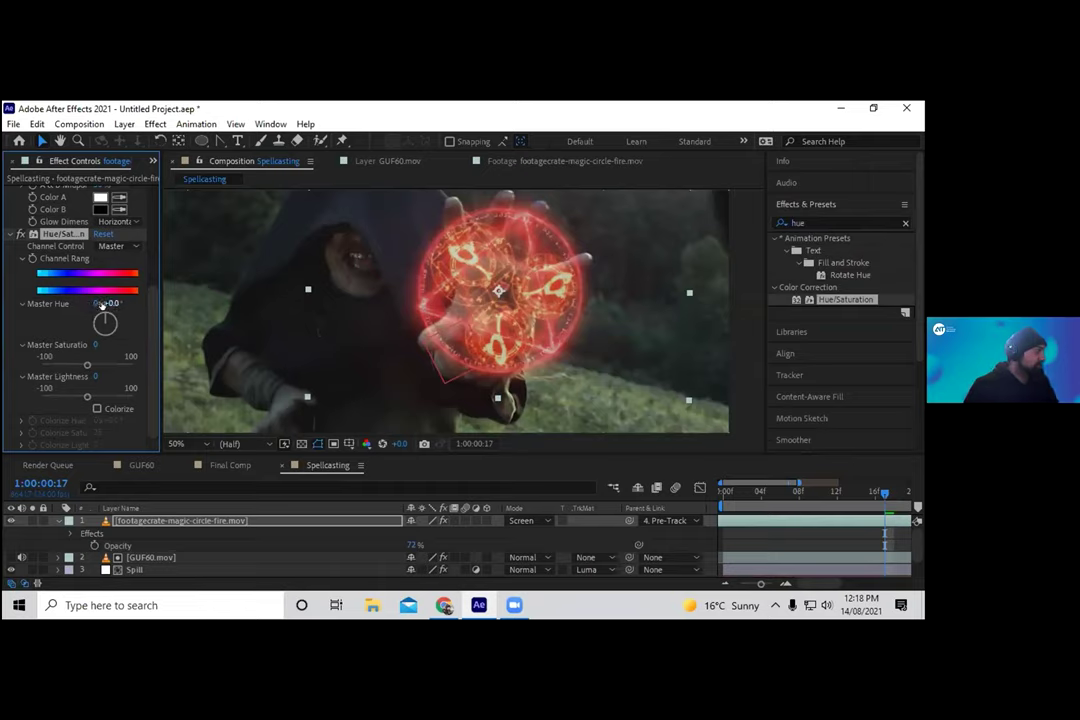
Set the magic circle's master hue to -250° and master saturation to -56, and play back the recoloured result.
{"action": "left_click_drag", "start_coordinate": [109, 305], "coordinate": [62, 441]}
{"action": "left_click_drag", "start_coordinate": [94, 276], "coordinate": [97, 276]}
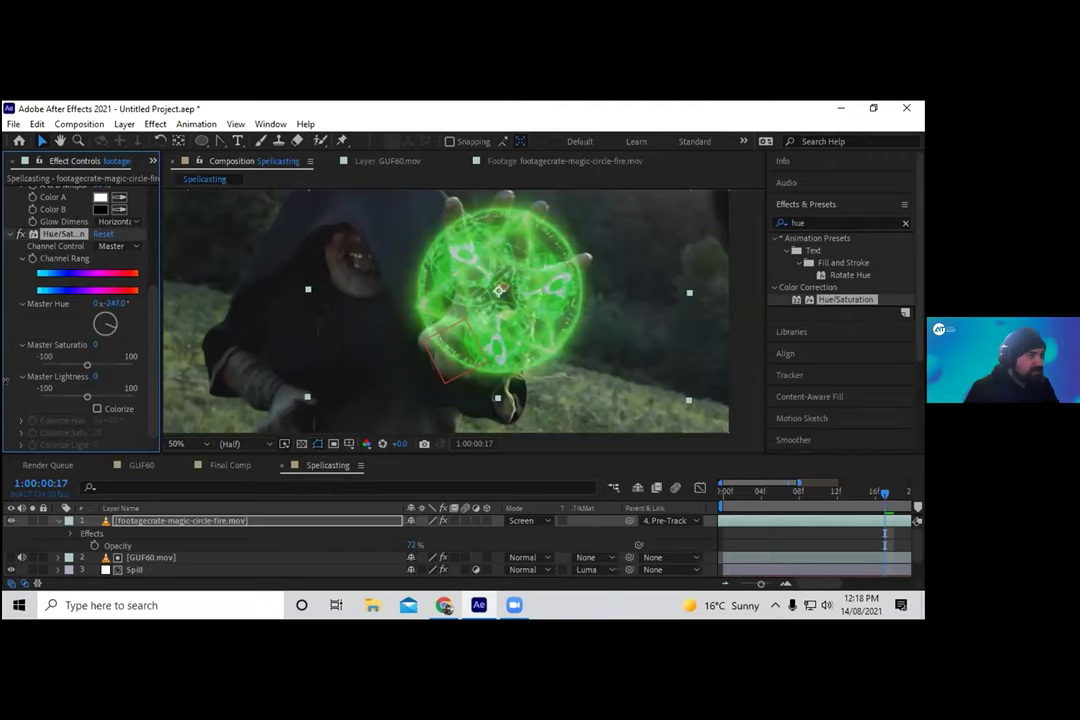
{"action": "left_click_drag", "start_coordinate": [5, 381], "coordinate": [340, 405]}
{"action": "left_click_drag", "start_coordinate": [86, 363], "coordinate": [57, 371]}
{"action": "scroll", "coordinate": [463, 371], "scroll_direction": "down", "scroll_amount": 2}
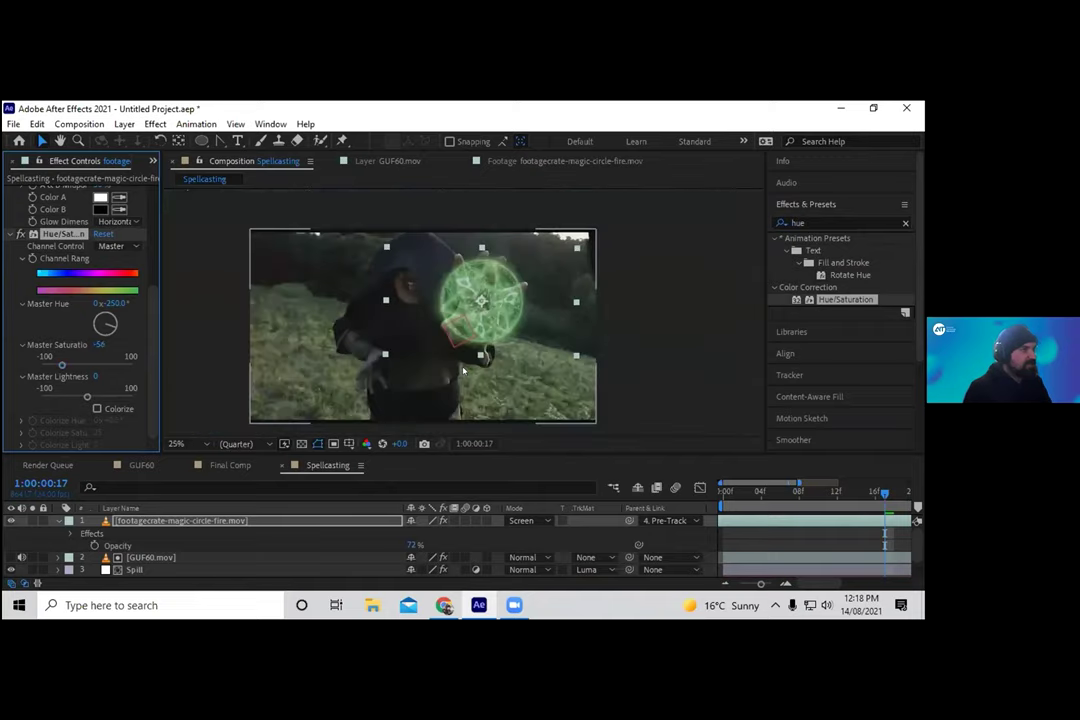
{"action": "key", "text": "space"}
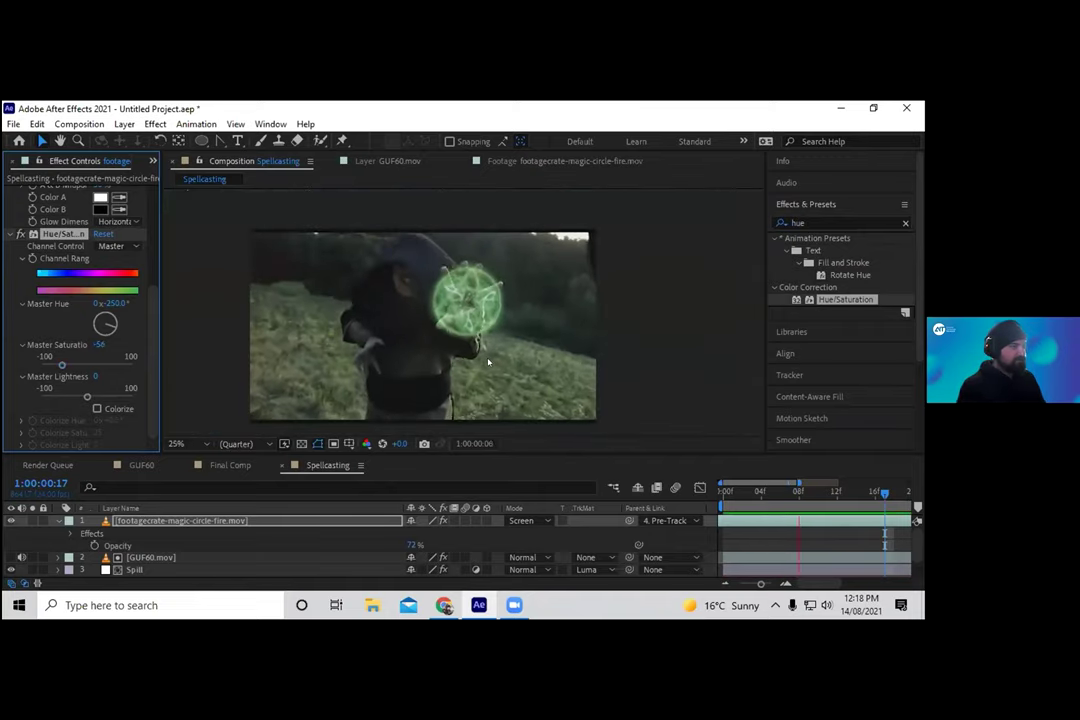
{"action": "key", "text": "space"}
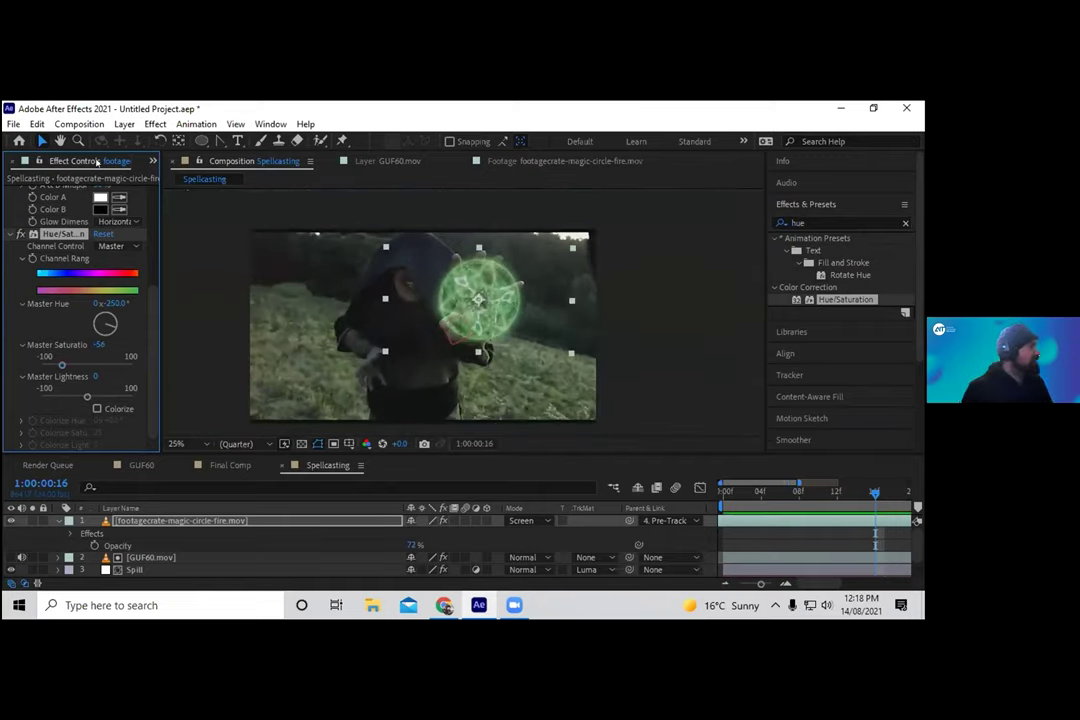
Add the Looping Small Magic Cluster 4 clip from the VFX folder as a layer above the magic circle.
{"action": "left_click", "coordinate": [153, 160]}
{"action": "left_click", "coordinate": [172, 176]}
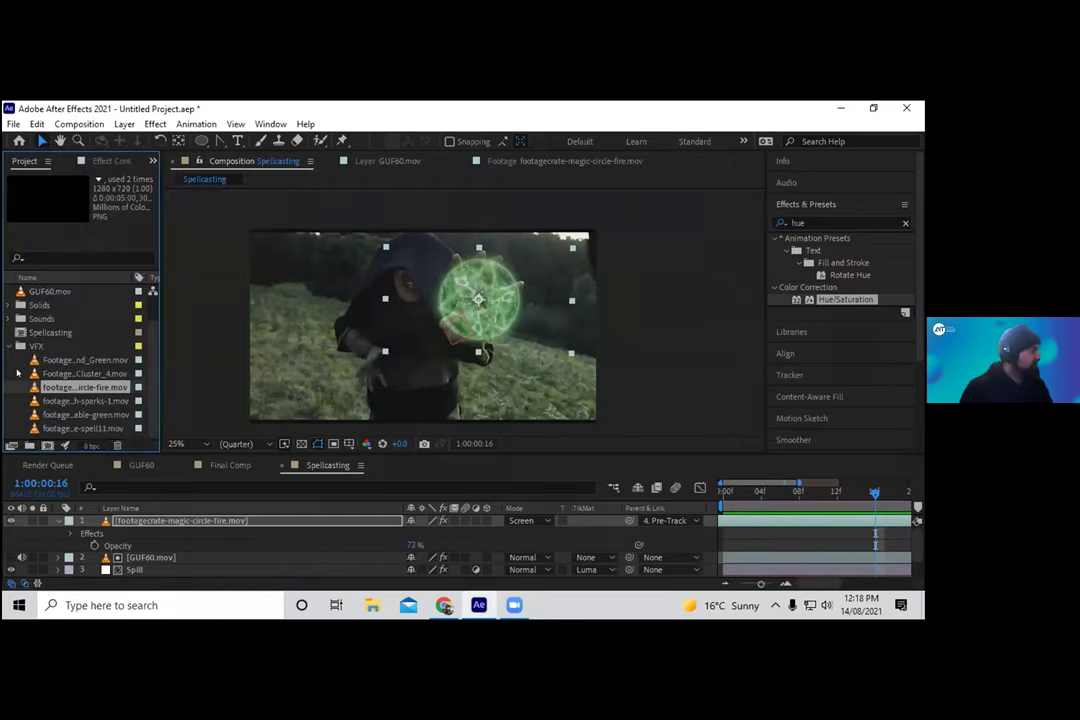
{"action": "left_click", "coordinate": [17, 372]}
{"action": "left_click", "coordinate": [60, 373]}
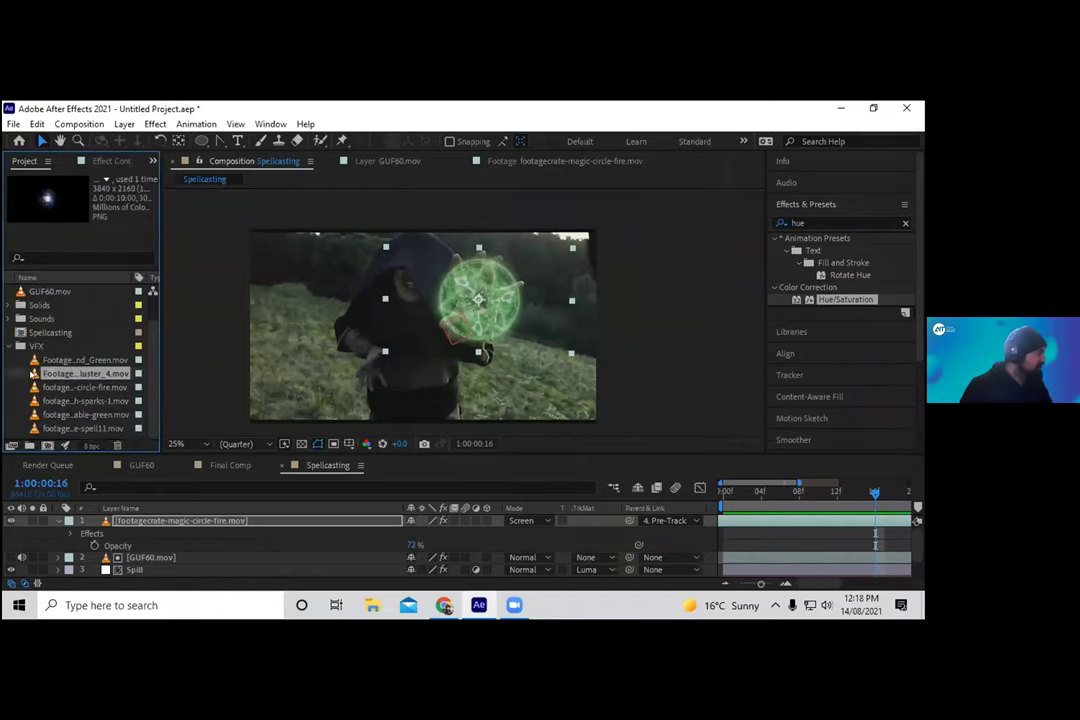
{"action": "left_click_drag", "start_coordinate": [34, 410], "coordinate": [78, 522]}
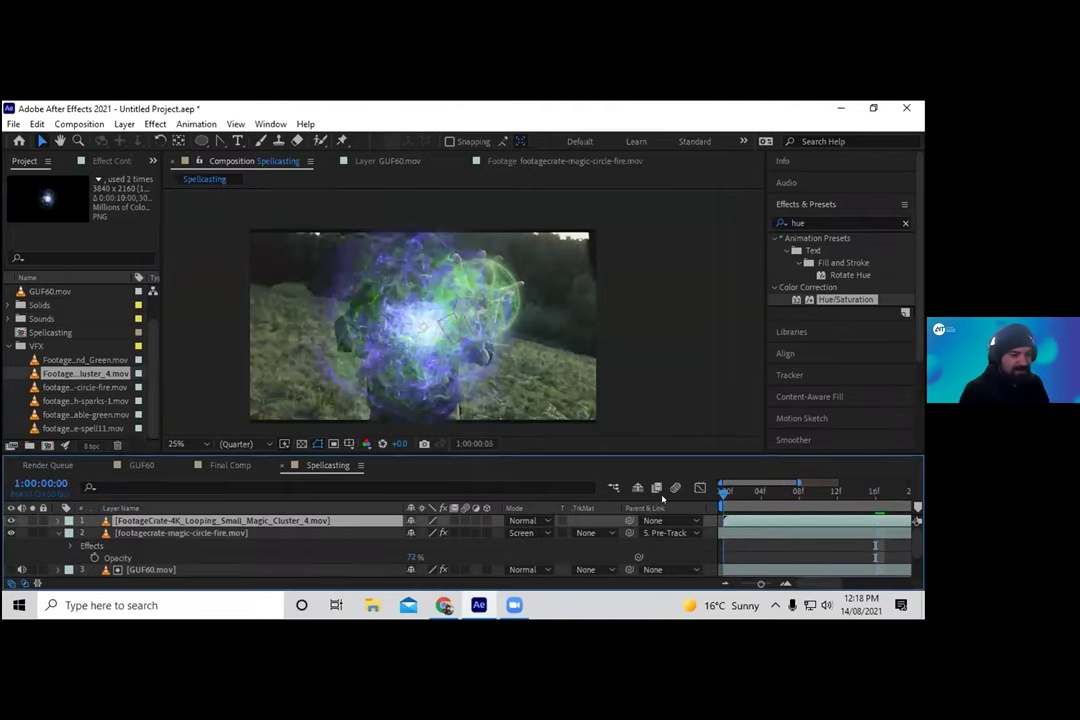
At the first frame, scale the magic cluster layer to 37% and move it over the performer's raised hand.
{"action": "key", "text": "Home"}
{"action": "key", "text": "s"}
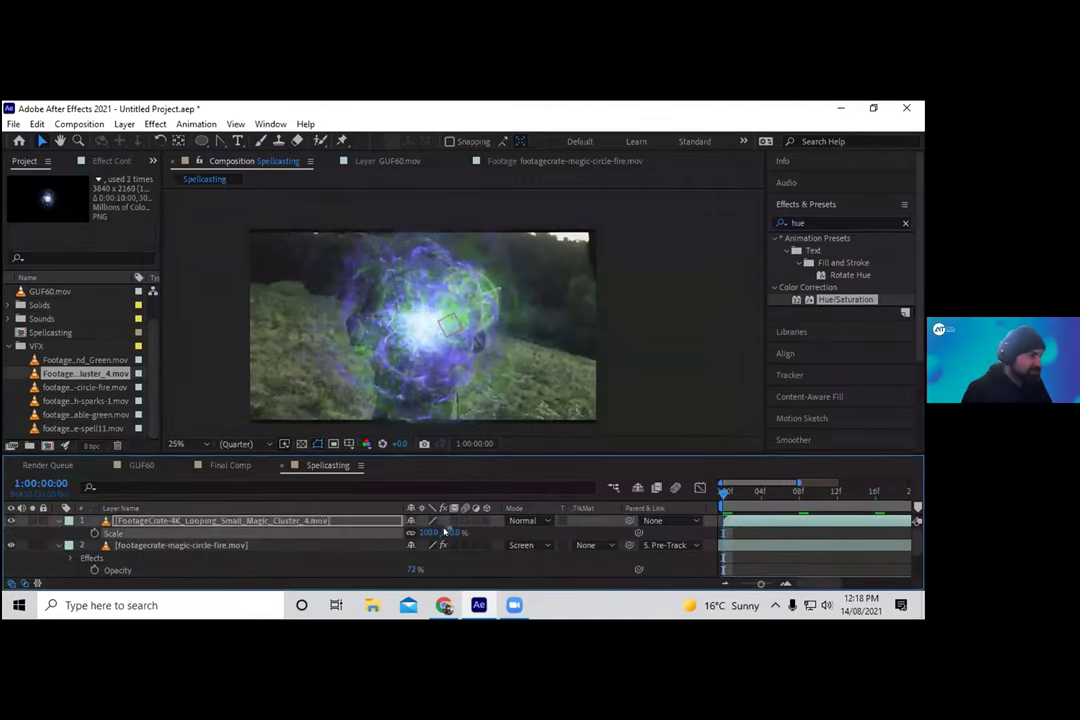
{"action": "left_click_drag", "start_coordinate": [446, 532], "coordinate": [404, 532]}
{"action": "left_click_drag", "start_coordinate": [424, 349], "coordinate": [469, 323]}
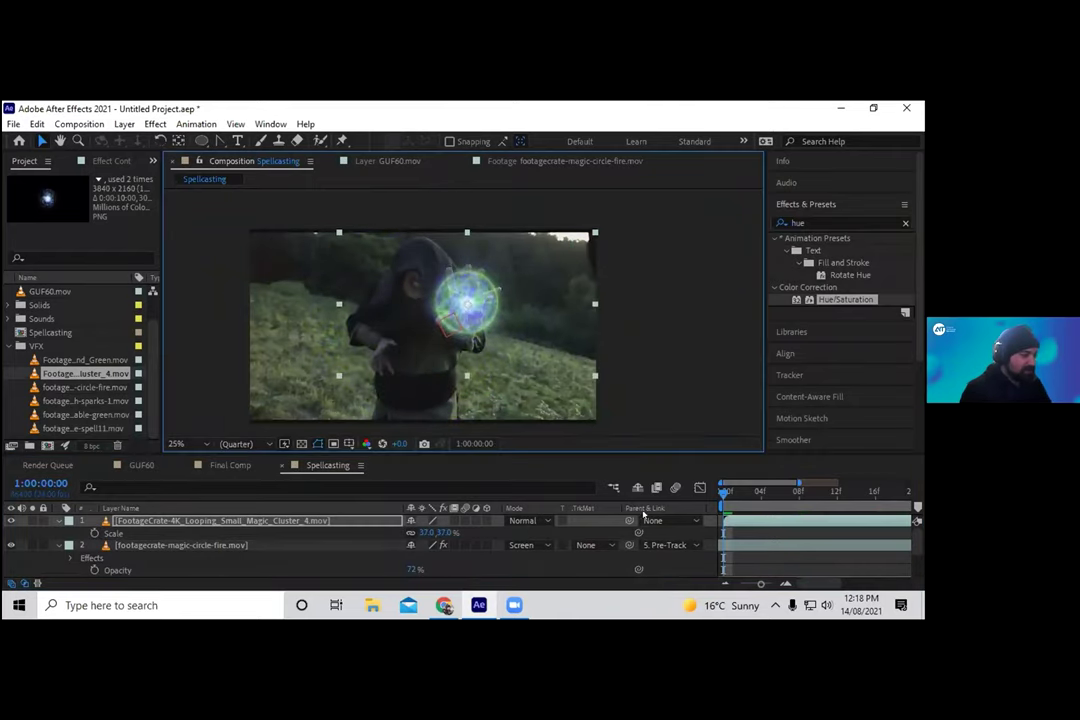
Parent the magic cluster layer to the Pre-Track null and play back the tracked motion up close.
{"action": "left_click_drag", "start_coordinate": [637, 524], "coordinate": [262, 563]}
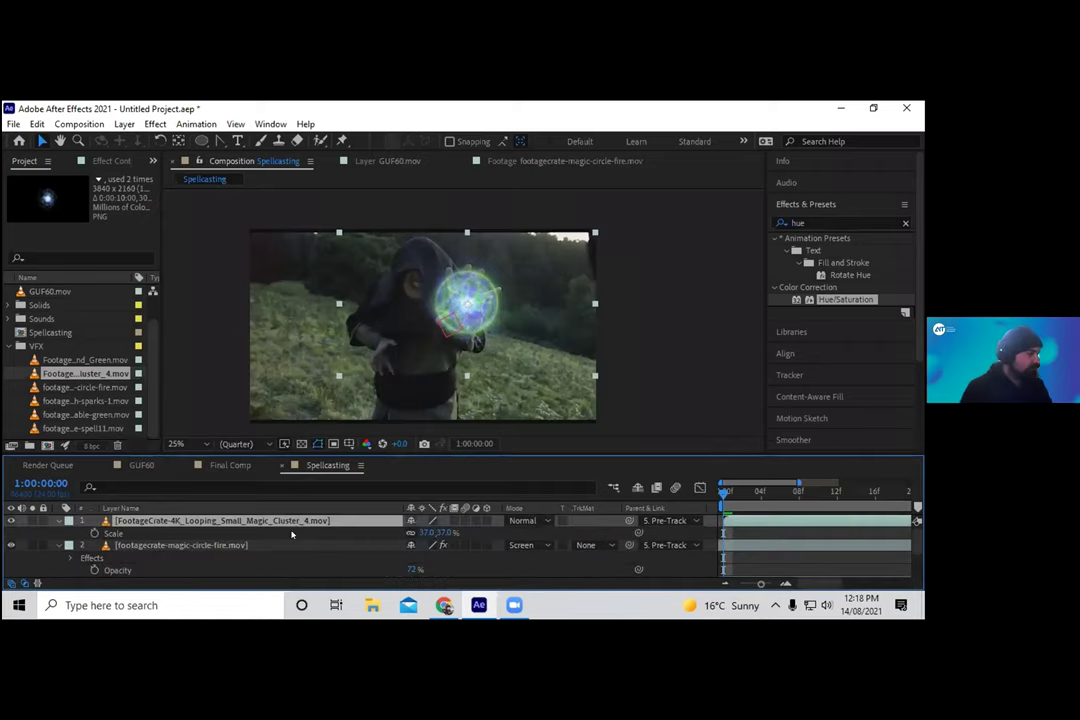
{"action": "scroll", "coordinate": [475, 295], "scroll_direction": "up", "scroll_amount": 1}
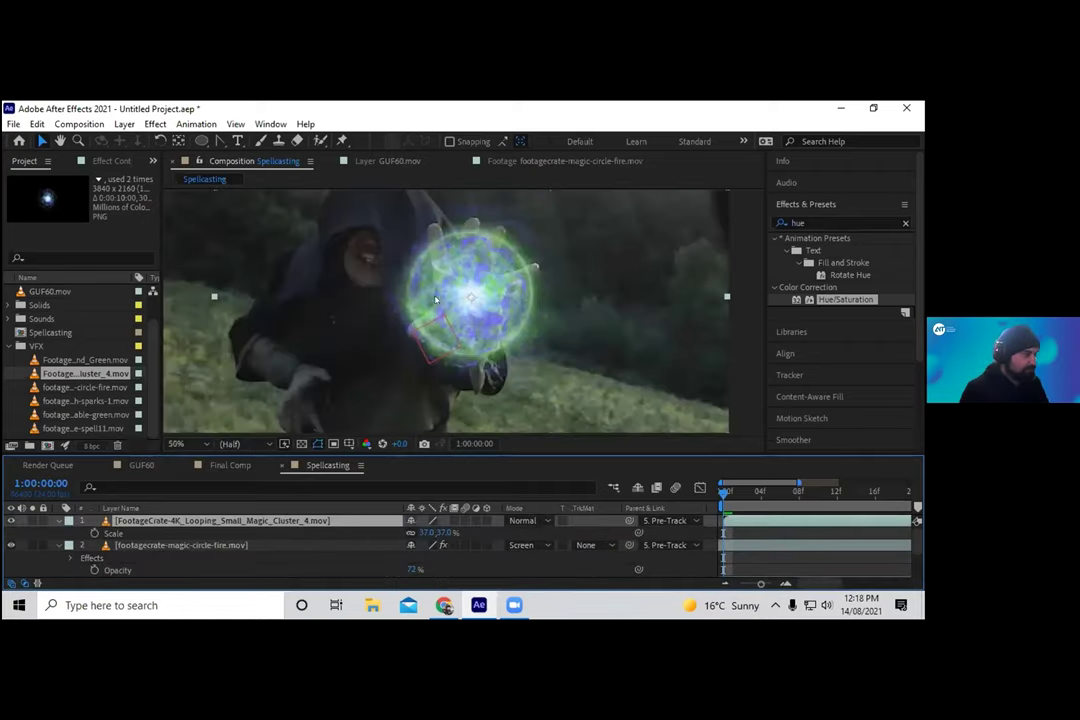
{"action": "key", "text": "space"}
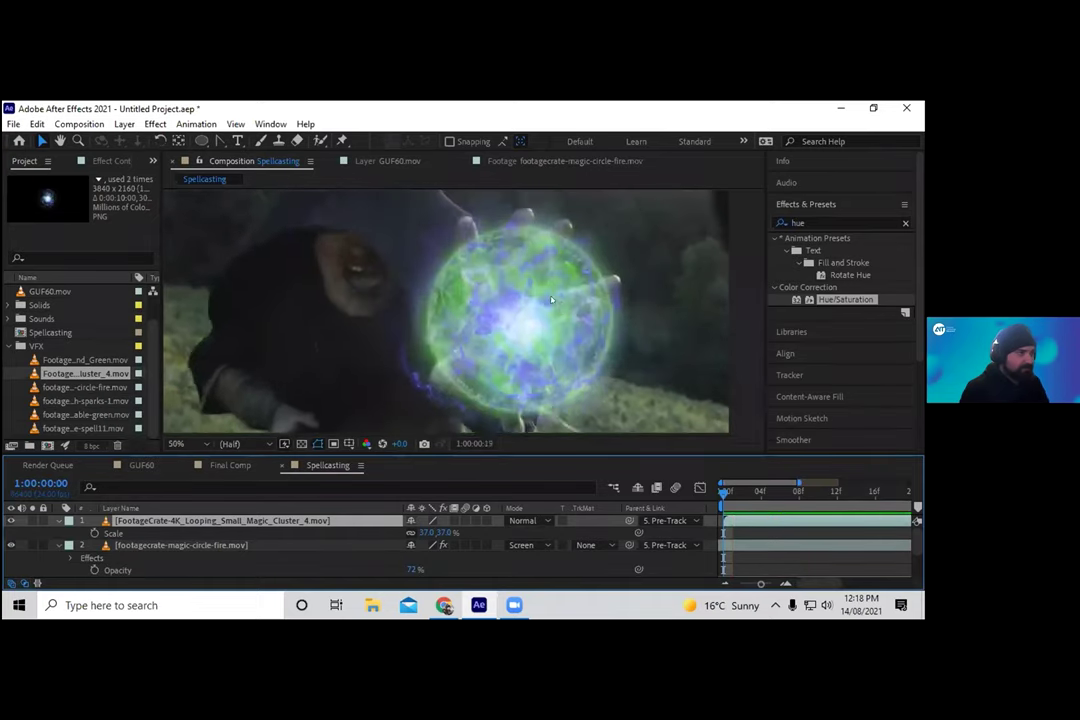
{"action": "key", "text": "space"}
Find the CC Toner effect and apply it to the magic cluster layer.
{"action": "left_click", "coordinate": [800, 222]}
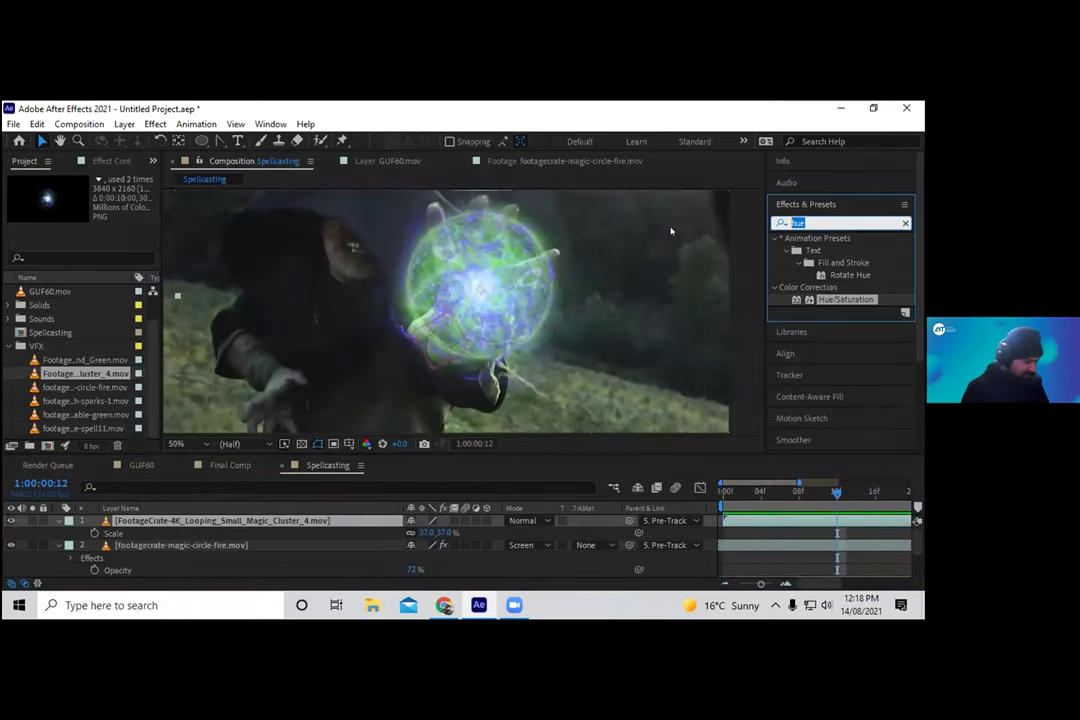
{"action": "type", "text": "toner"}
{"action": "left_click_drag", "start_coordinate": [837, 250], "coordinate": [138, 523]}
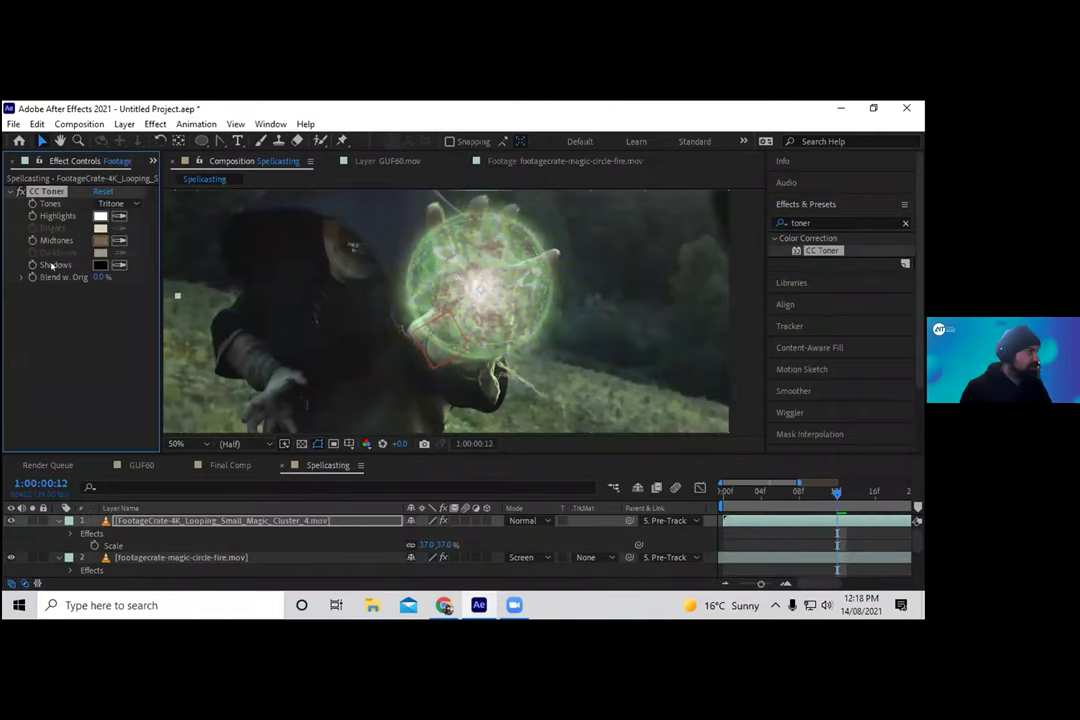
Set the CC Toner midtones colour of the magic cluster to bright green, 8DEA32.
{"action": "left_click", "coordinate": [100, 241]}
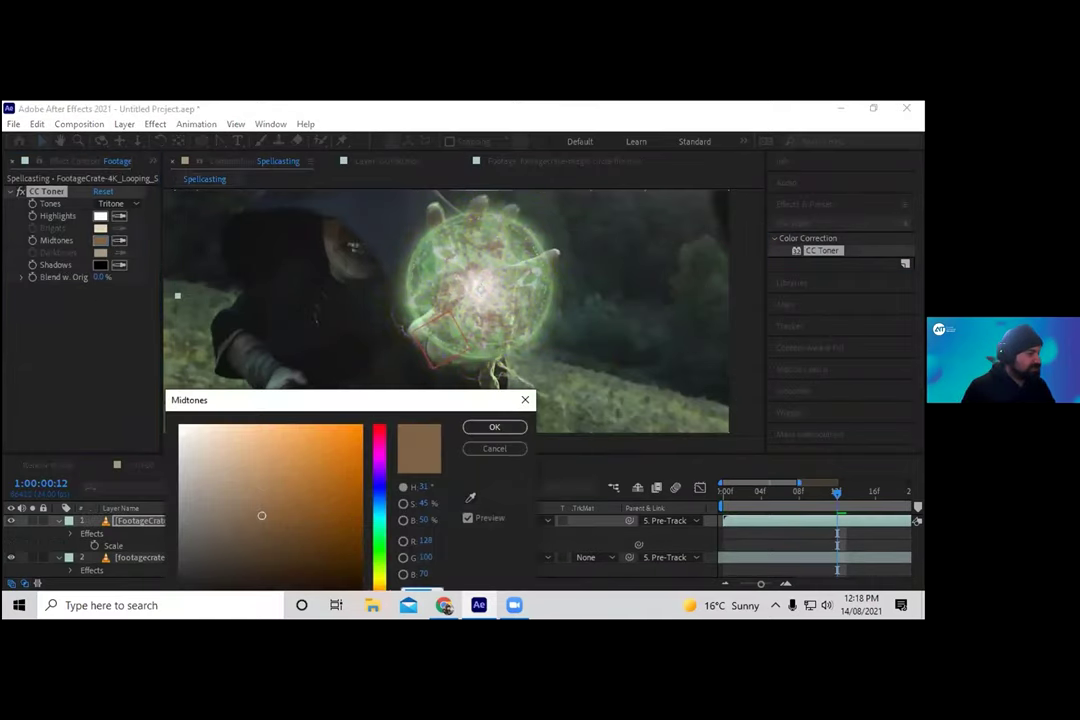
{"action": "left_click_drag", "start_coordinate": [378, 397], "coordinate": [364, 361]}
{"action": "left_click", "coordinate": [366, 526]}
{"action": "mouse_move", "coordinate": [306, 424]}
{"action": "left_mouse_down"}
{"action": "mouse_move", "coordinate": [318, 386]}
{"action": "mouse_move", "coordinate": [320, 398]}
{"action": "mouse_move", "coordinate": [306, 400]}
{"action": "left_mouse_up"}
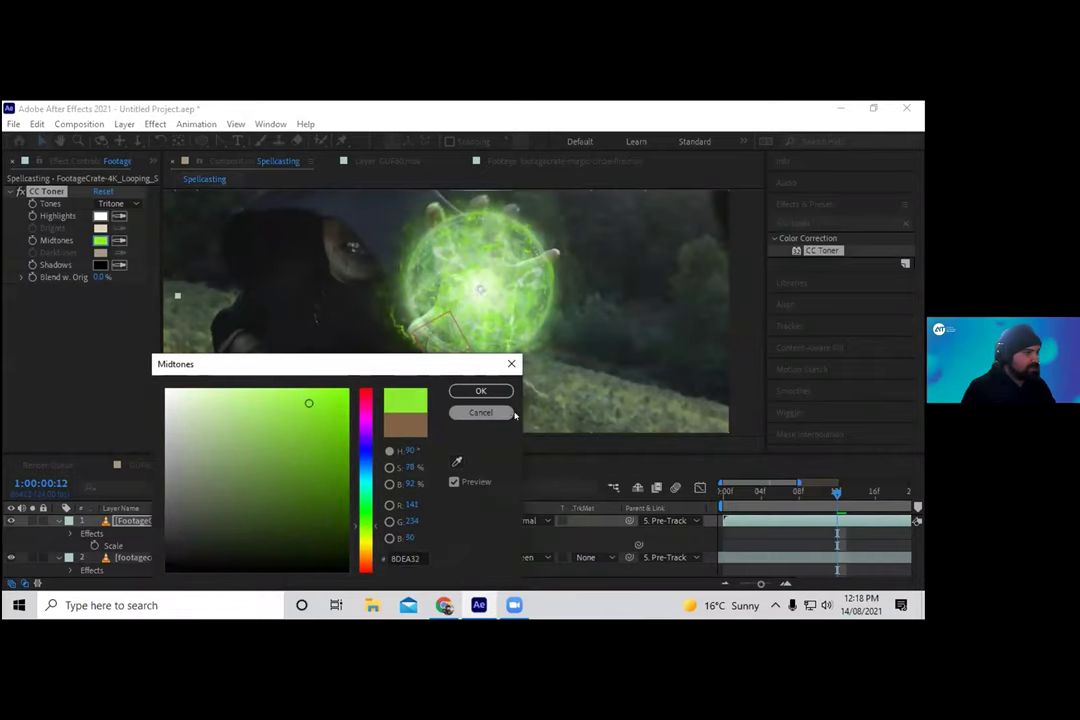
{"action": "left_click", "coordinate": [480, 391]}
Set the magic cluster layer's blending mode to Screen and play back the blend at full-frame and close-up views.
{"action": "left_click", "coordinate": [556, 522]}
{"action": "left_click", "coordinate": [591, 329]}
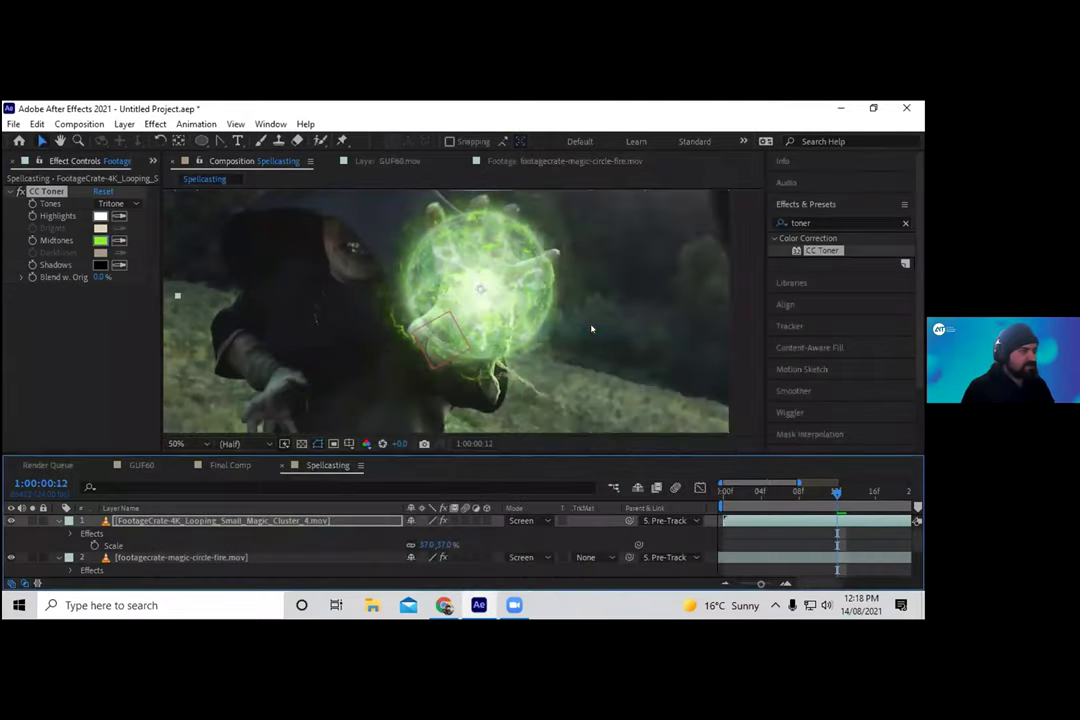
{"action": "scroll", "coordinate": [505, 279], "scroll_direction": "down", "scroll_amount": 1}
{"action": "key", "text": "space"}
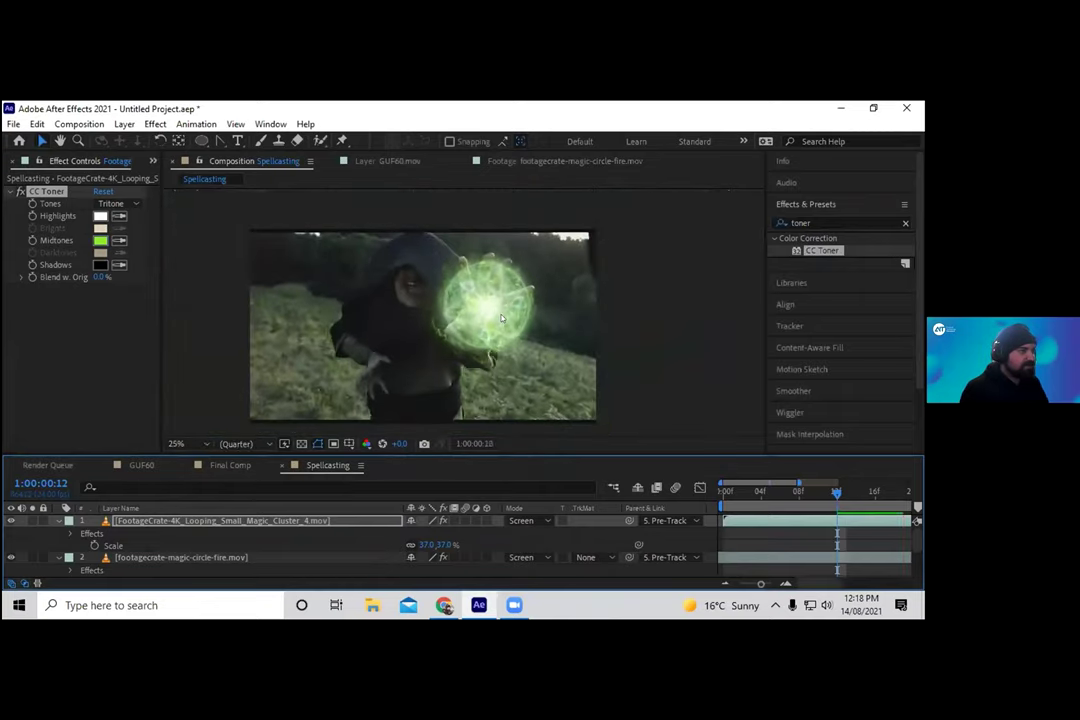
{"action": "key", "text": "space"}
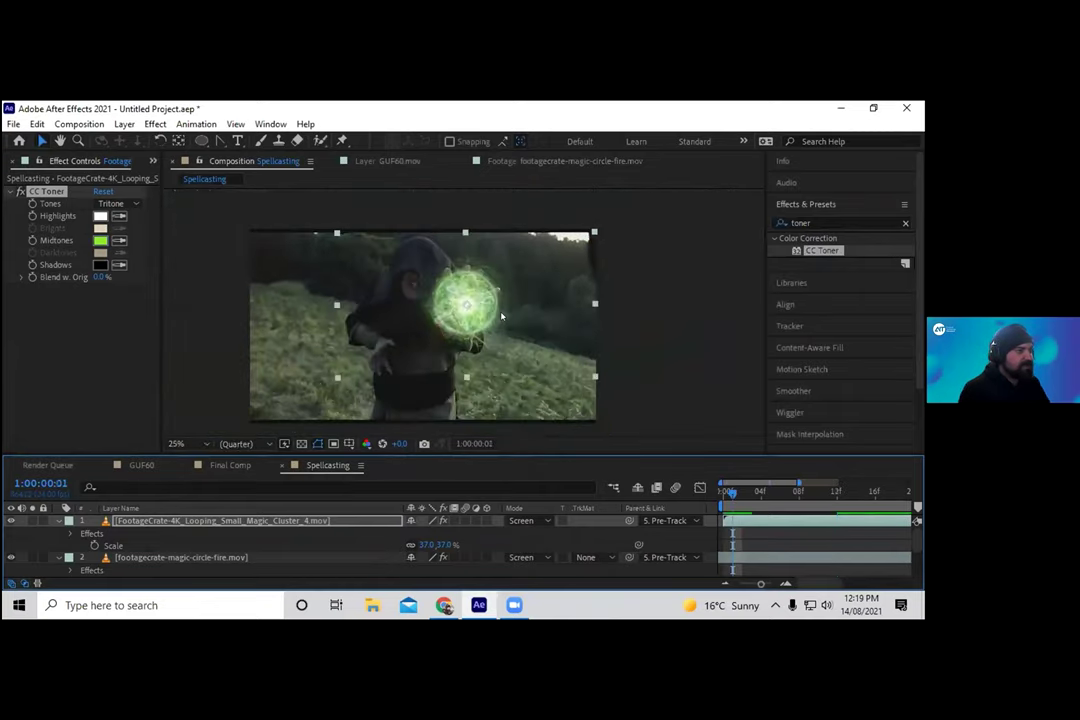
{"action": "scroll", "coordinate": [494, 315], "scroll_direction": "up", "scroll_amount": 1}
{"action": "key", "text": "space"}
{"action": "key", "text": "space"}
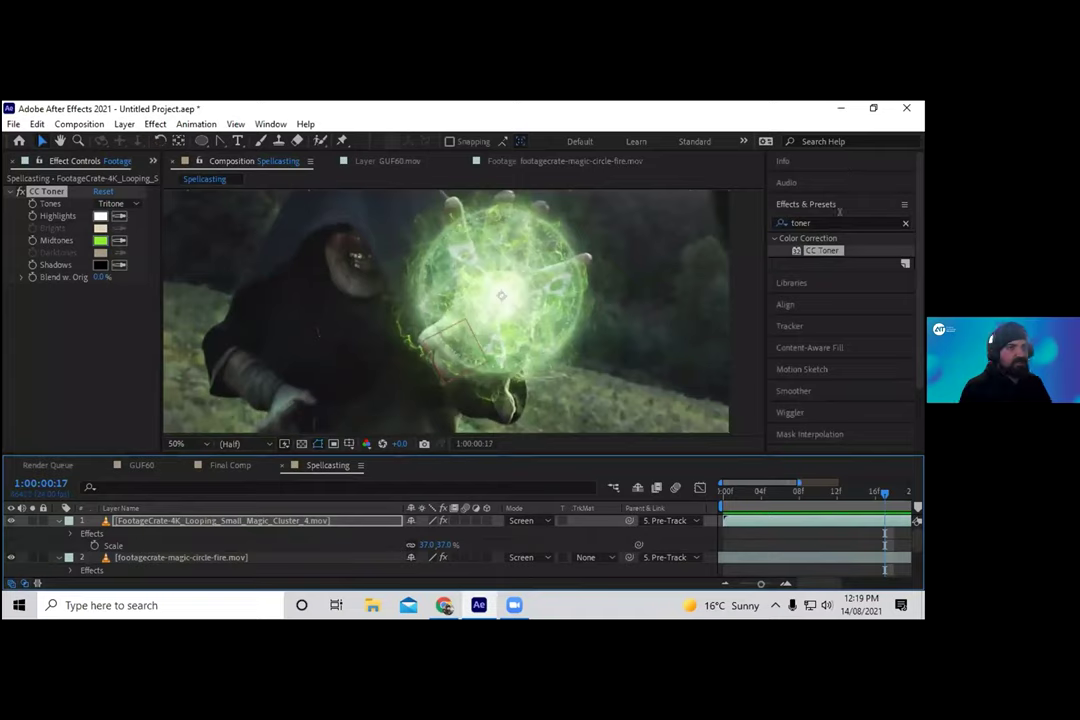
Apply the Camera Lens Blur effect to the magic circle layer with a blur radius of 3.
{"action": "left_click", "coordinate": [905, 223]}
{"action": "type", "text": "camer"}
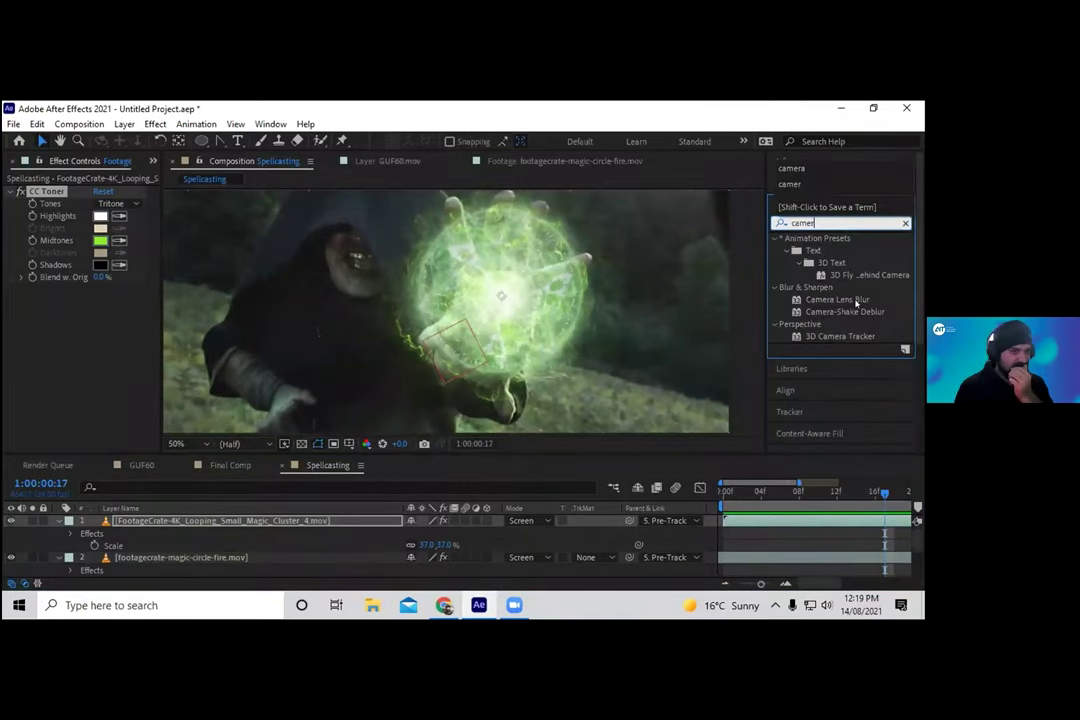
{"action": "left_click_drag", "start_coordinate": [851, 302], "coordinate": [180, 557]}
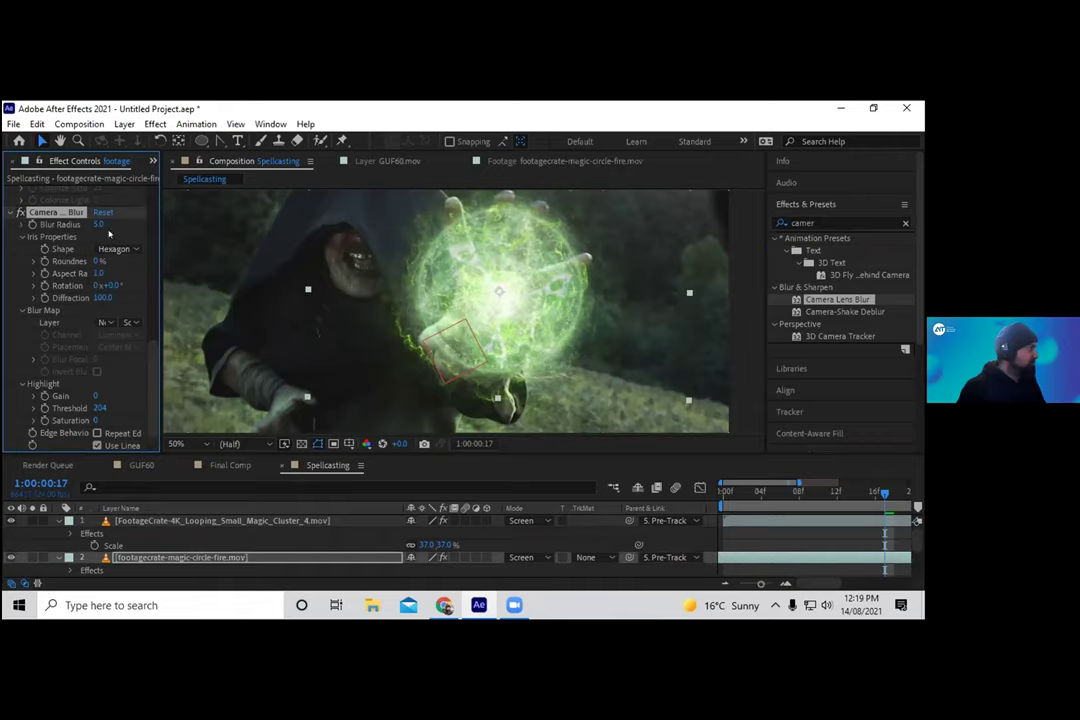
{"action": "left_click", "coordinate": [99, 224]}
{"action": "type", "text": "3"}
{"action": "key", "text": "Return"}
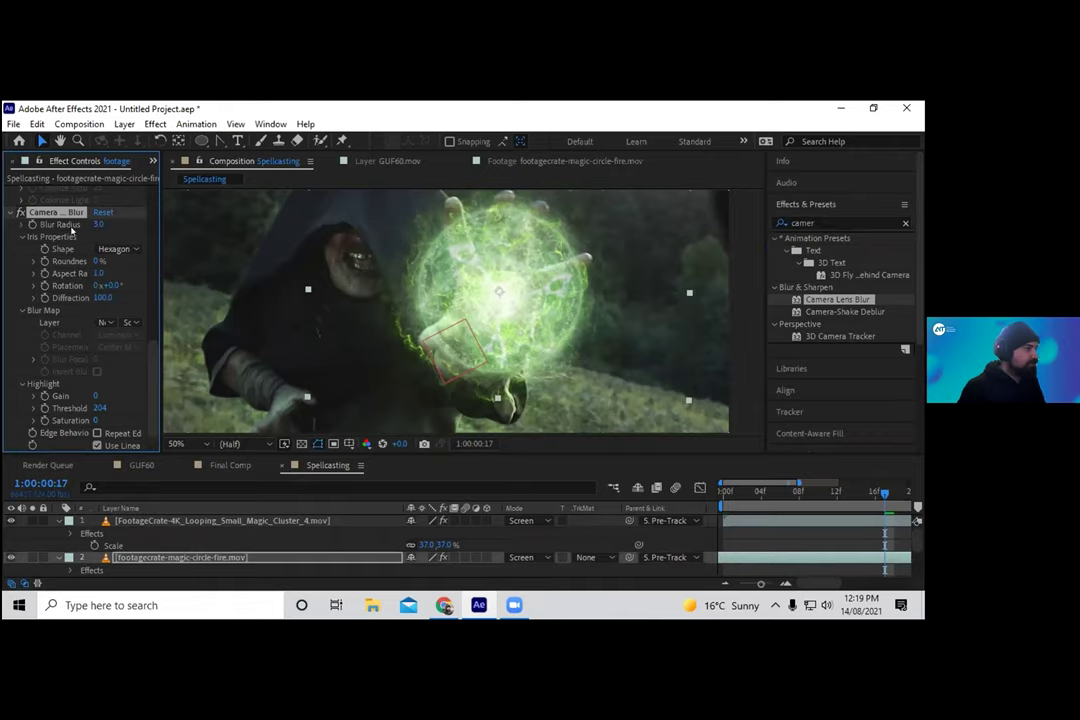
Copy the Camera Lens Blur with its radius of 3 onto the magic cluster layer.
{"action": "left_click", "coordinate": [222, 521]}
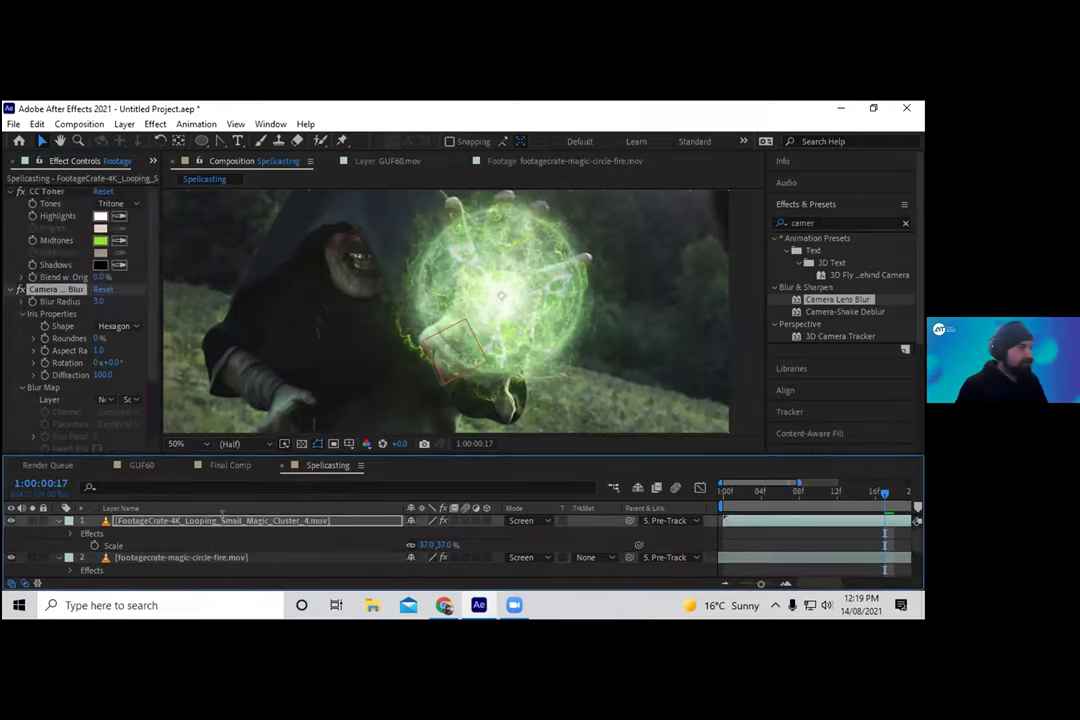
{"action": "key", "text": "Return"}
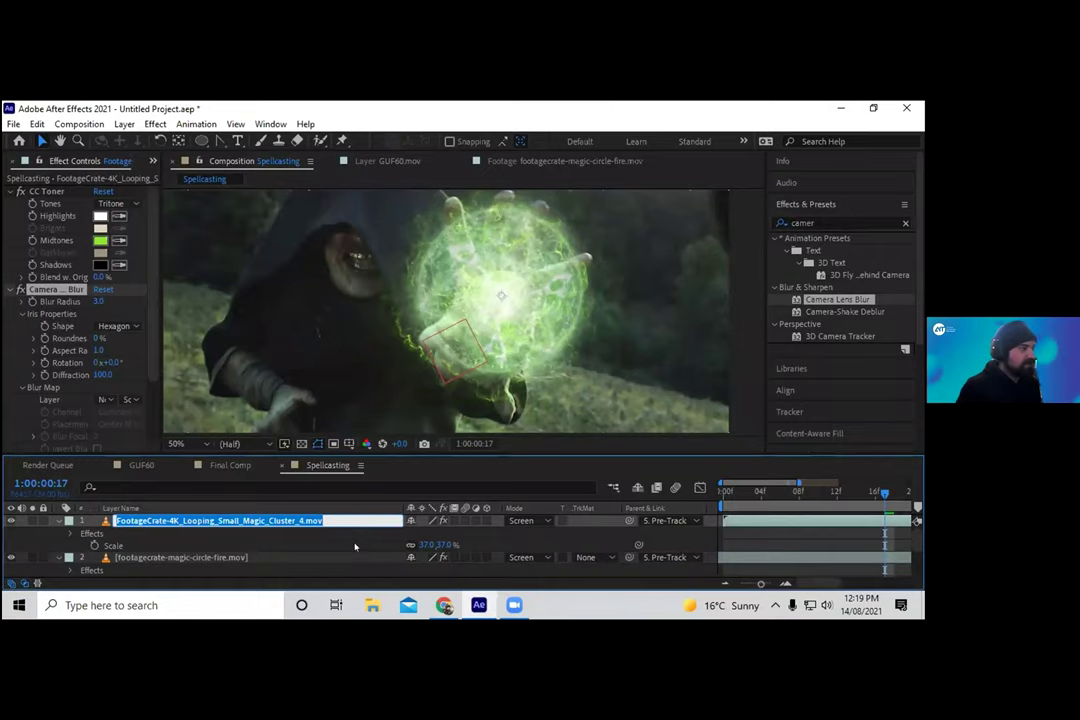
{"action": "key", "text": "Return"}
Hide the Pre-Track null layer in the composition.
{"action": "left_click_drag", "start_coordinate": [355, 275], "coordinate": [383, 318]}
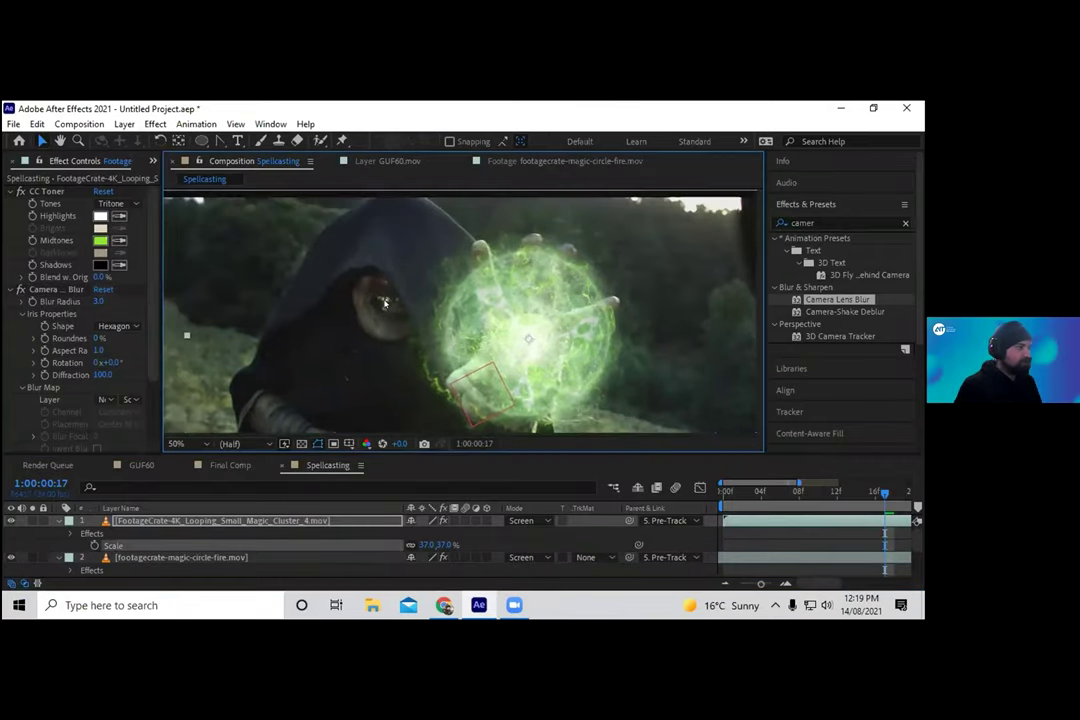
{"action": "scroll", "coordinate": [528, 337], "scroll_direction": "down", "scroll_amount": 2}
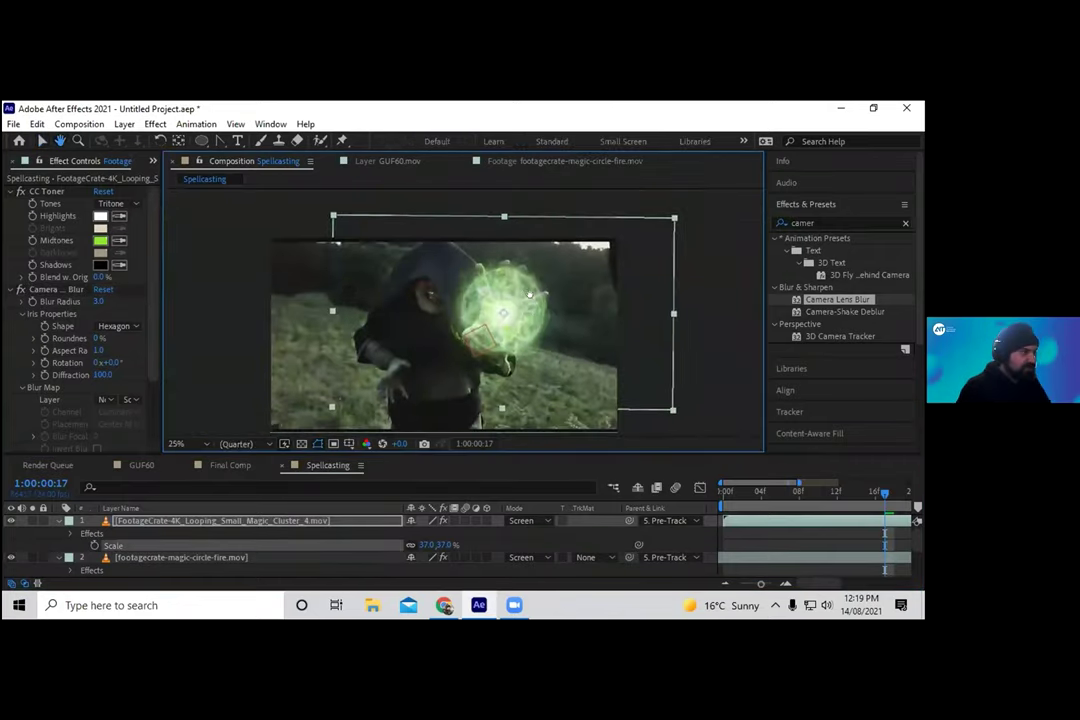
{"action": "scroll", "coordinate": [24, 540], "scroll_direction": "down", "scroll_amount": 3}
{"action": "left_click", "coordinate": [11, 558]}
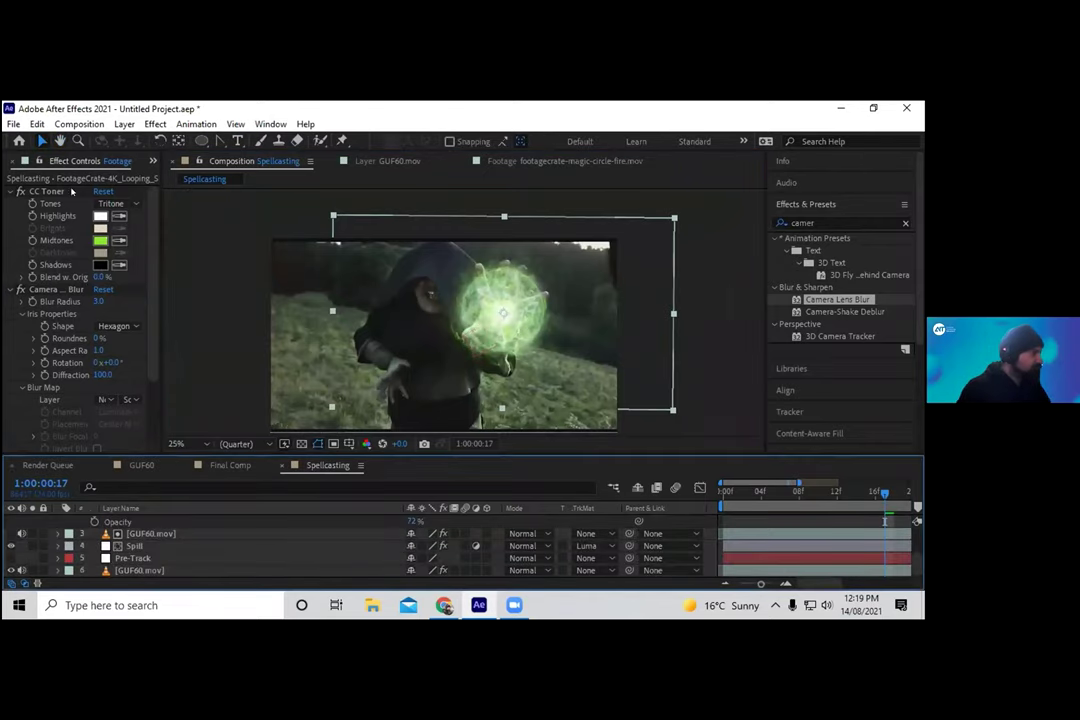
Add the magic-clash-sparks-1 clip from the VFX folder as the top layer of the composition.
{"action": "left_click", "coordinate": [153, 160]}
{"action": "left_click", "coordinate": [154, 210]}
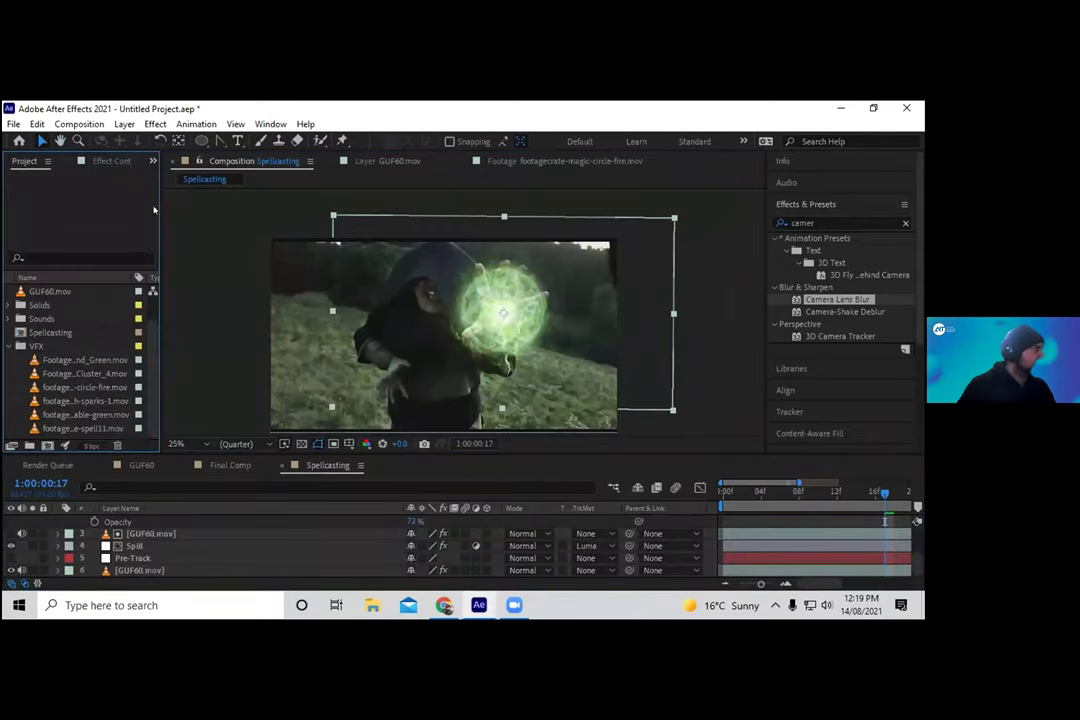
{"action": "left_click", "coordinate": [66, 387]}
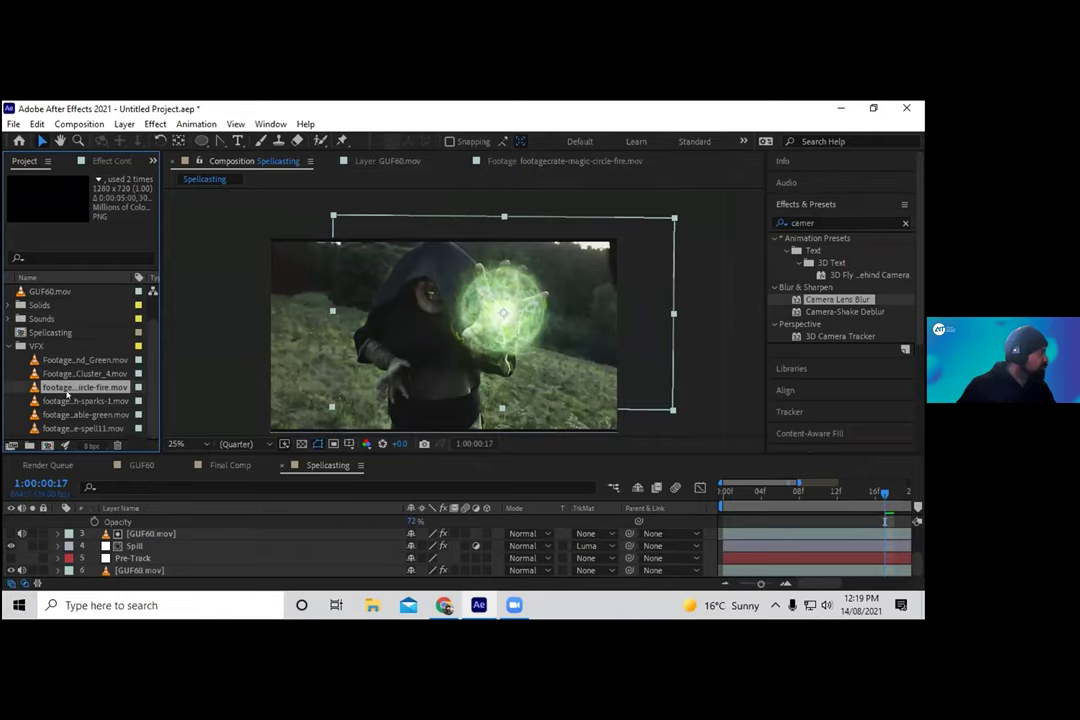
{"action": "left_click", "coordinate": [77, 403]}
{"action": "left_click_drag", "start_coordinate": [90, 475], "coordinate": [104, 522]}
Move the sparks layer over the glowing hand and scale it to 179%.
{"action": "left_click_drag", "start_coordinate": [443, 334], "coordinate": [501, 332]}
{"action": "key", "text": "s"}
{"action": "left_click_drag", "start_coordinate": [448, 532], "coordinate": [524, 361]}
Set the sparks layer's blending mode to Screen, parent it to the Pre-Track null, and play back the result.
{"action": "left_click", "coordinate": [528, 521]}
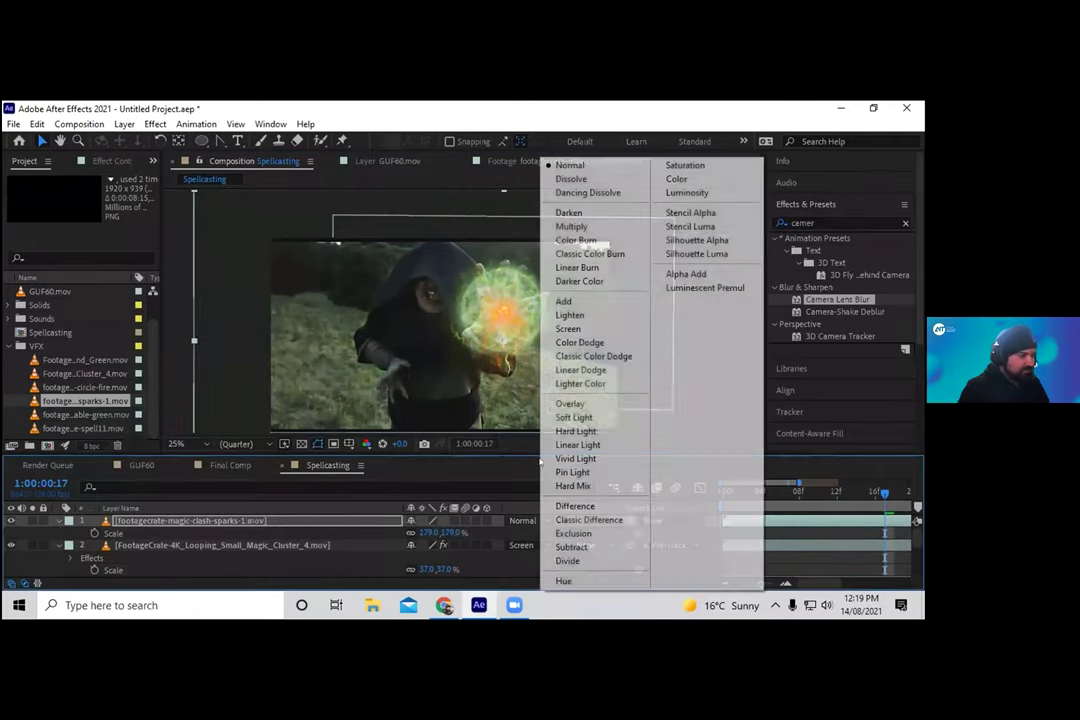
{"action": "left_click", "coordinate": [570, 329]}
{"action": "left_click_drag", "start_coordinate": [628, 521], "coordinate": [215, 565]}
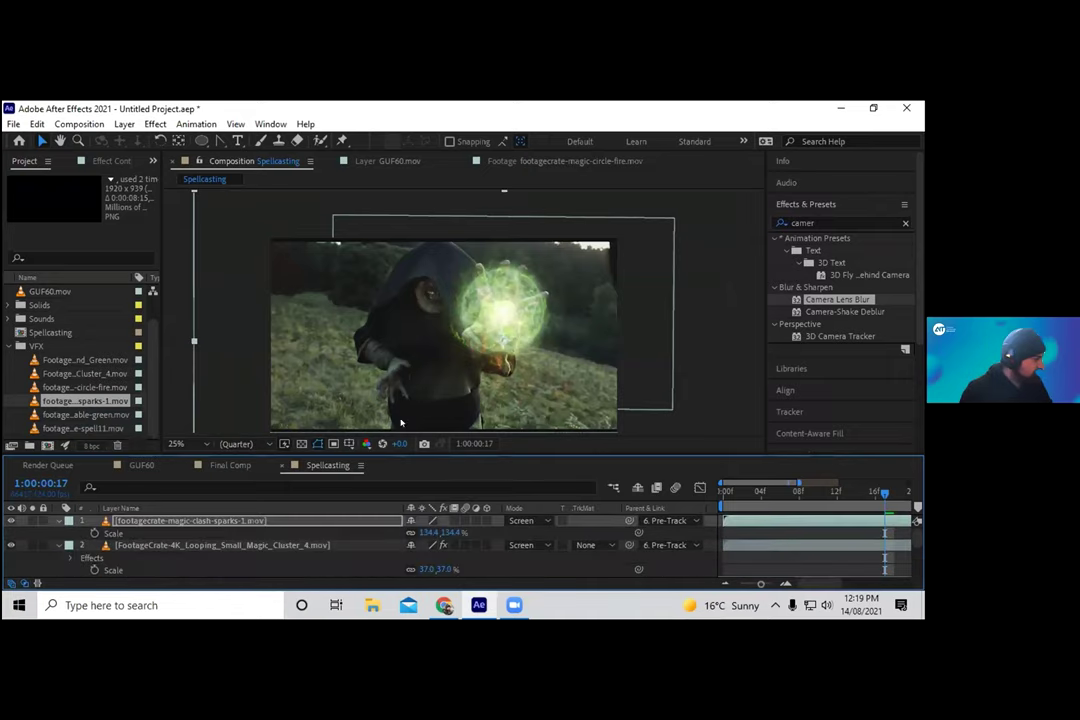
{"action": "key", "text": "space"}
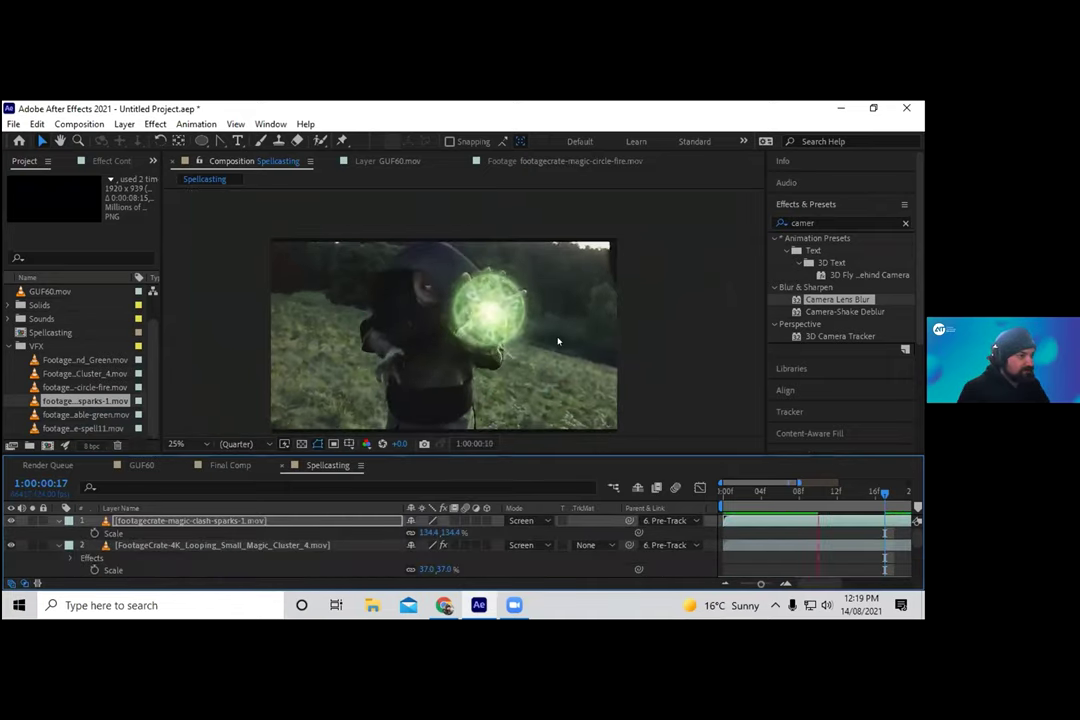
{"action": "key", "text": "space"}
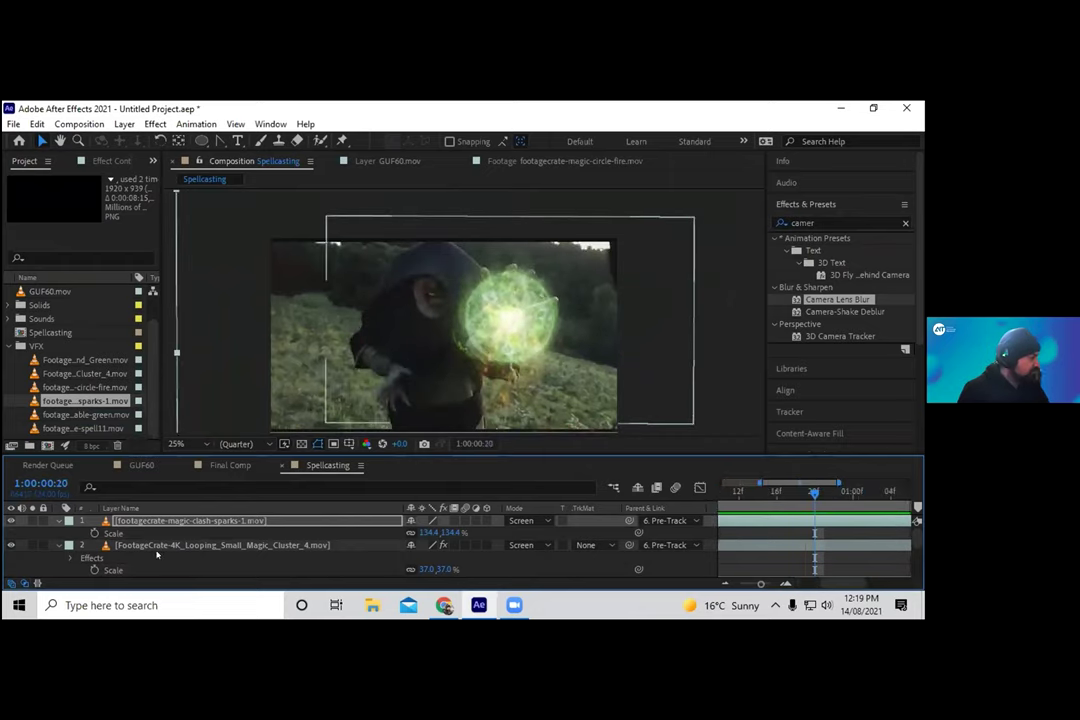
Copy the CC Toner and Camera Lens Blur effects from the magic cluster layer onto the magic-clash-sparks-1 layer.
{"action": "left_click", "coordinate": [177, 545]}
{"action": "left_click", "coordinate": [105, 160]}
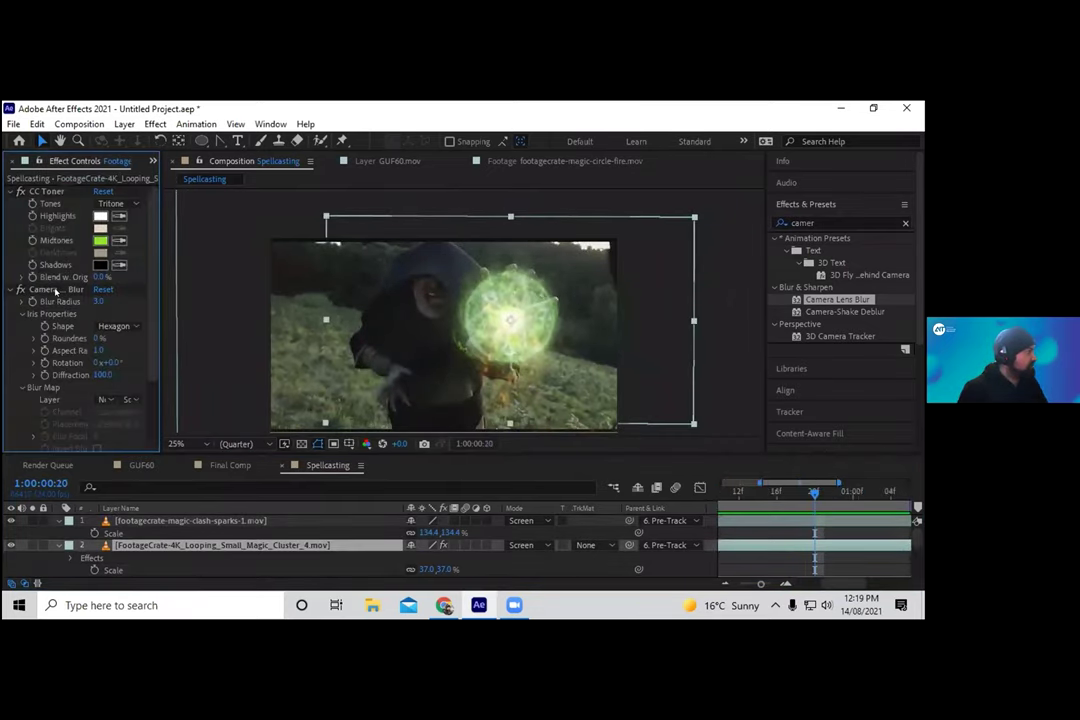
{"action": "scroll", "coordinate": [55, 260], "scroll_direction": "down", "scroll_amount": 3}
{"action": "scroll", "coordinate": [61, 374], "scroll_direction": "up", "scroll_amount": 2}
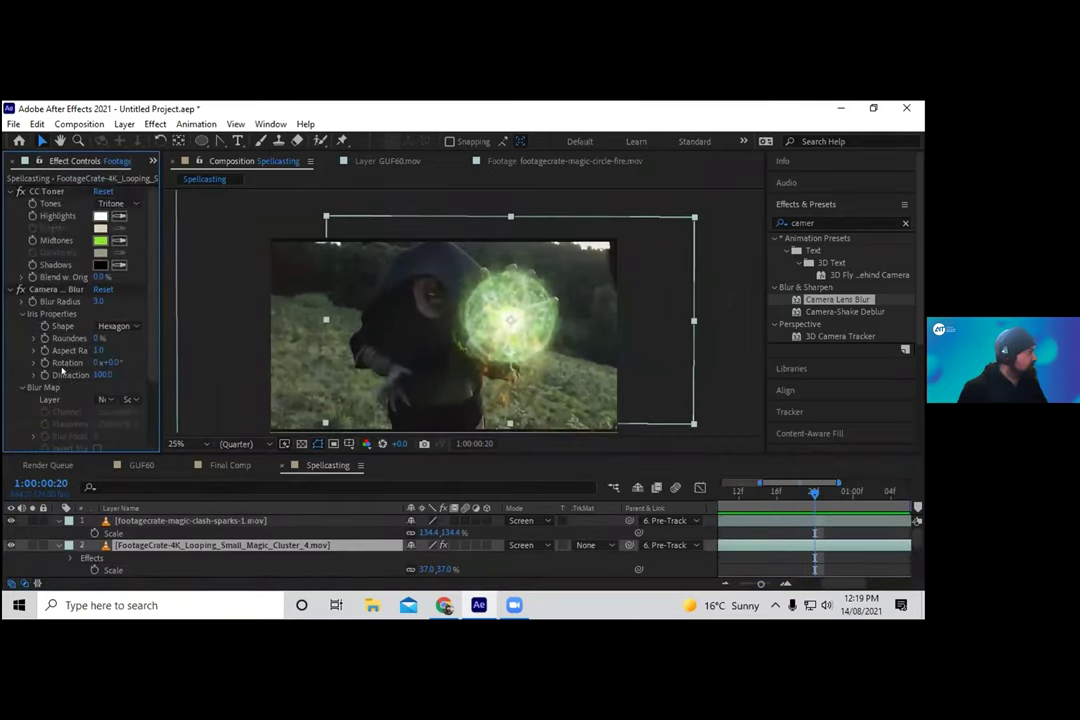
{"action": "left_click", "coordinate": [44, 191]}
{"action": "left_click", "coordinate": [155, 521]}
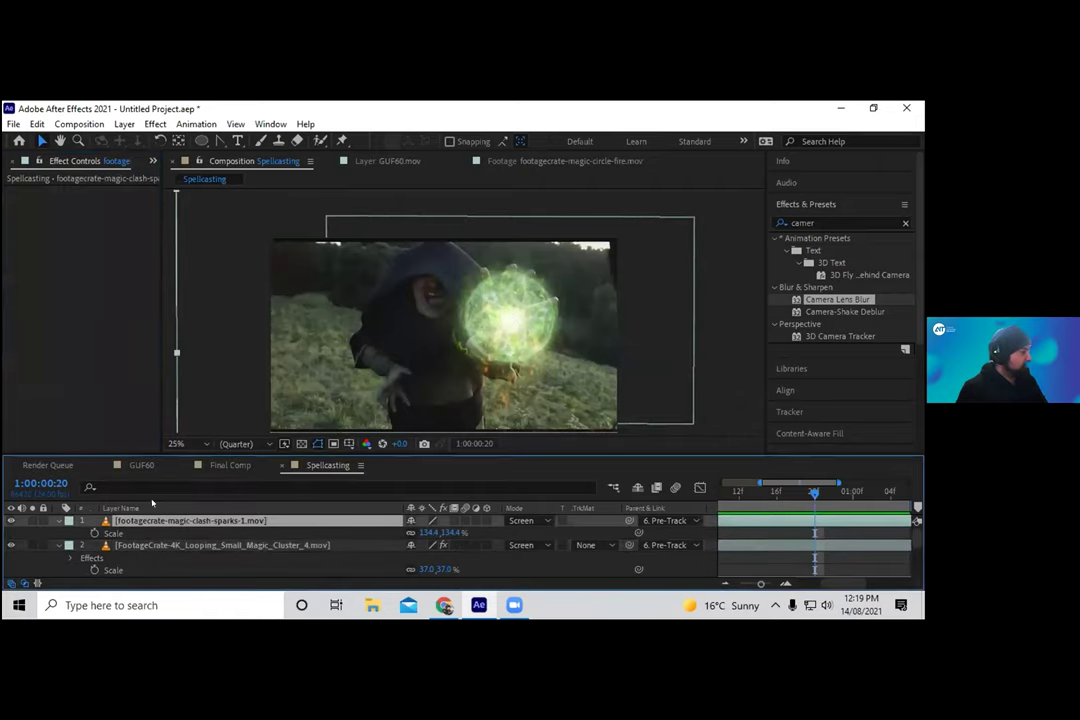
{"action": "key", "text": "ctrl+v"}
{"action": "scroll", "coordinate": [530, 355], "scroll_direction": "up", "scroll_amount": 2}
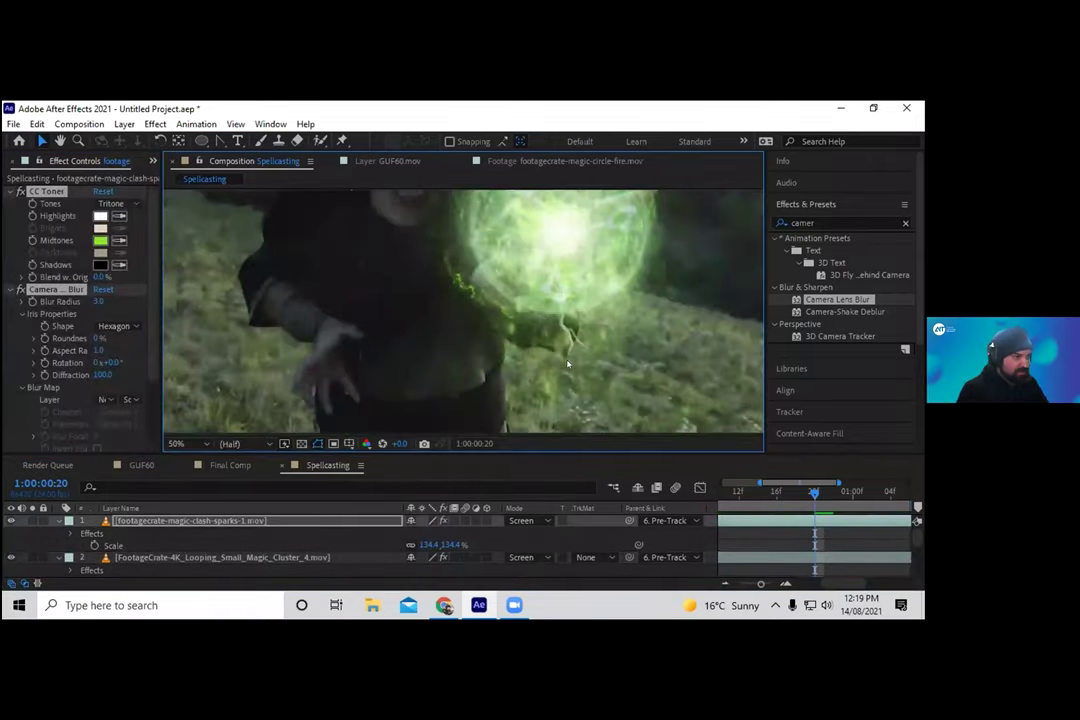
{"action": "scroll", "coordinate": [562, 358], "scroll_direction": "down", "scroll_amount": 2}
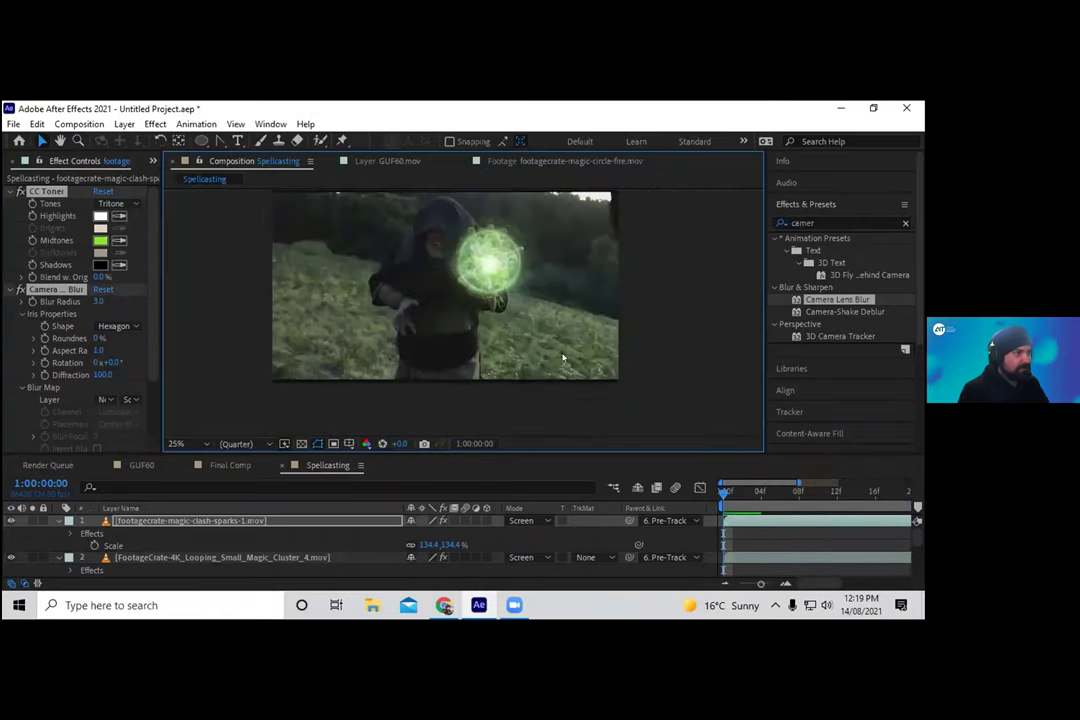
Play back the composition to check the toned and blurred sparks around the hand.
{"action": "key", "text": "space"}
{"action": "left_click_drag", "start_coordinate": [537, 317], "coordinate": [543, 355]}
{"action": "key", "text": "space"}
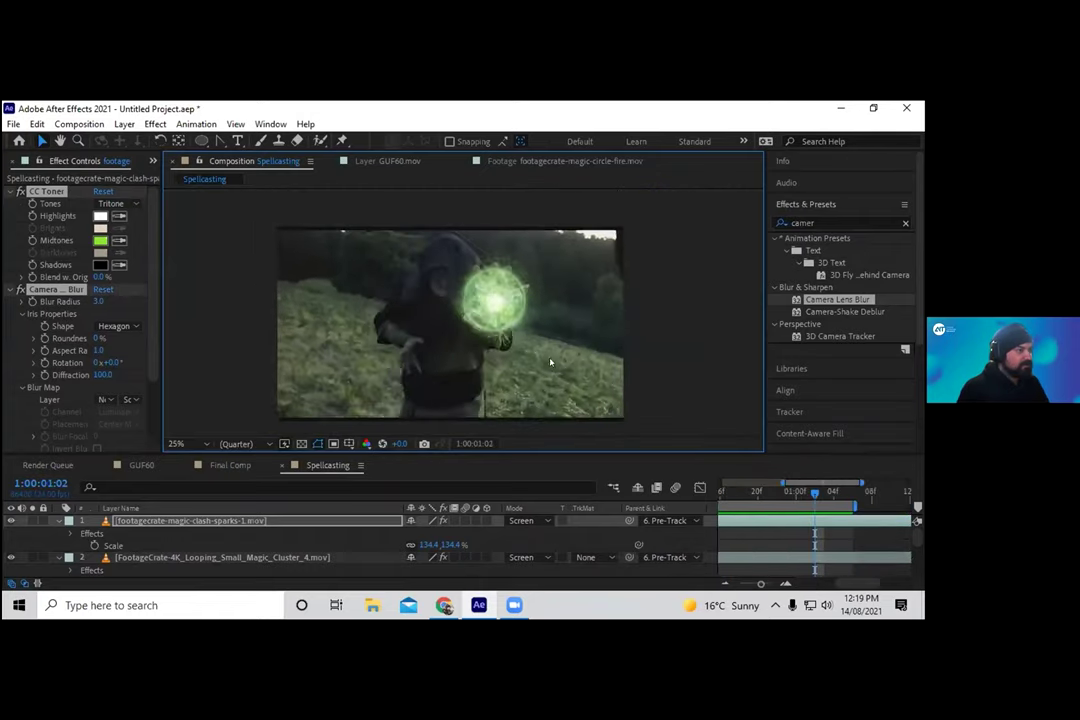
{"action": "key", "text": "space"}
Collapse the CC Toner and Camera Lens Blur settings of the sparks layer.
{"action": "left_click", "coordinate": [141, 534]}
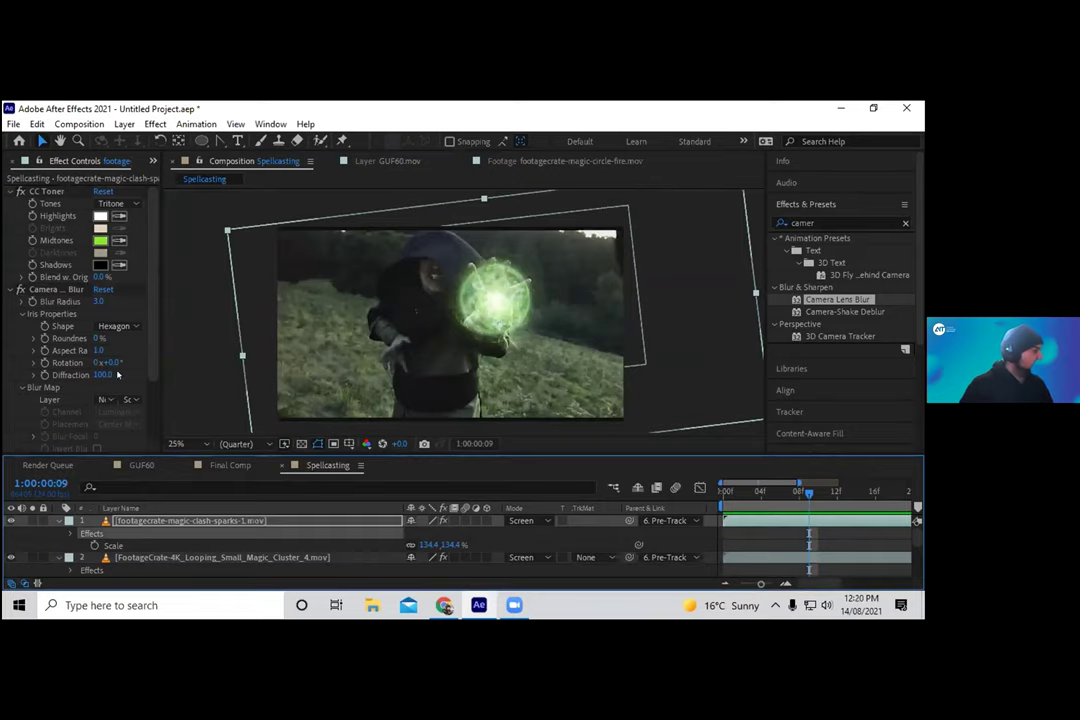
{"action": "left_click", "coordinate": [9, 191]}
{"action": "left_click", "coordinate": [9, 204]}
{"action": "left_click", "coordinate": [62, 288]}
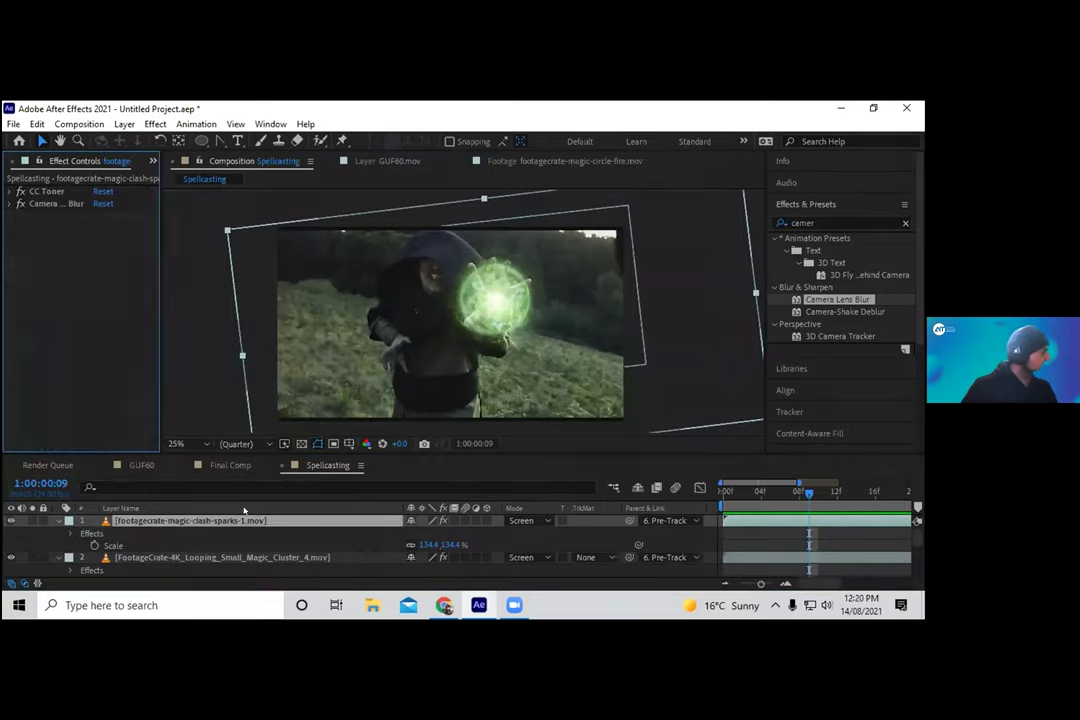
Add the magic-point-unforgivable-green clip from the VFX folder as the top layer, centre it on the glowing orb and scale it to 149%.
{"action": "left_click", "coordinate": [152, 160]}
{"action": "left_click", "coordinate": [185, 178]}
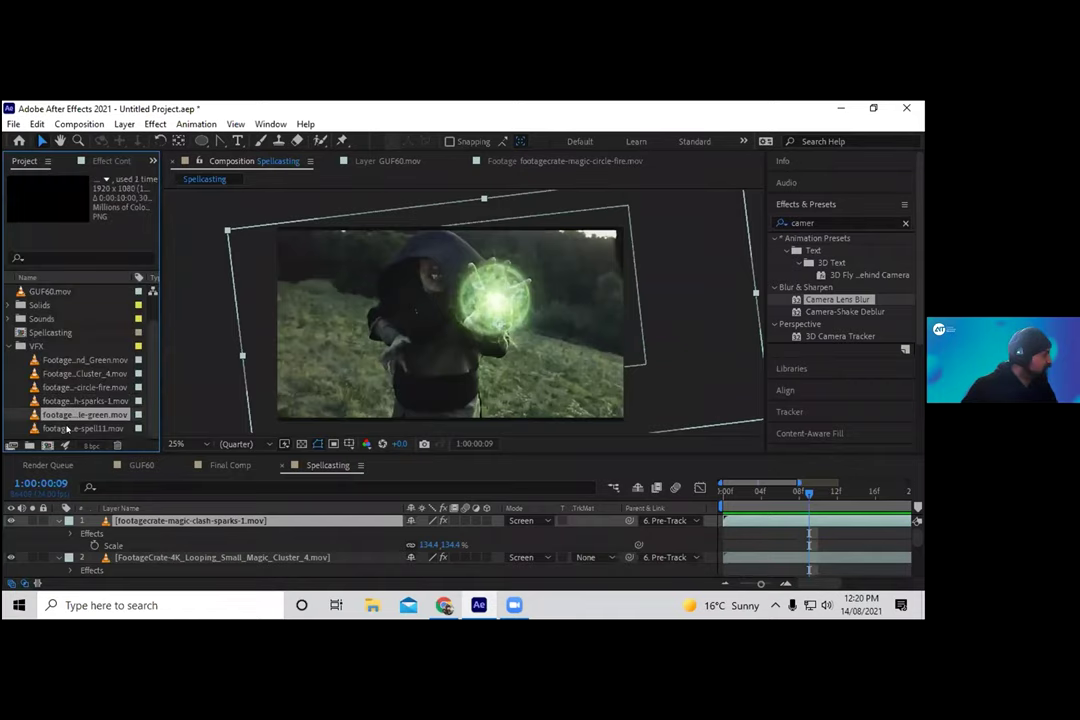
{"action": "double_click", "coordinate": [72, 428]}
{"action": "double_click", "coordinate": [75, 414]}
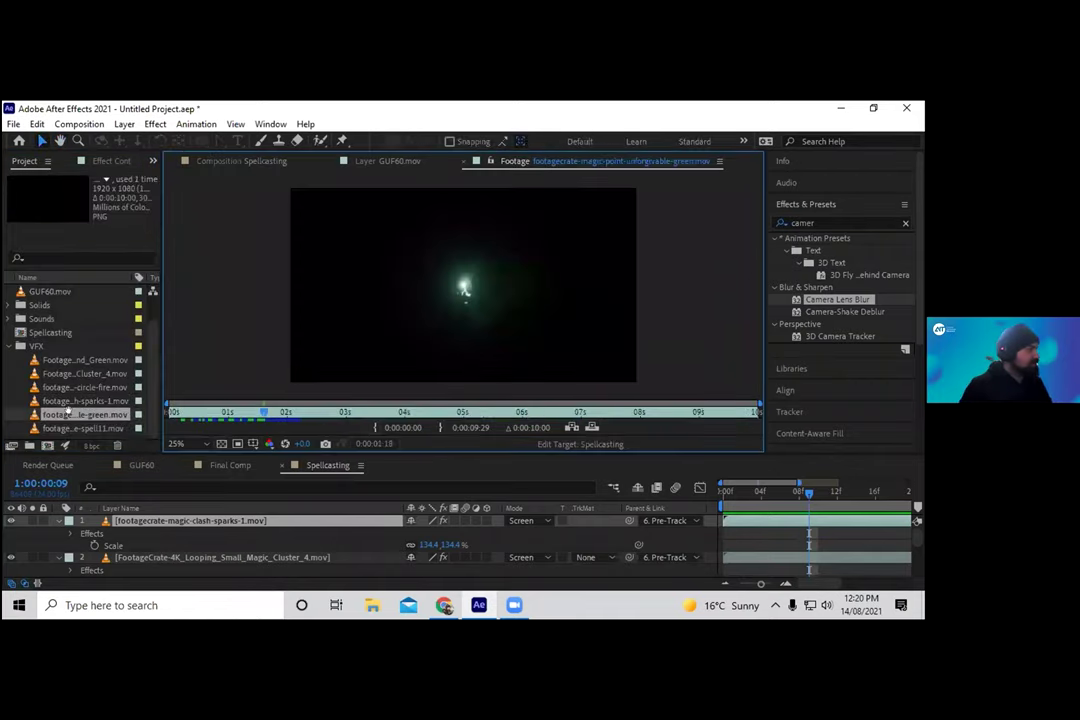
{"action": "left_click_drag", "start_coordinate": [118, 491], "coordinate": [126, 520]}
{"action": "left_click_drag", "start_coordinate": [435, 362], "coordinate": [478, 347]}
{"action": "key", "text": "s"}
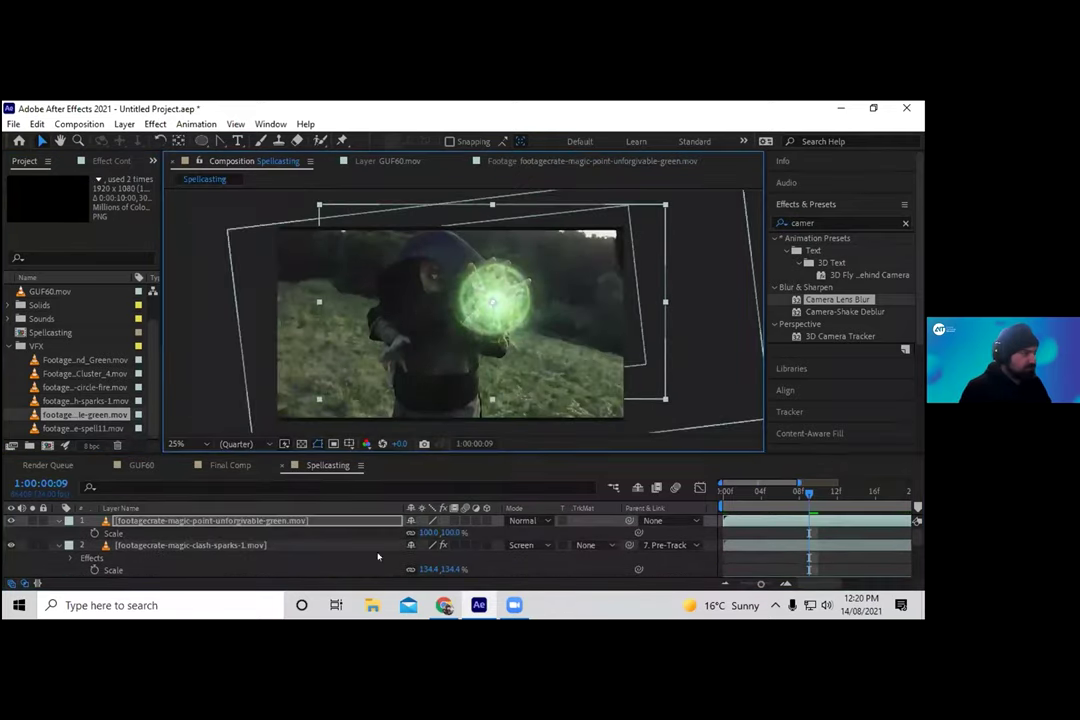
{"action": "left_click_drag", "start_coordinate": [436, 533], "coordinate": [492, 535]}
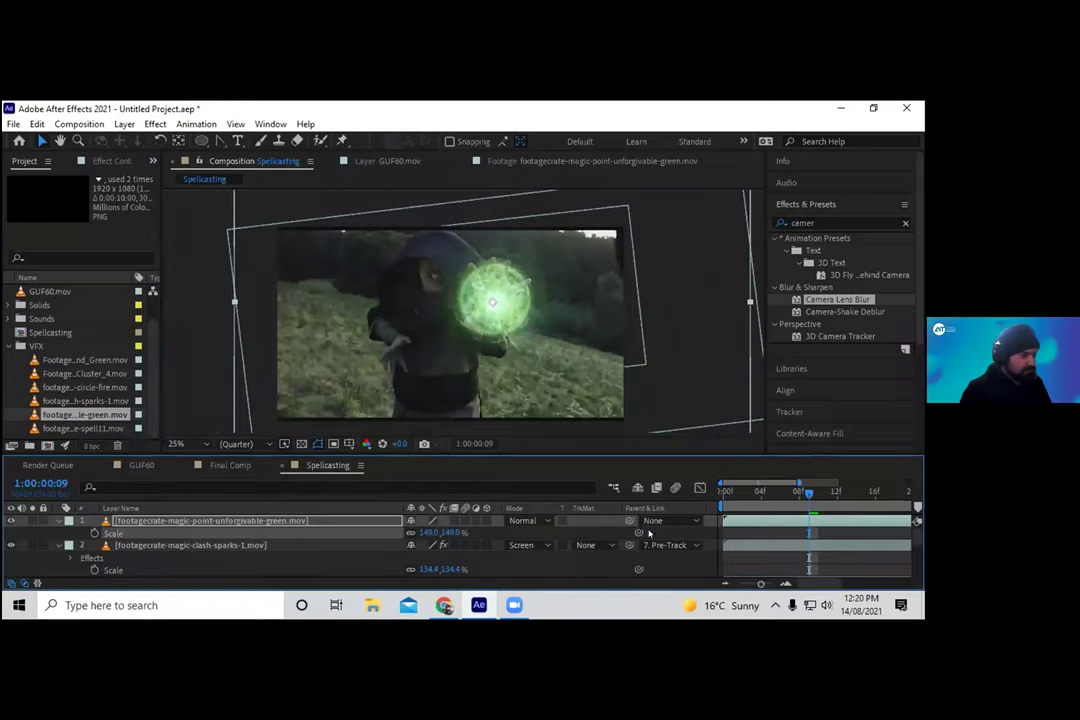
Parent the magic-point-unforgivable-green layer to the Pre-Track null, set its blending mode to Screen, and play back the result.
{"action": "left_click", "coordinate": [660, 521]}
{"action": "left_click", "coordinate": [687, 490]}
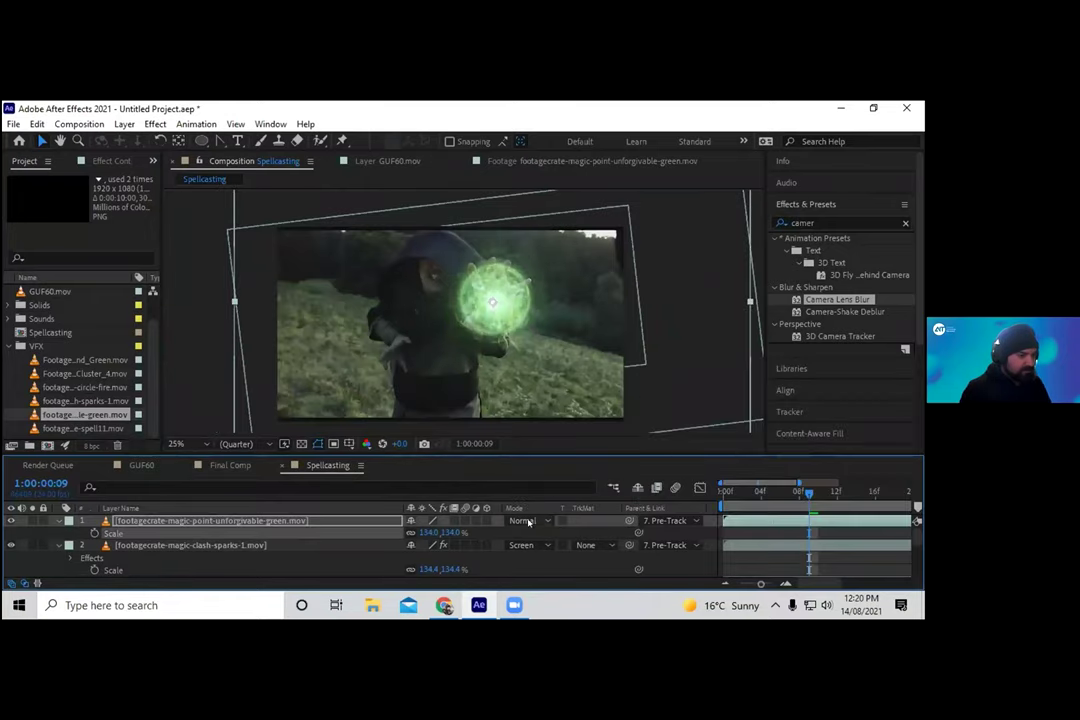
{"action": "left_click", "coordinate": [527, 521]}
{"action": "left_click", "coordinate": [570, 333]}
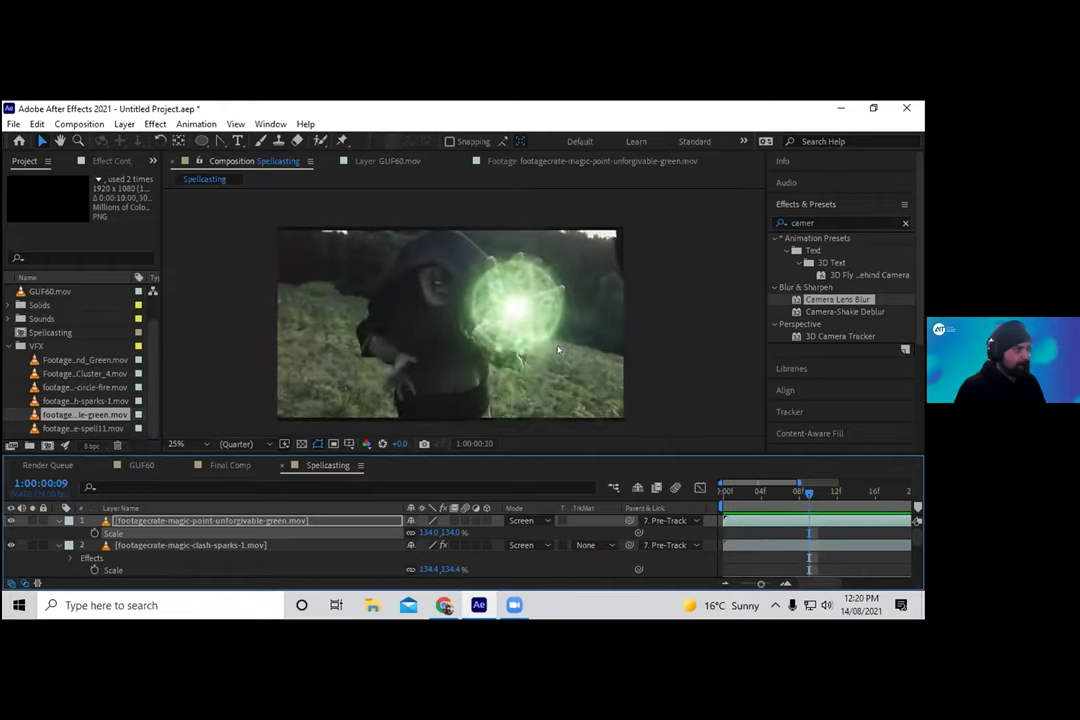
{"action": "key", "text": "space"}
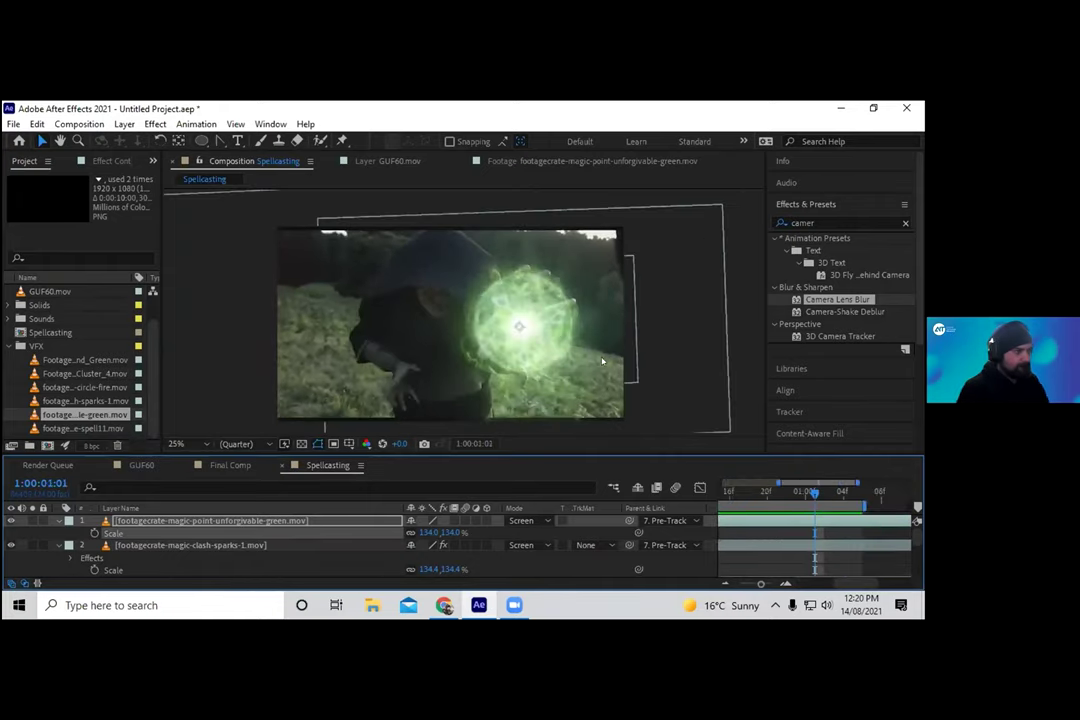
Collapse the open layer properties in the timeline and the VFX folder in the project.
{"action": "left_click", "coordinate": [178, 371]}
{"action": "left_click", "coordinate": [19, 416]}
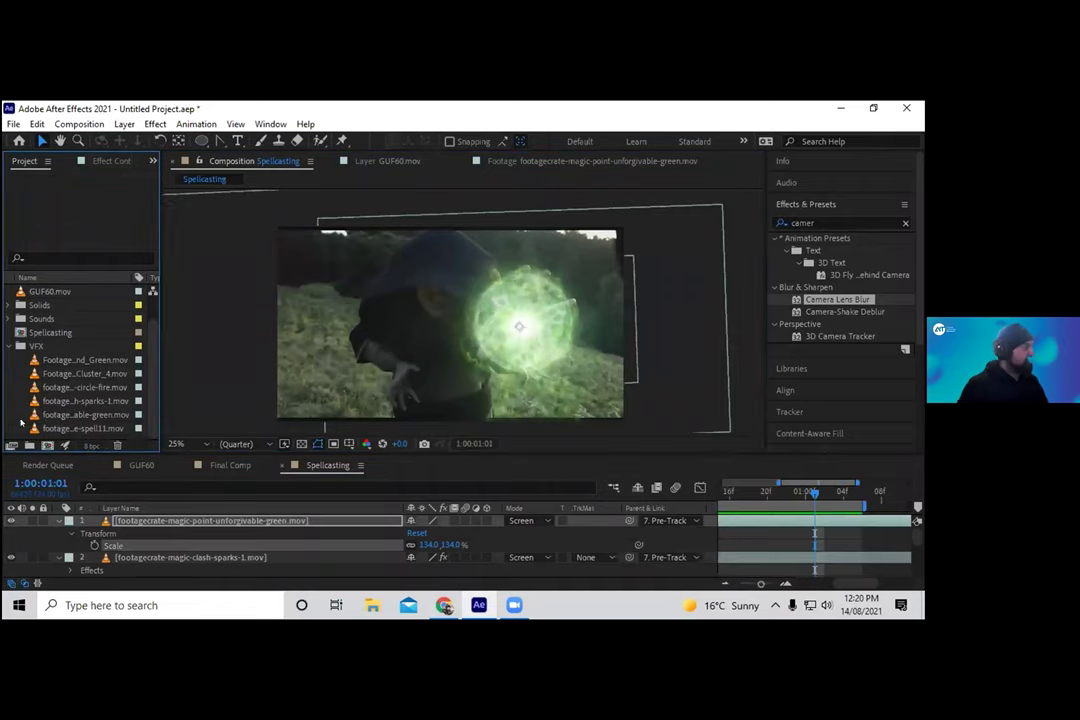
{"action": "left_click", "coordinate": [131, 536]}
{"action": "left_click", "coordinate": [24, 543]}
{"action": "key", "text": "u"}
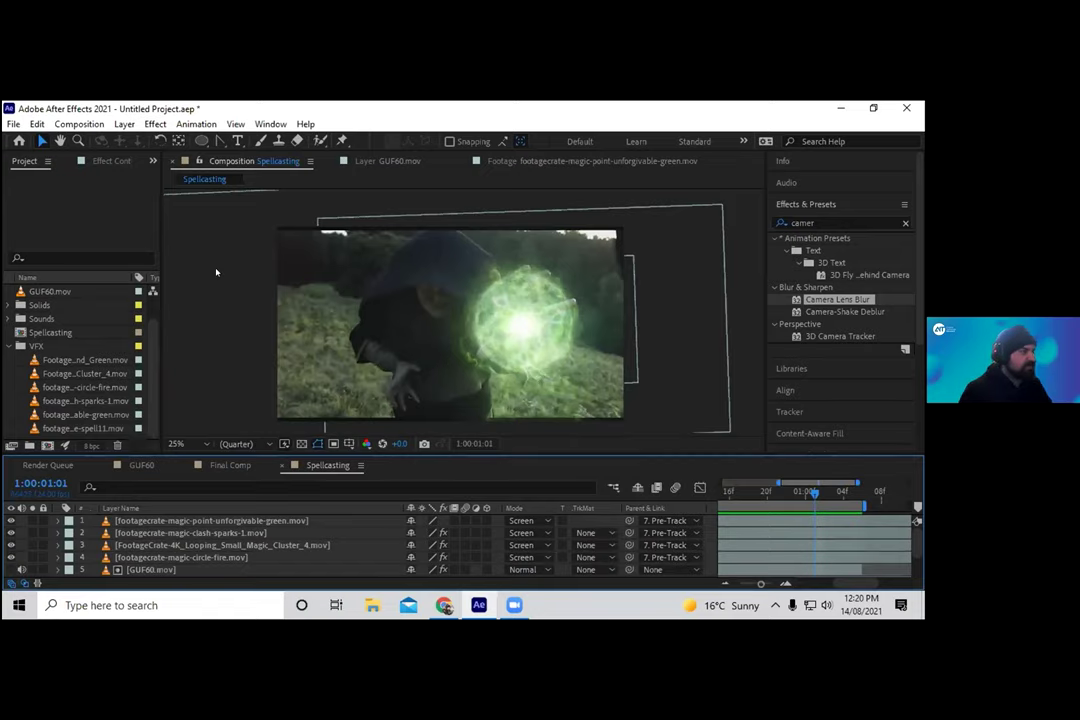
{"action": "left_click", "coordinate": [9, 346]}
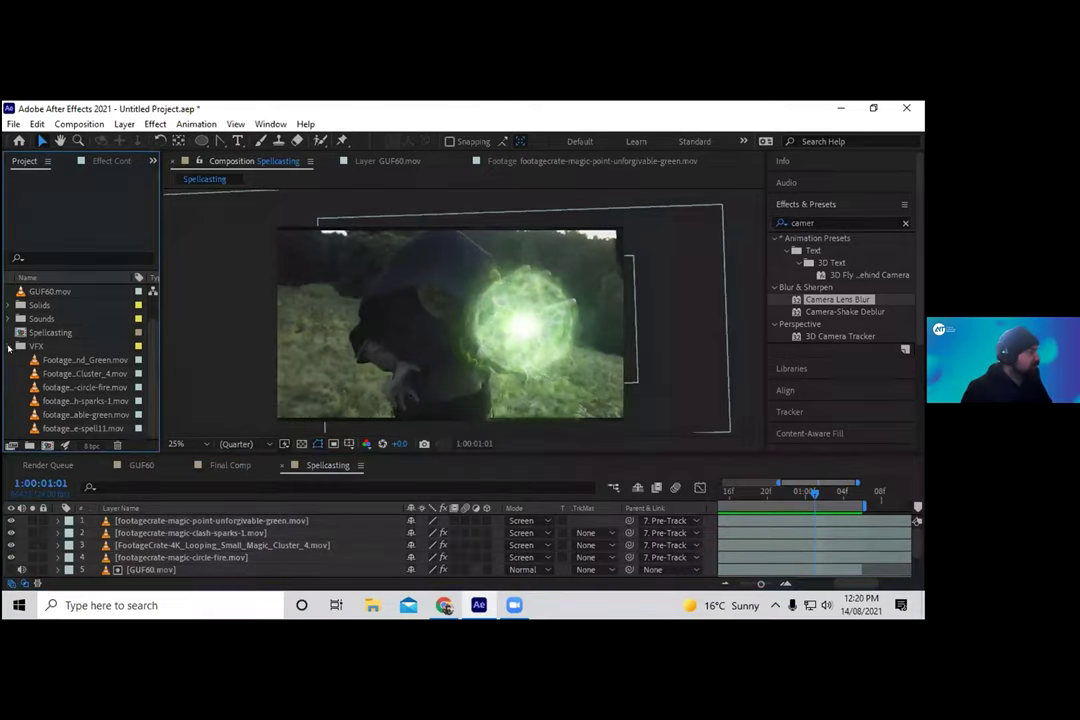
Create a black 1920 x 1080 px solid named Particles as the top layer of the Spellcasting composition.
{"action": "right_click", "coordinate": [90, 533]}
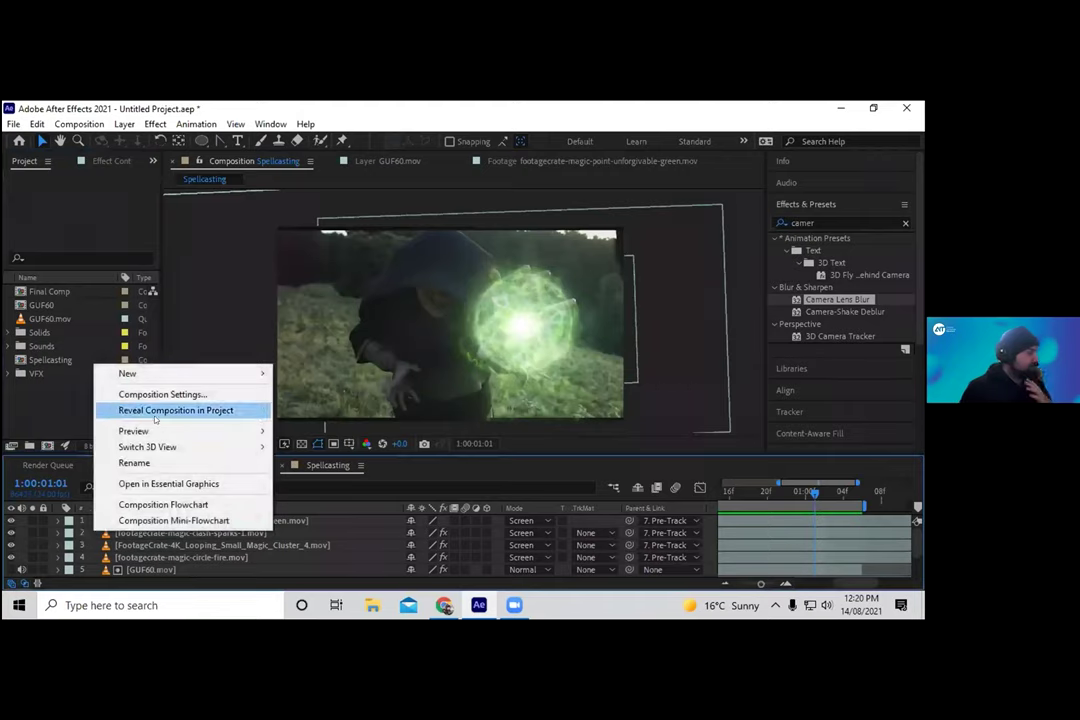
{"action": "mouse_move", "coordinate": [140, 373]}
{"action": "left_click", "coordinate": [359, 414]}
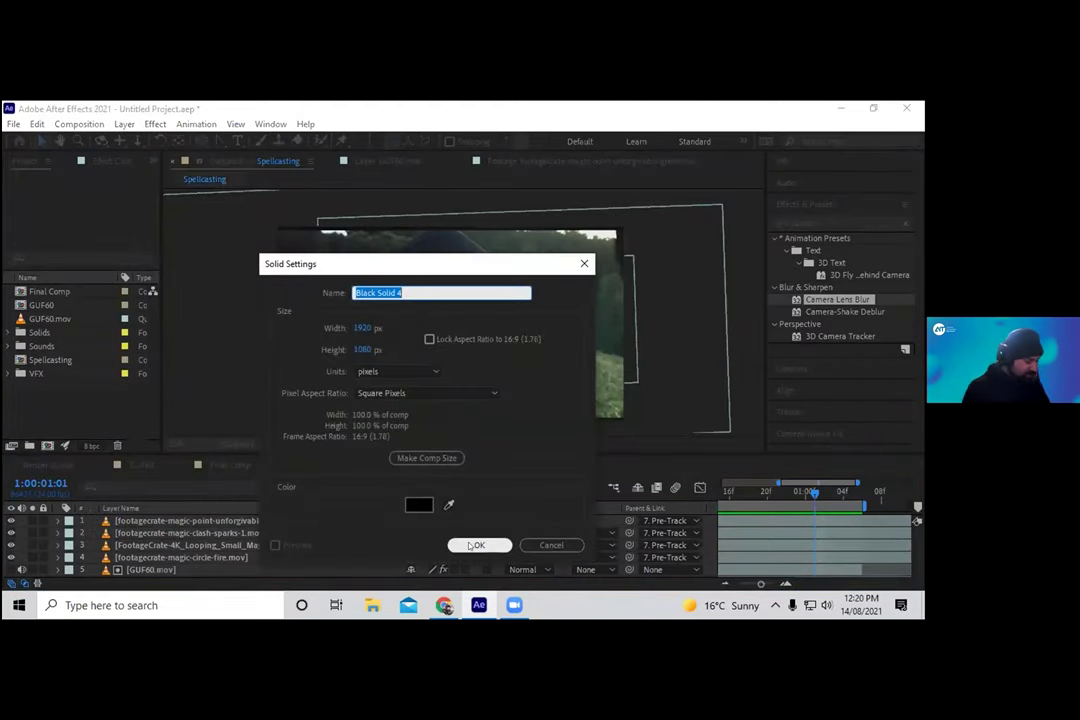
{"action": "type", "text": "Particles"}
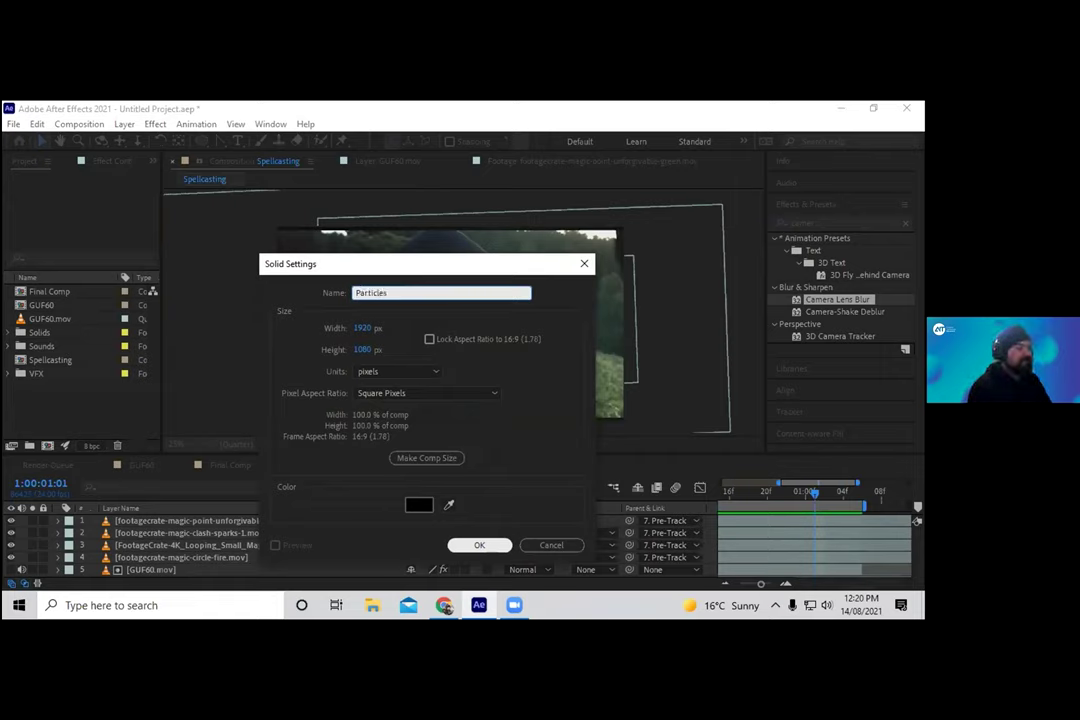
{"action": "key", "text": "Return"}
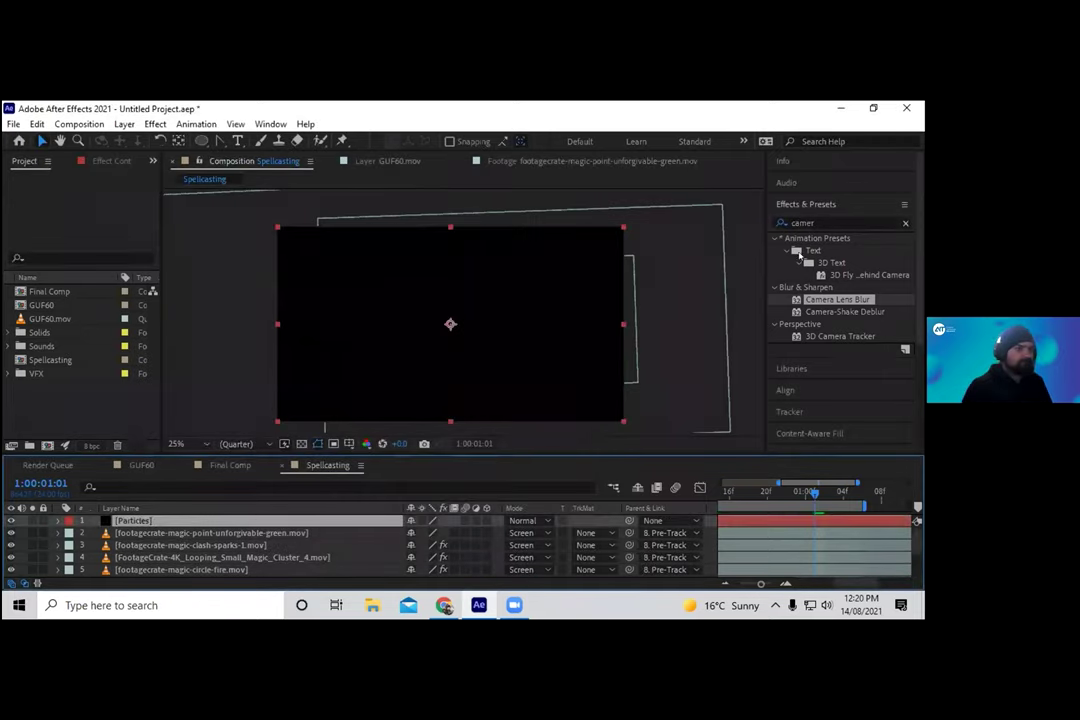
Search the effects for "world" and apply CC Particle World to the Particles solid.
{"action": "left_click_drag", "start_coordinate": [857, 221], "coordinate": [668, 262]}
{"action": "key", "text": "BackSpace"}
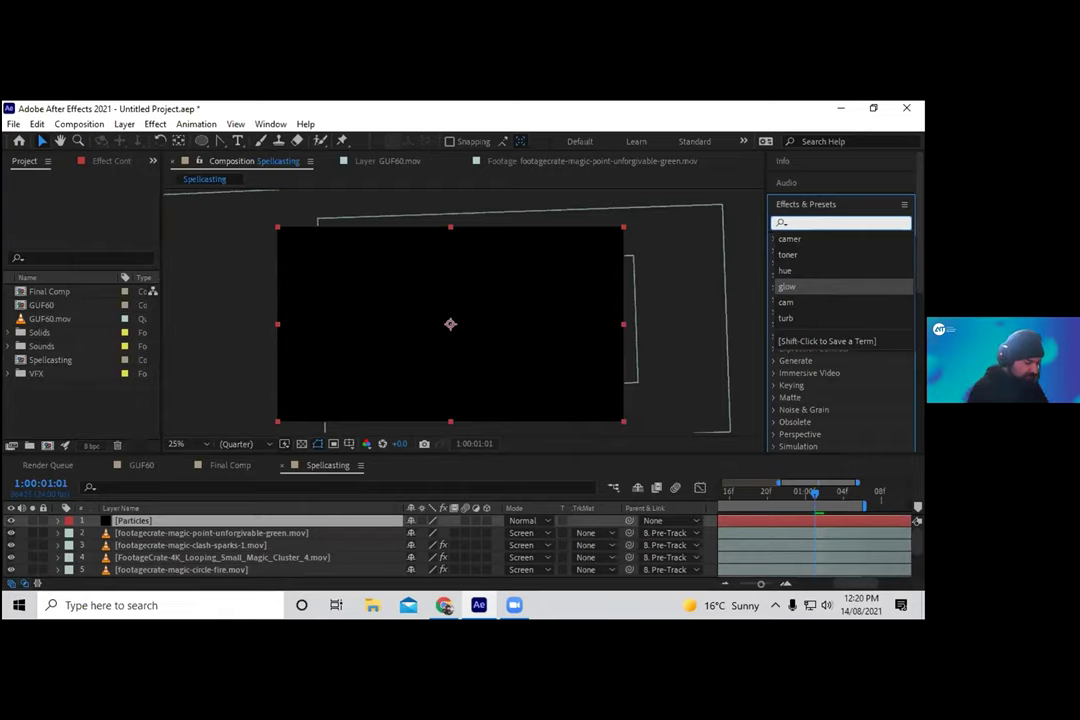
{"action": "type", "text": "world"}
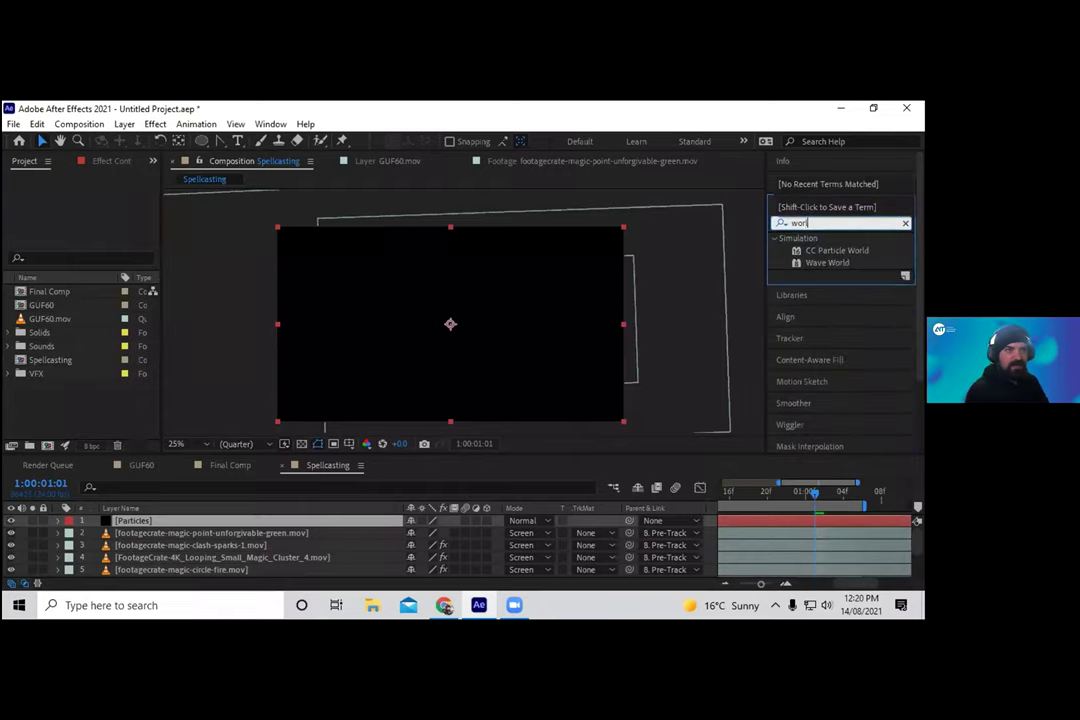
{"action": "left_click", "coordinate": [851, 249]}
{"action": "left_click_drag", "start_coordinate": [872, 253], "coordinate": [487, 289]}
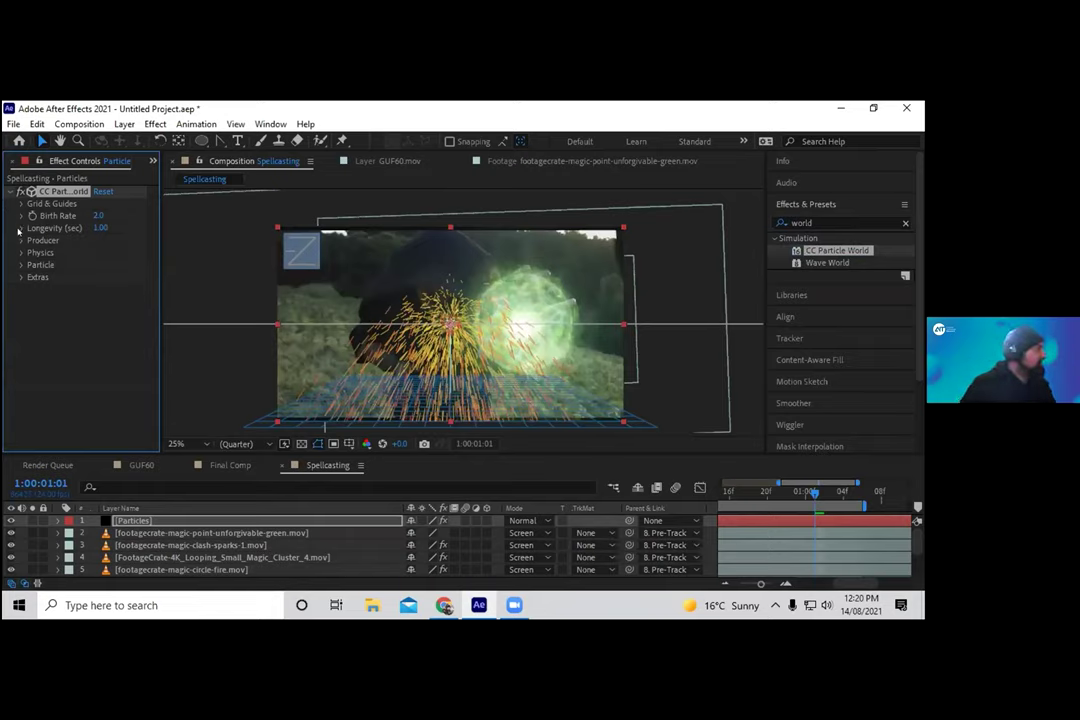
Set the particle Birth Rate to 10.1 and Longevity to 2 seconds.
{"action": "left_click", "coordinate": [22, 215]}
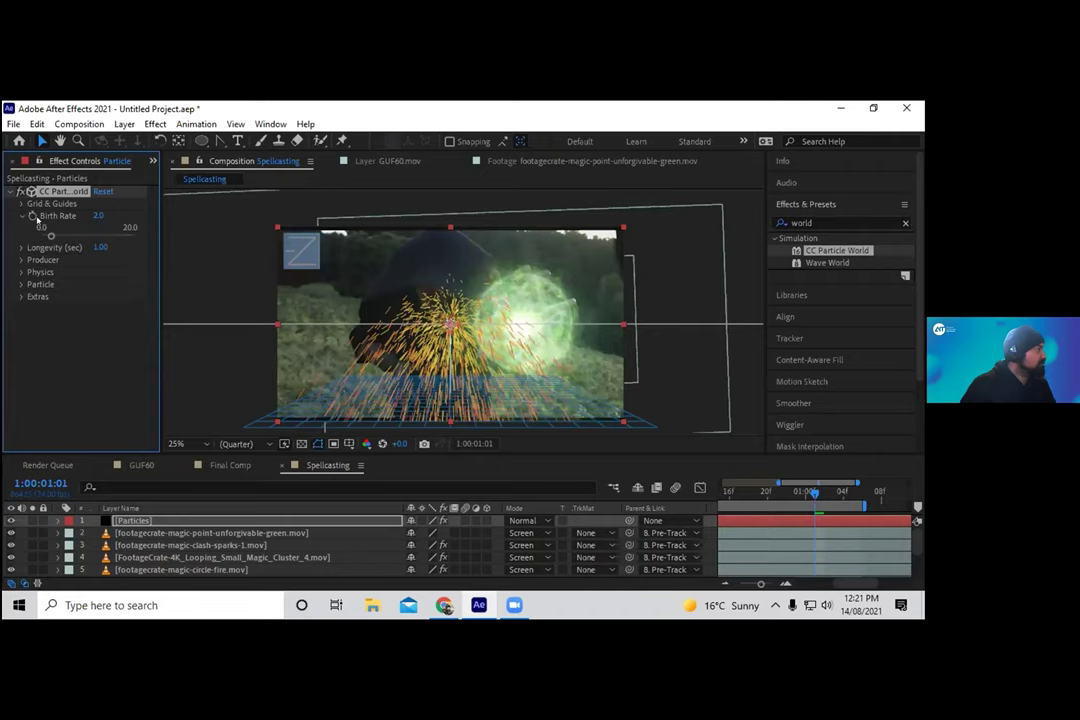
{"action": "left_click_drag", "start_coordinate": [44, 234], "coordinate": [87, 236]}
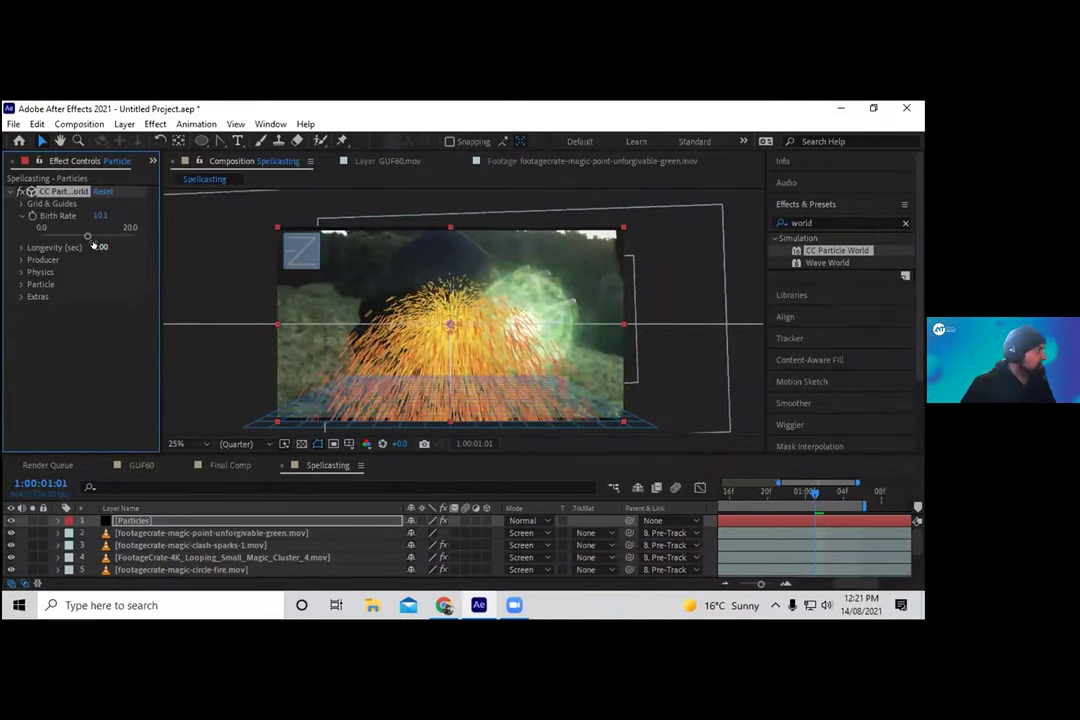
{"action": "left_click", "coordinate": [101, 246]}
{"action": "type", "text": "2"}
{"action": "key", "text": "Return"}
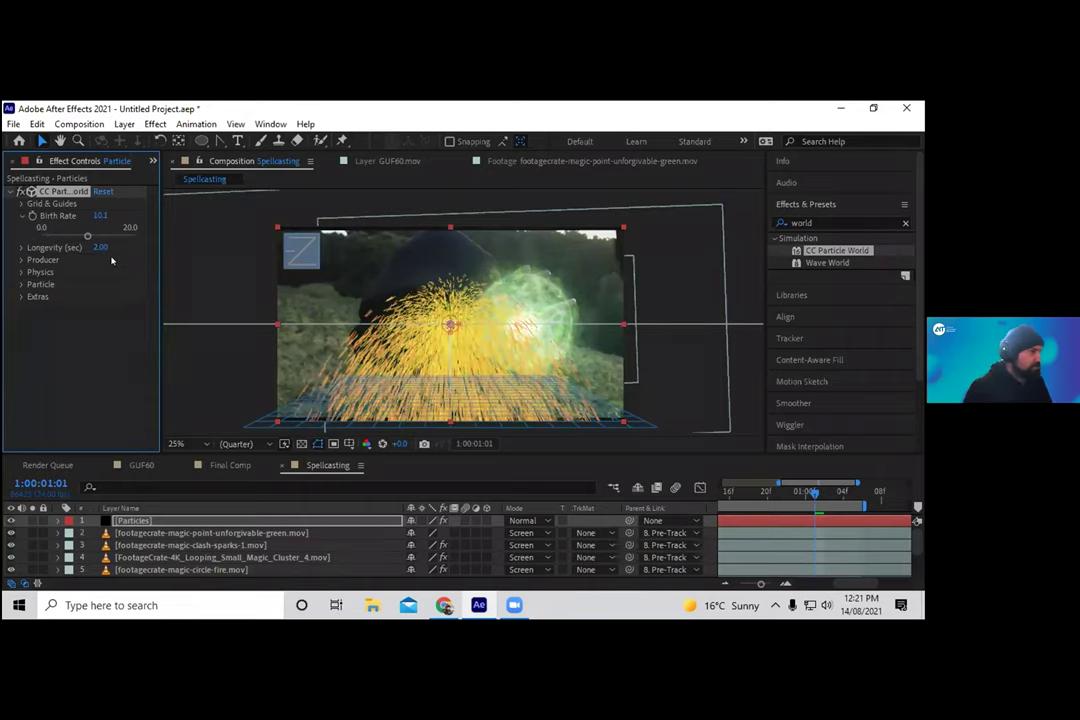
Set the particle physics Animation to Direction Axis and Gravity to 0.
{"action": "left_click", "coordinate": [20, 259]}
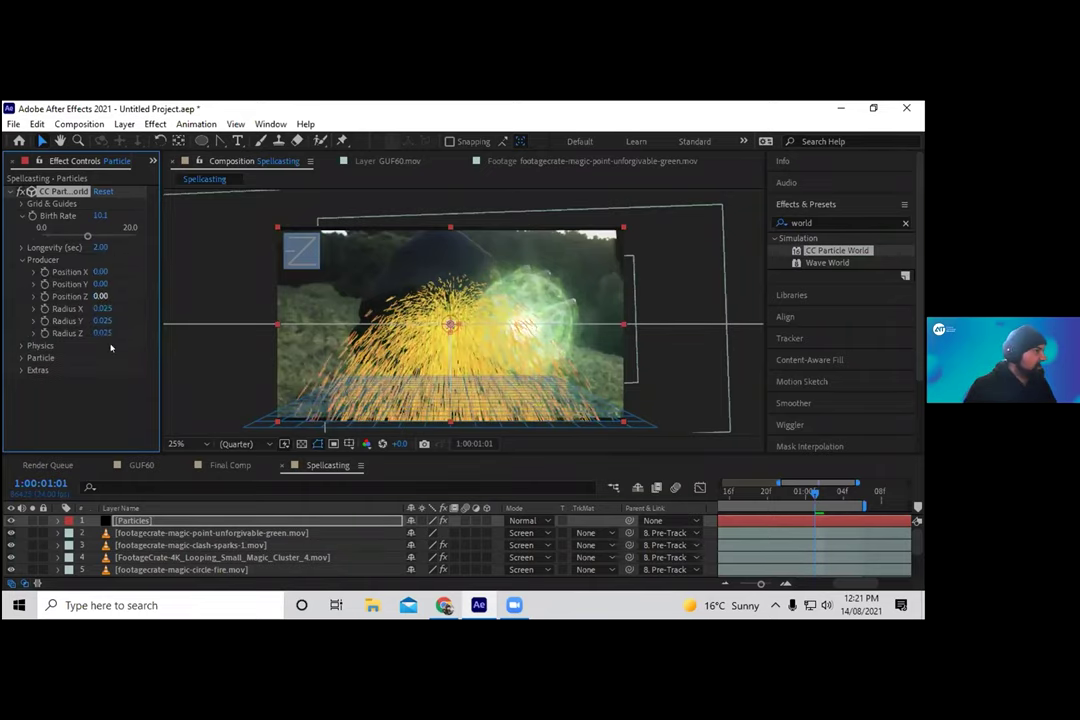
{"action": "left_click", "coordinate": [20, 346]}
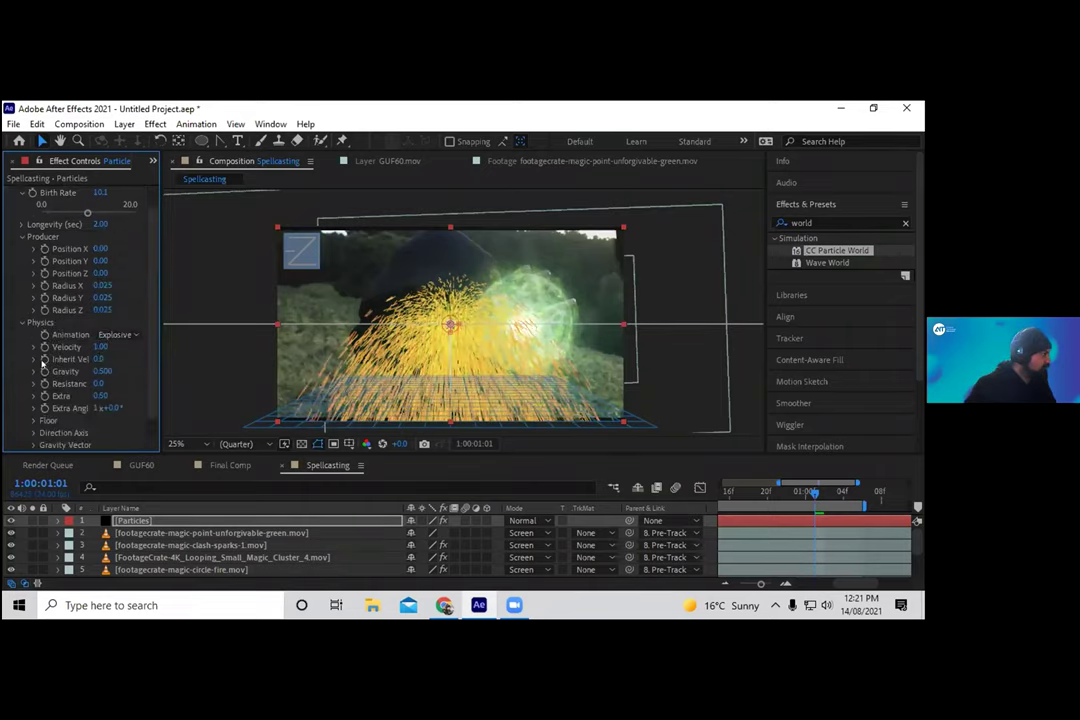
{"action": "left_click", "coordinate": [116, 335]}
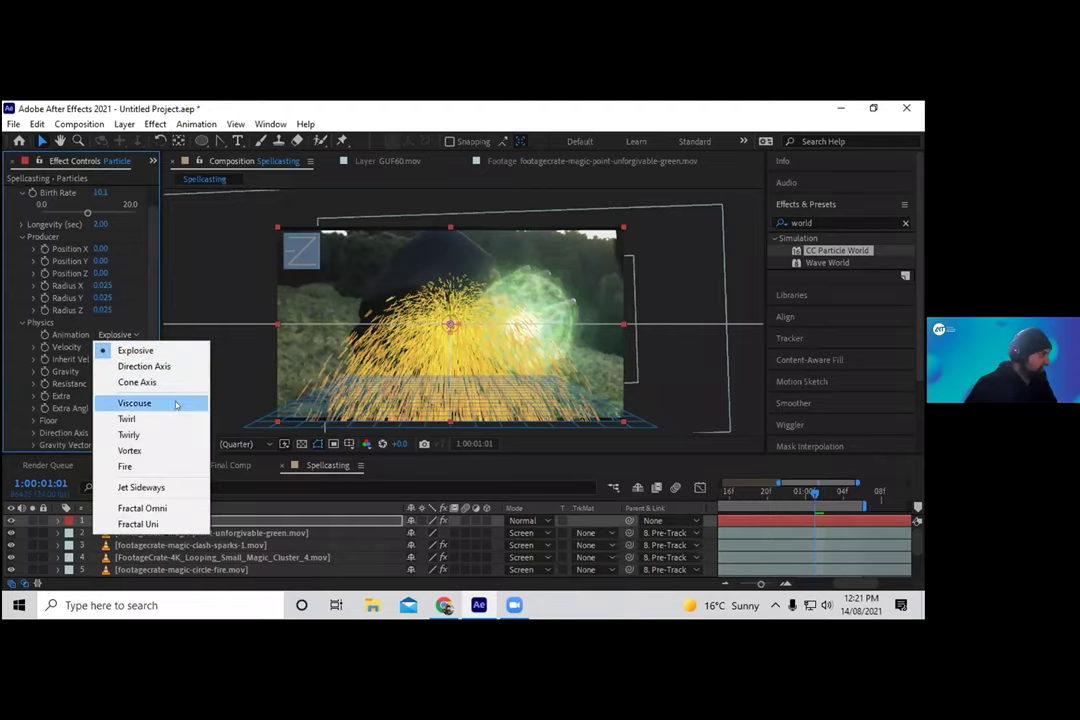
{"action": "left_click", "coordinate": [168, 366]}
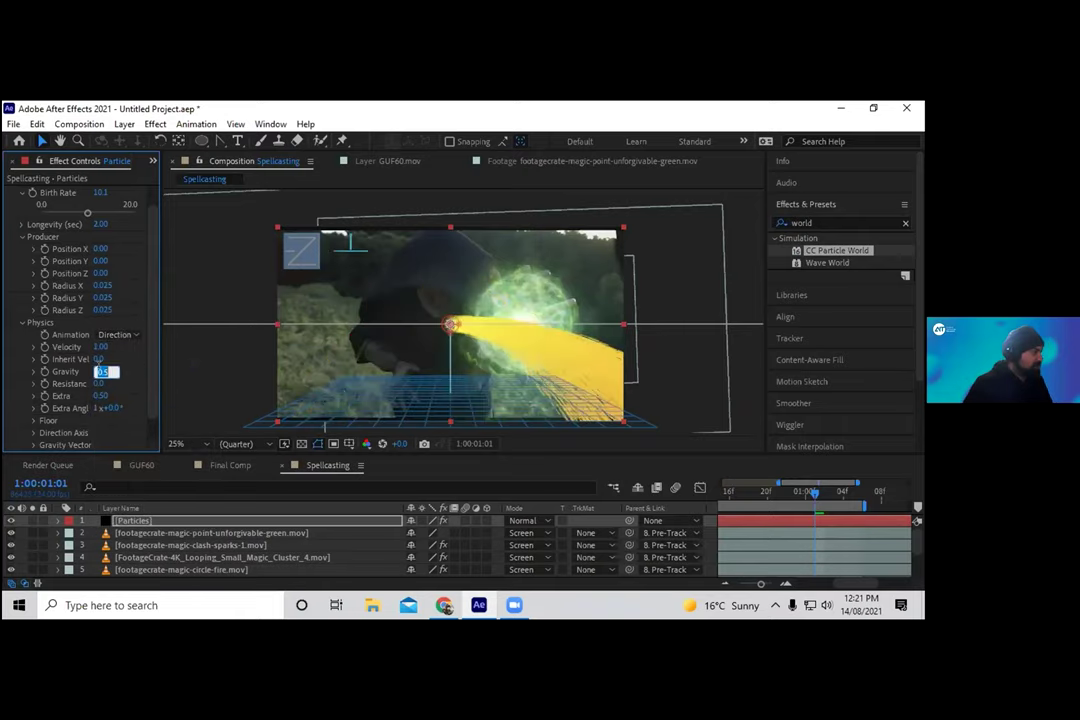
{"action": "type", "text": "0"}
{"action": "key", "text": "Return"}
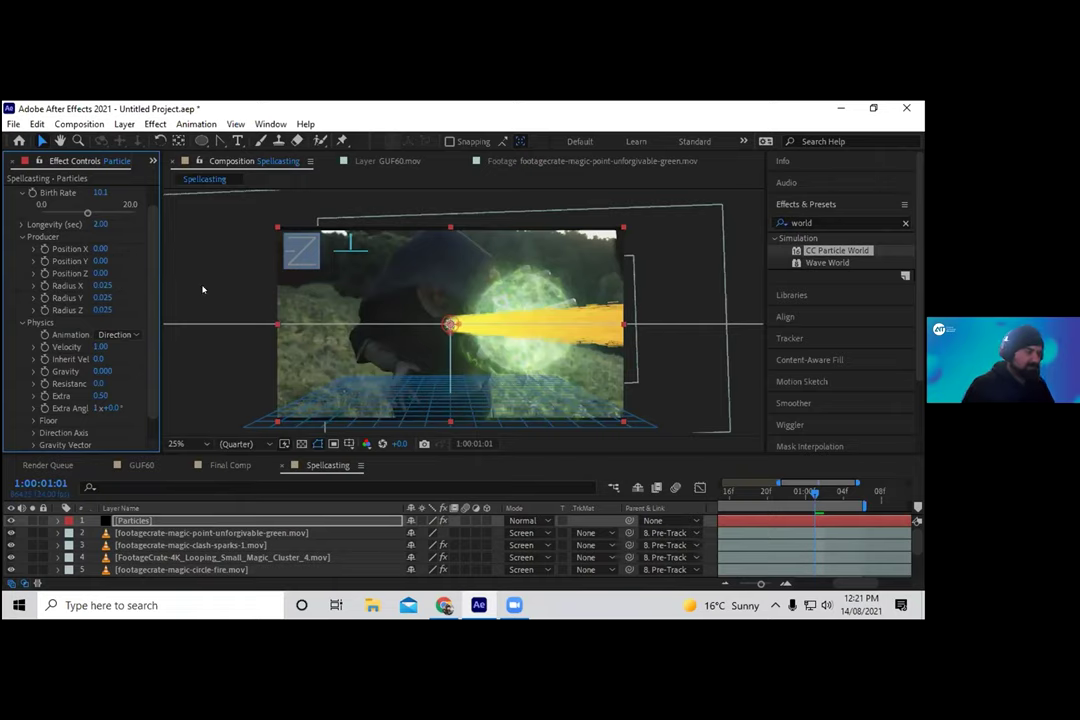
Enlarge the particle producer to Radius X 0.046 and Radius Y 0.075, and move the Particles layer onto the glowing orb.
{"action": "left_click", "coordinate": [450, 324]}
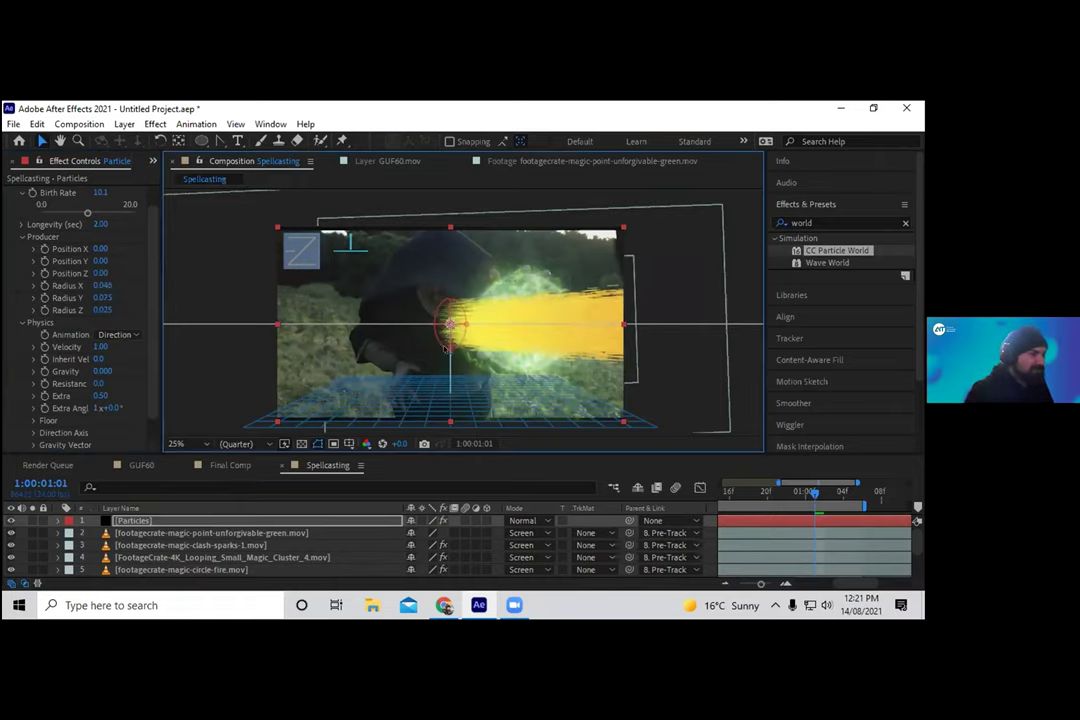
{"action": "left_click_drag", "start_coordinate": [458, 340], "coordinate": [522, 338]}
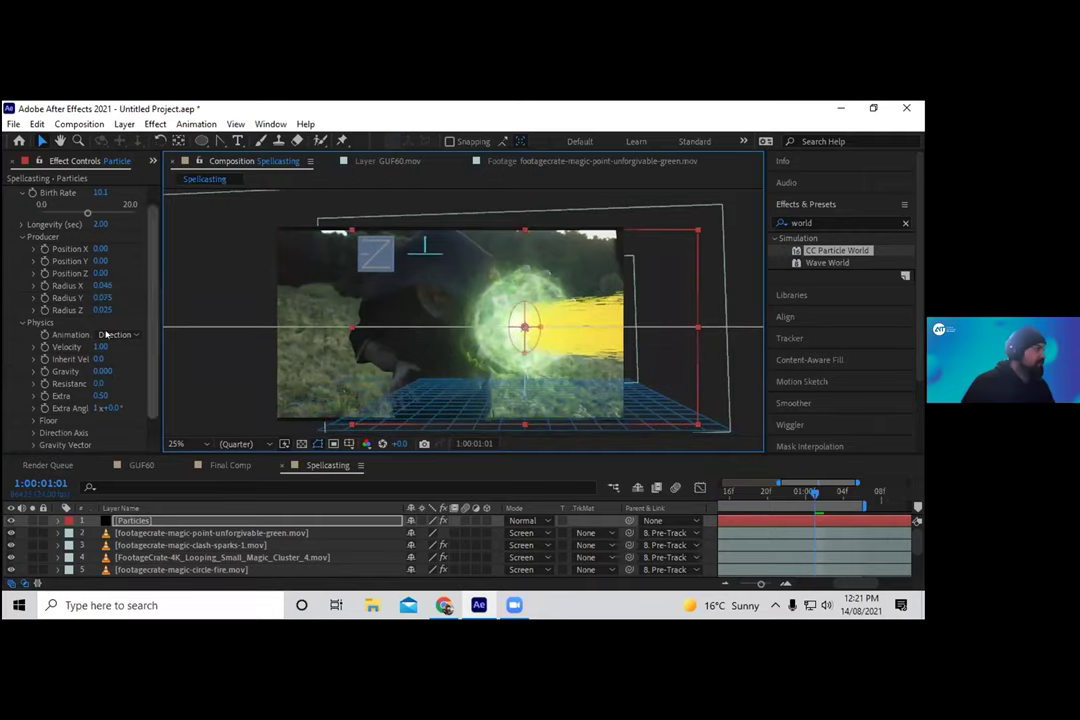
Rotate the particle world view slightly sideways, scale the Particles layer to 140%, and reposition it on the glowing orb at the first frame.
{"action": "left_click_drag", "start_coordinate": [374, 249], "coordinate": [362, 251]}
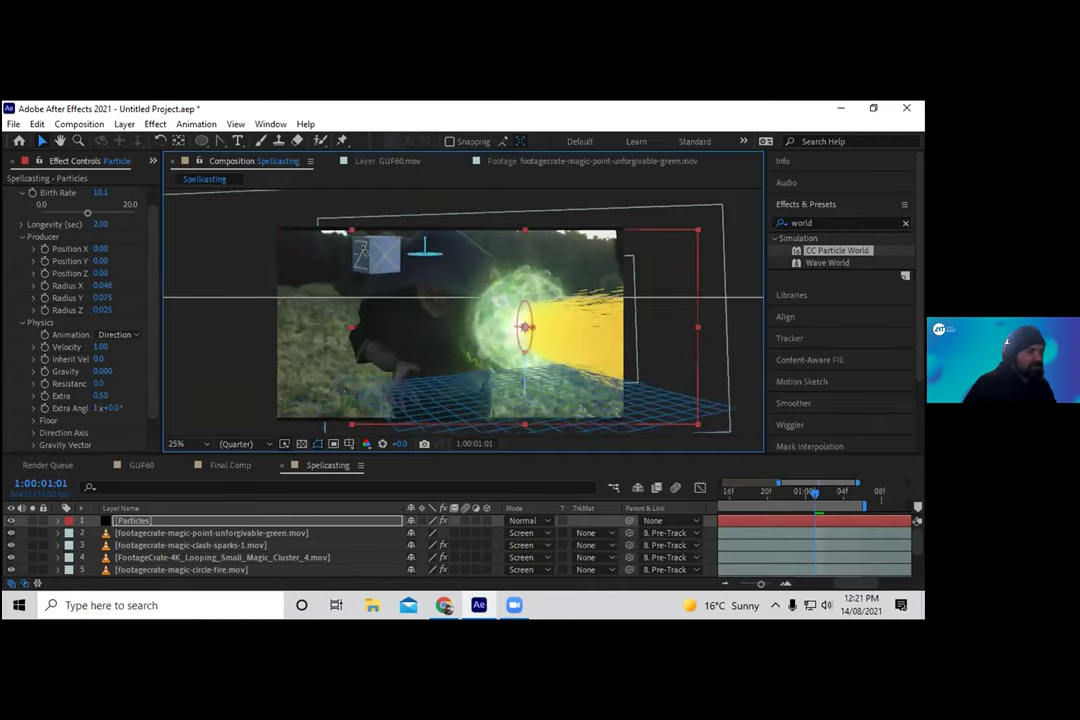
{"action": "key", "text": "s"}
{"action": "left_click_drag", "start_coordinate": [449, 532], "coordinate": [479, 537]}
{"action": "left_click_drag", "start_coordinate": [526, 337], "coordinate": [524, 332]}
{"action": "scroll", "coordinate": [525, 333], "scroll_direction": "down", "scroll_amount": 1}
{"action": "scroll", "coordinate": [525, 333], "scroll_direction": "up", "scroll_amount": 1}
{"action": "left_click_drag", "start_coordinate": [822, 487], "coordinate": [579, 507]}
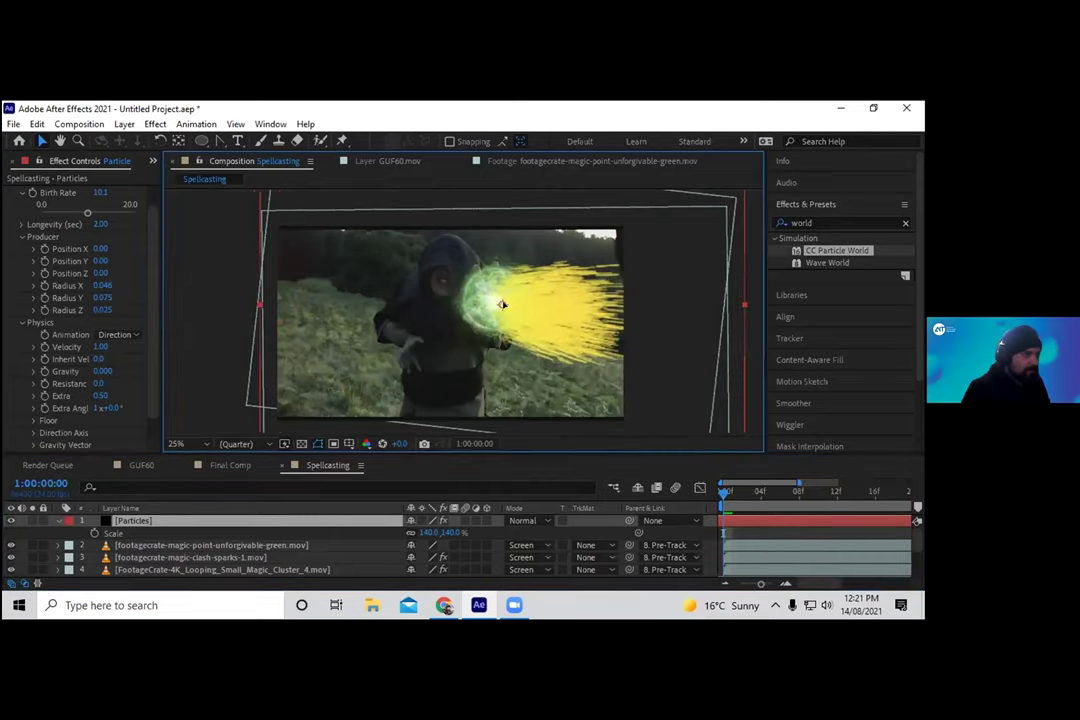
{"action": "left_click", "coordinate": [755, 451]}
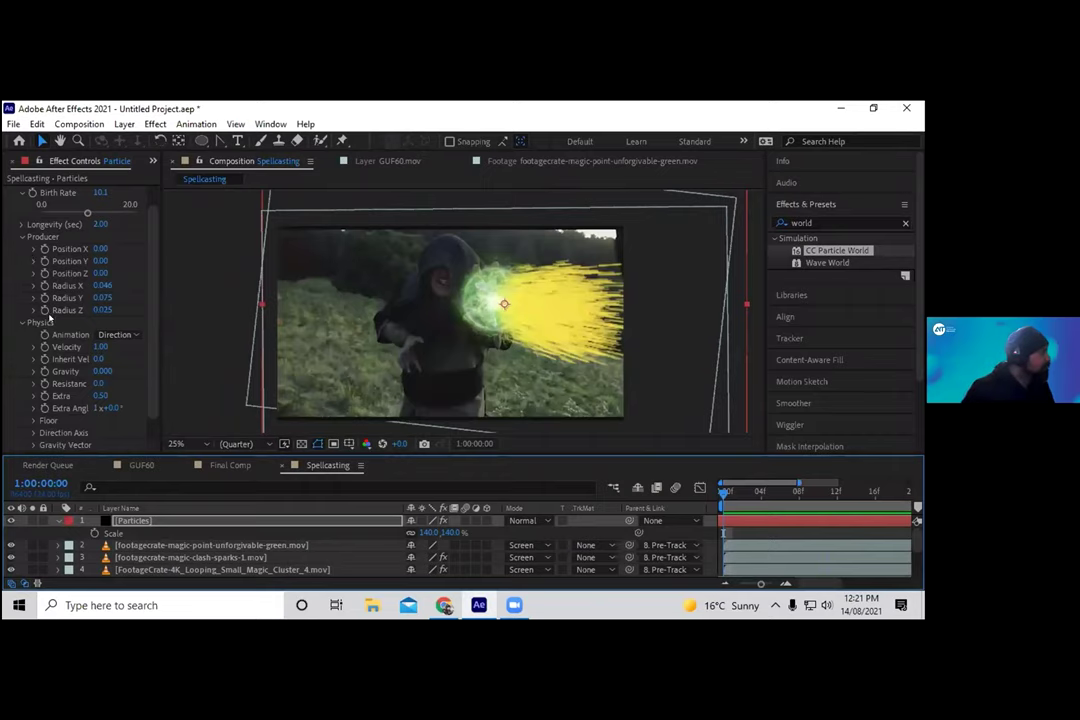
Set the producer's Radius Y to 0.047 and Radius Z to 0.057, and parent the Particles layer to 8. Pre-Track.
{"action": "scroll", "coordinate": [50, 320], "scroll_direction": "up", "scroll_amount": 2}
{"action": "left_click", "coordinate": [62, 195]}
{"action": "mouse_move", "coordinate": [504, 342]}
{"action": "left_mouse_down"}
{"action": "mouse_move", "coordinate": [504, 311]}
{"action": "mouse_move", "coordinate": [517, 302]}
{"action": "left_mouse_up"}
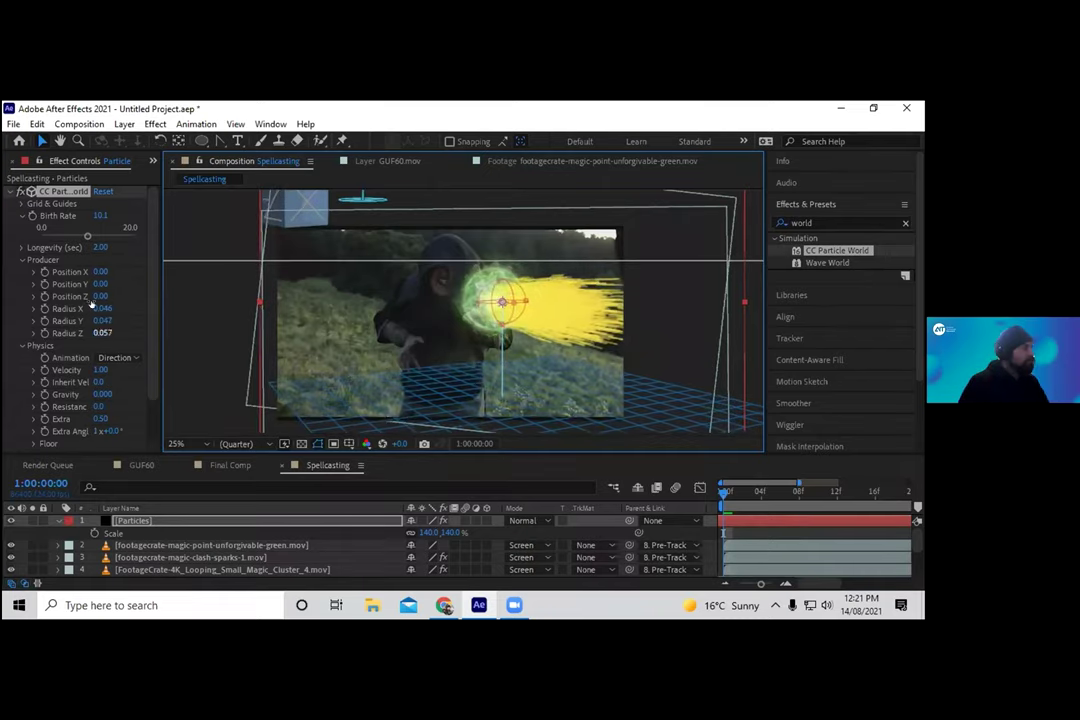
{"action": "left_click_drag", "start_coordinate": [629, 521], "coordinate": [150, 558]}
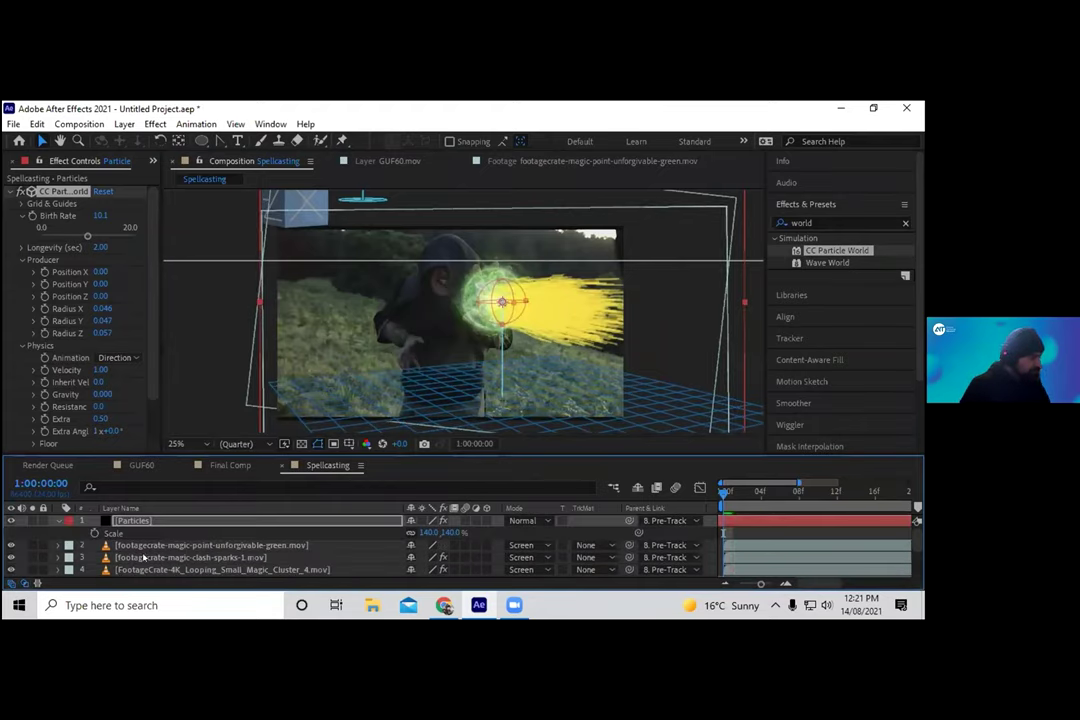
{"action": "key", "text": "space"}
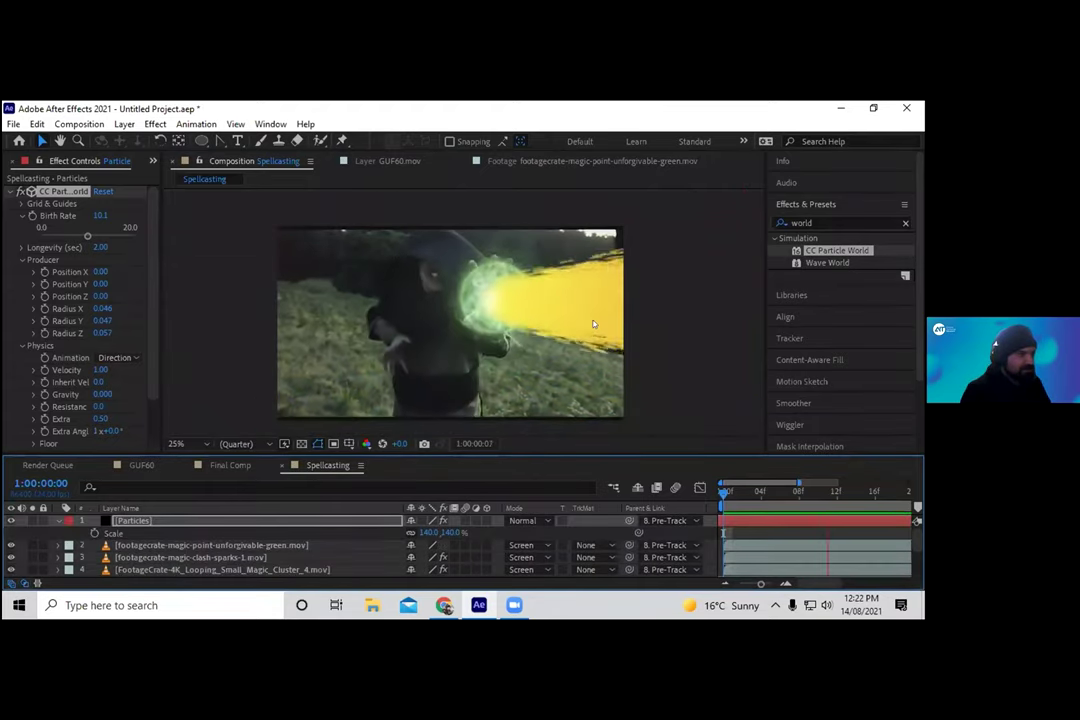
{"action": "key", "text": "space"}
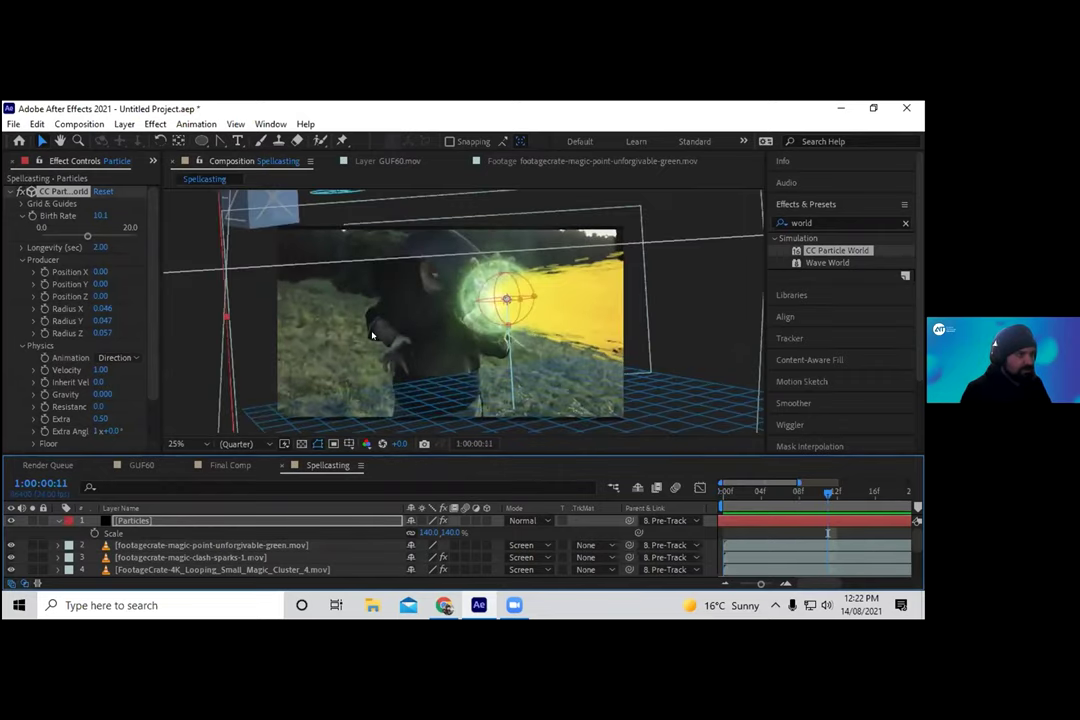
Change the CC Particle World particle type to Faded Sphere, keeping the Color Map on Birth to Death.
{"action": "scroll", "coordinate": [102, 282], "scroll_direction": "down", "scroll_amount": 2}
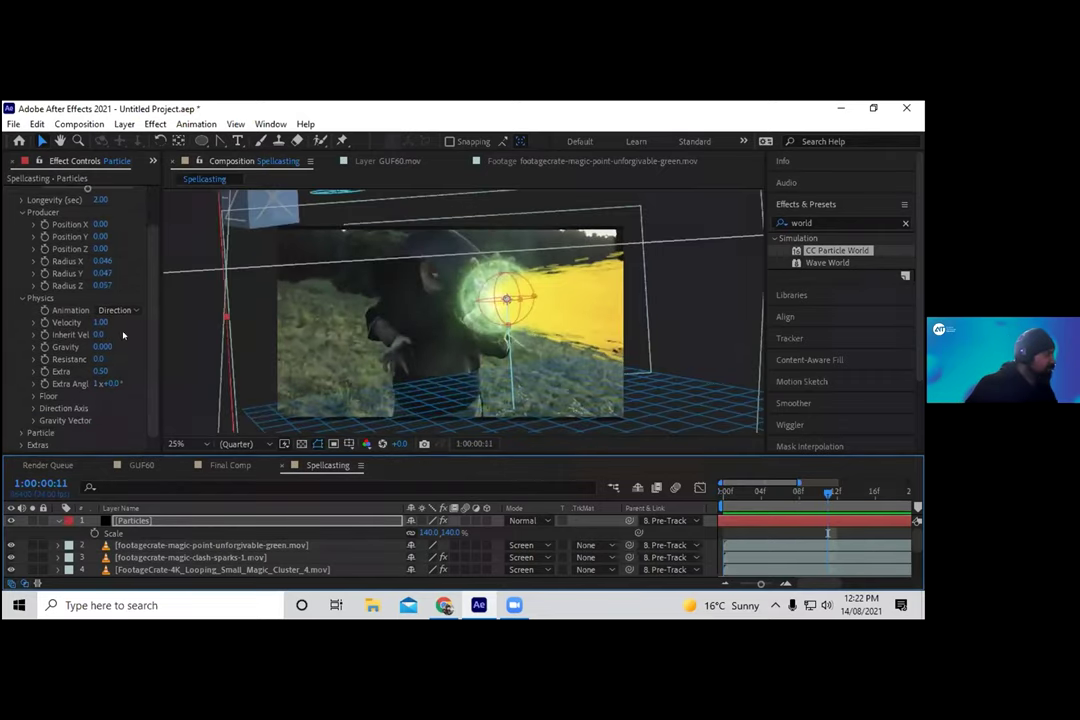
{"action": "left_click", "coordinate": [120, 310]}
{"action": "left_click", "coordinate": [124, 309]}
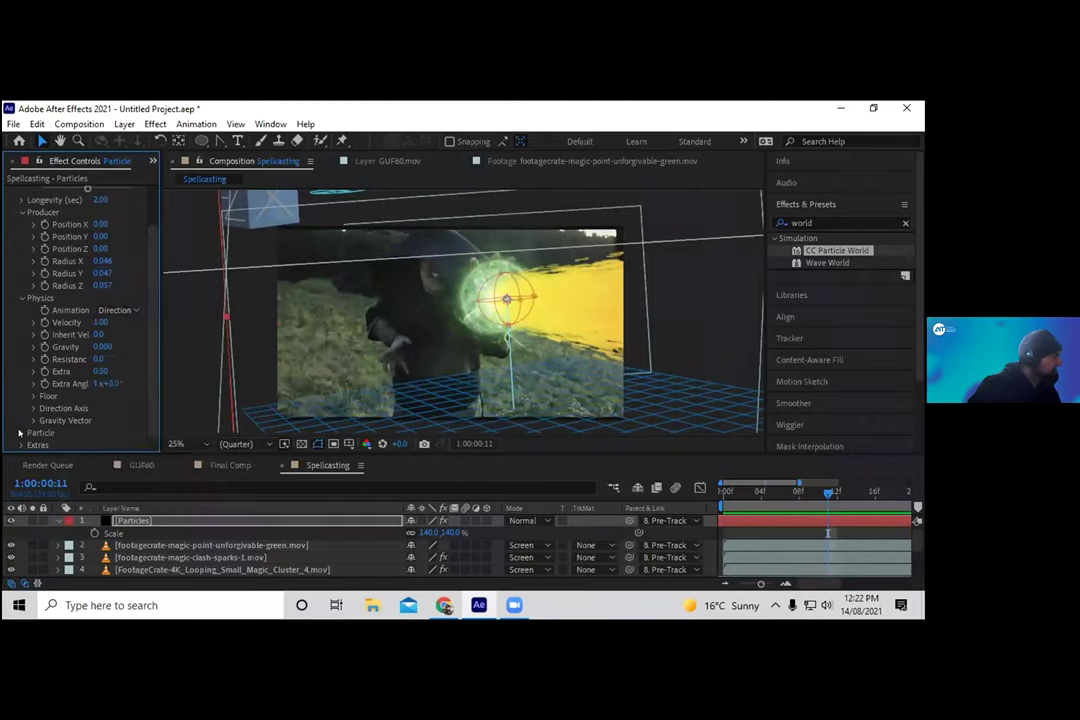
{"action": "scroll", "coordinate": [123, 360], "scroll_direction": "down", "scroll_amount": 8}
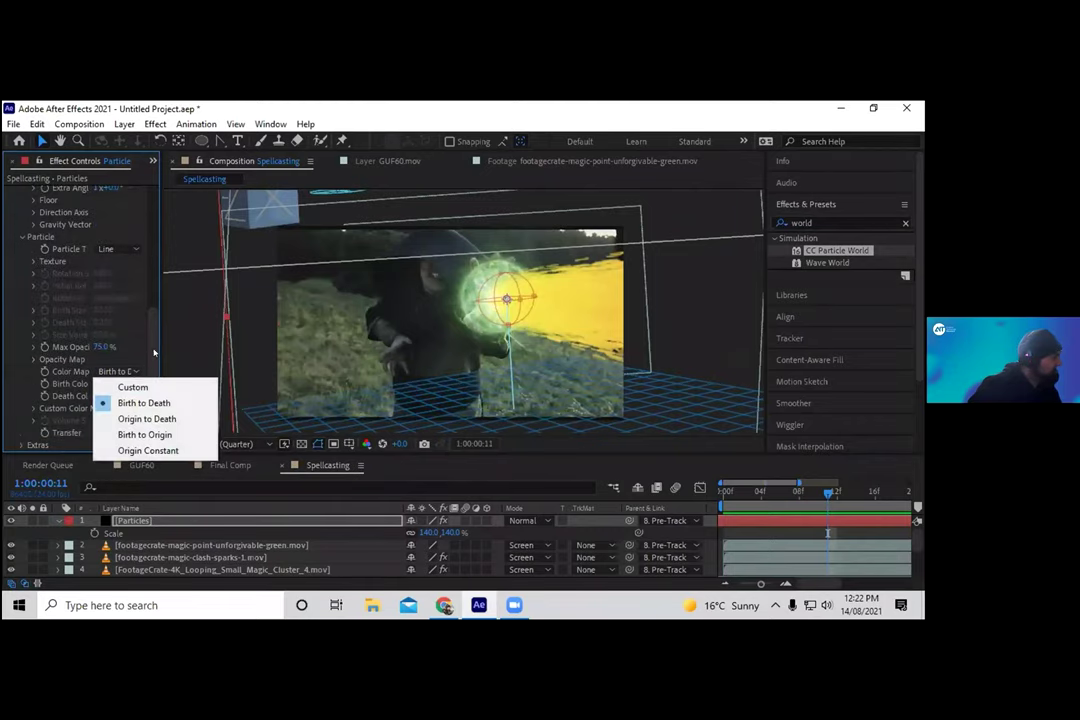
{"action": "left_click", "coordinate": [140, 402]}
{"action": "scroll", "coordinate": [102, 347], "scroll_direction": "up", "scroll_amount": 2}
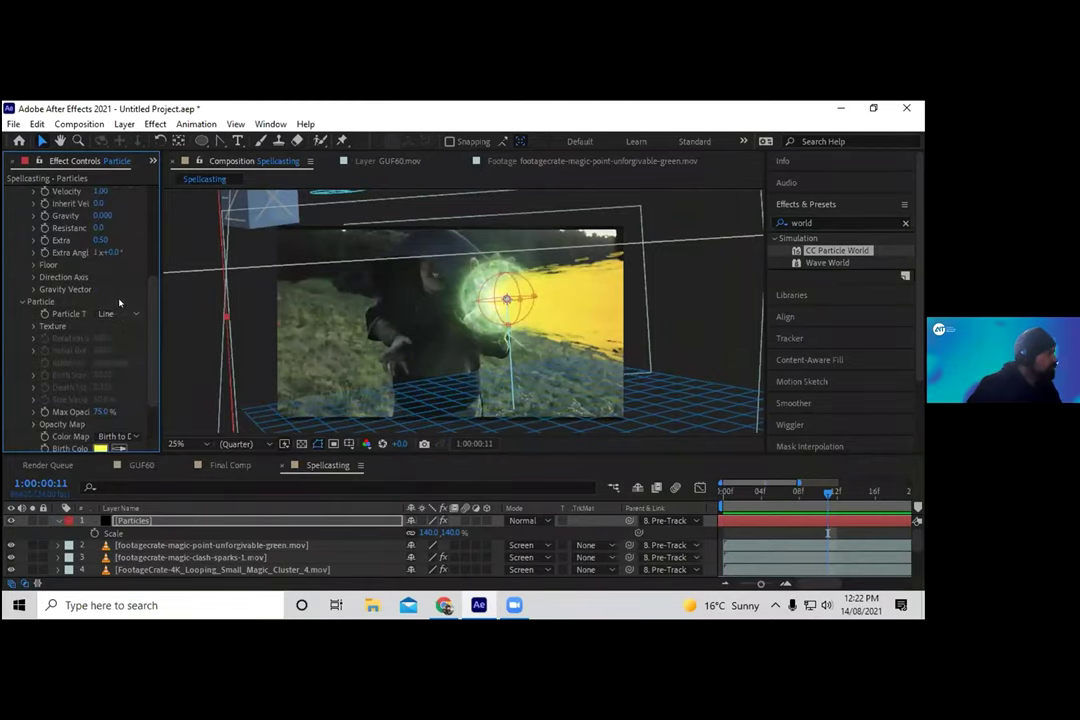
{"action": "left_click", "coordinate": [112, 313]}
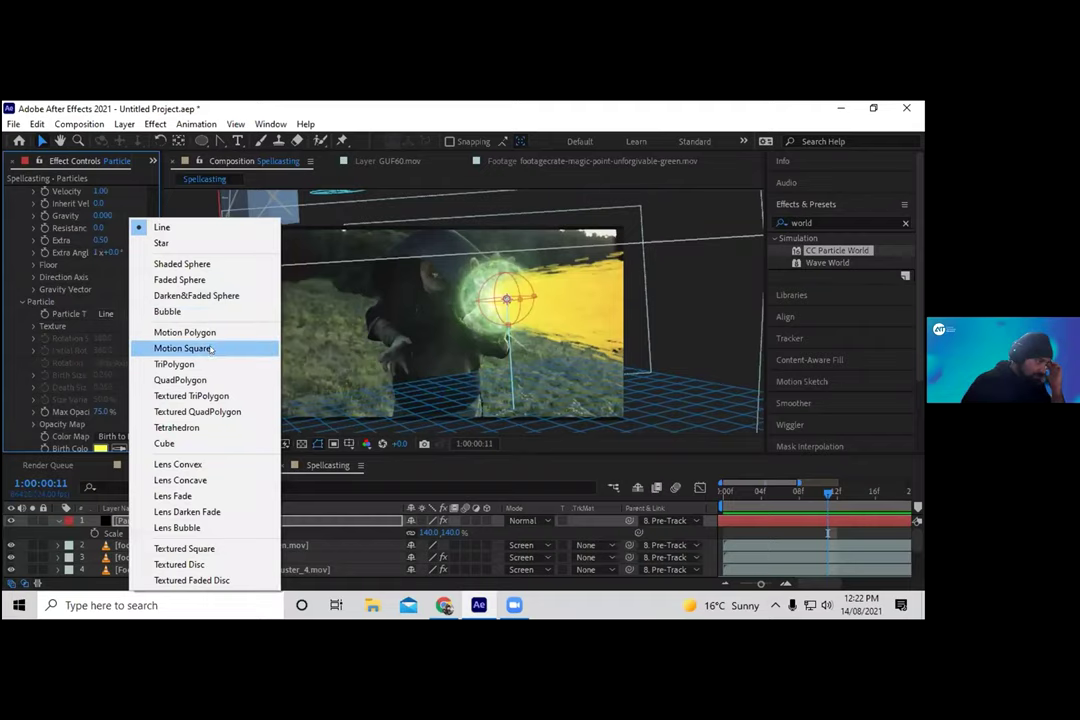
{"action": "left_click", "coordinate": [180, 280]}
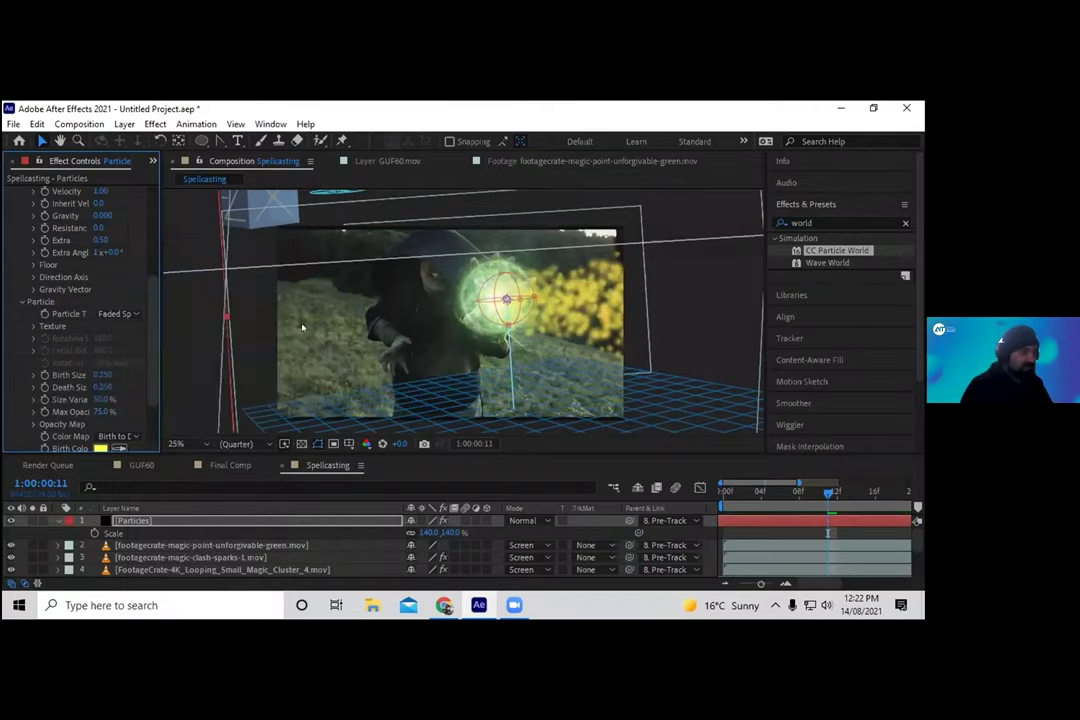
Try a particle Birth Rate of 30 with a Velocity of 3 and preview the stream.
{"action": "scroll", "coordinate": [97, 236], "scroll_direction": "up", "scroll_amount": 5}
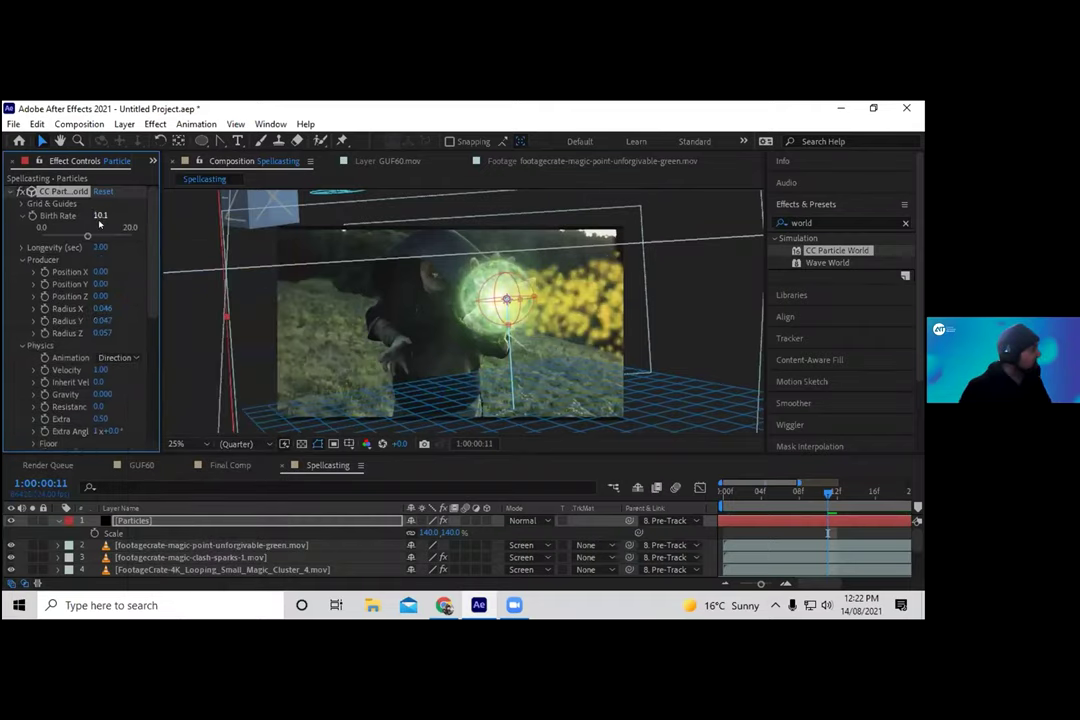
{"action": "left_click_drag", "start_coordinate": [87, 236], "coordinate": [134, 237]}
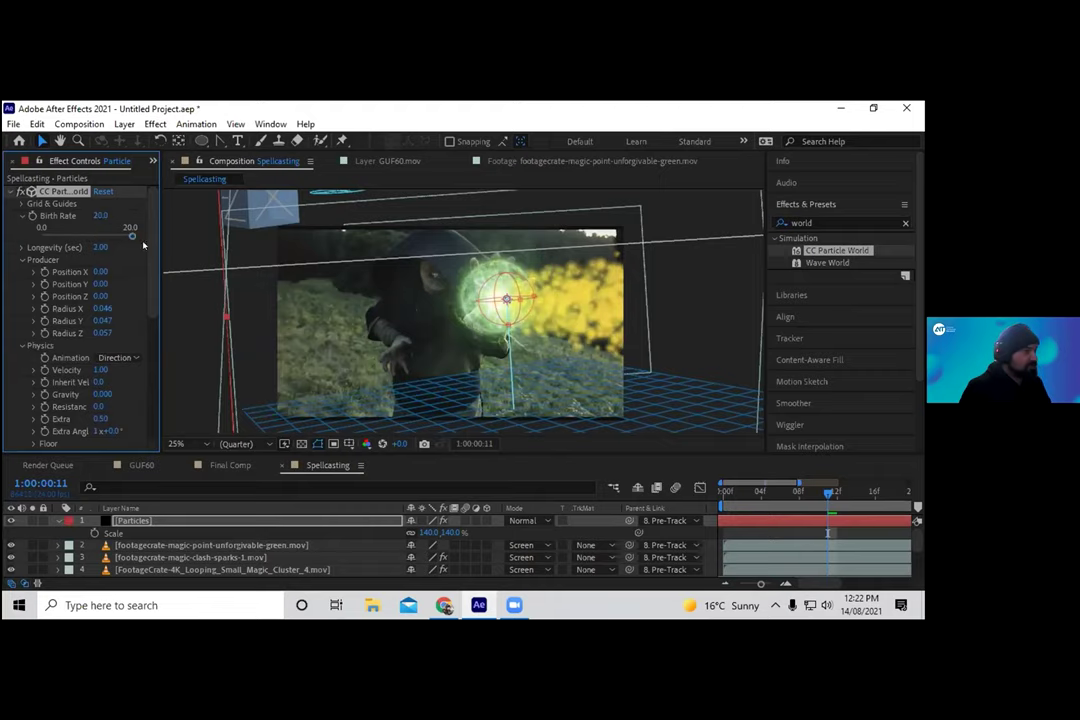
{"action": "left_click", "coordinate": [102, 216]}
{"action": "type", "text": "30"}
{"action": "key", "text": "Return"}
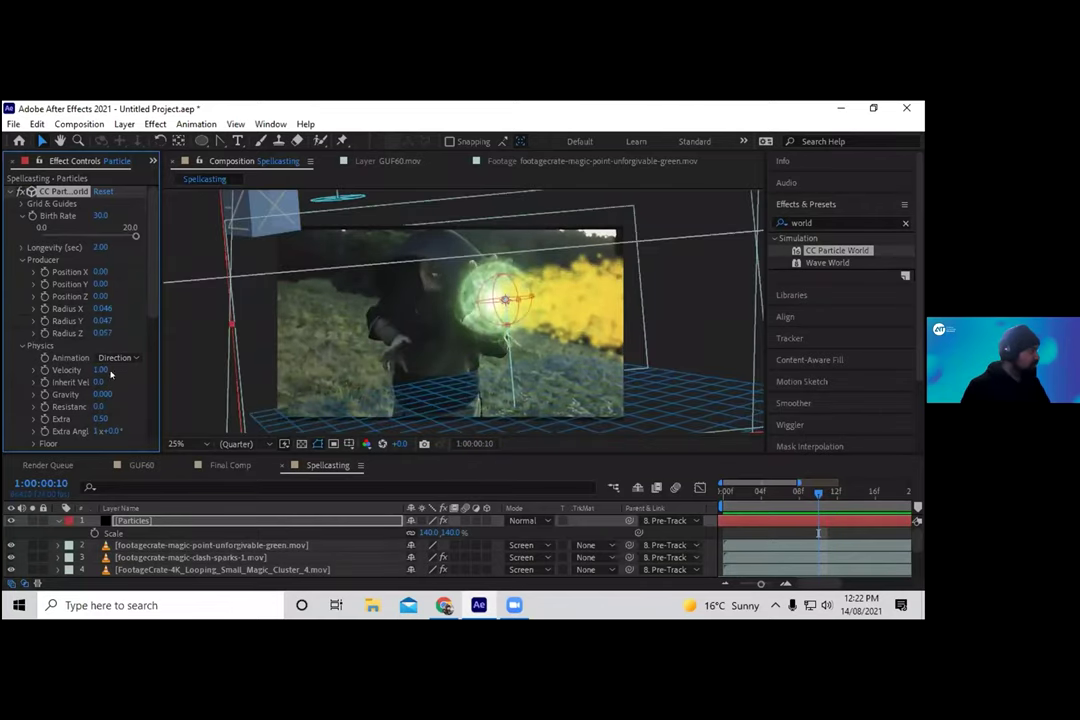
{"action": "type", "text": "3"}
{"action": "key", "text": "Return"}
{"action": "key", "text": "space"}
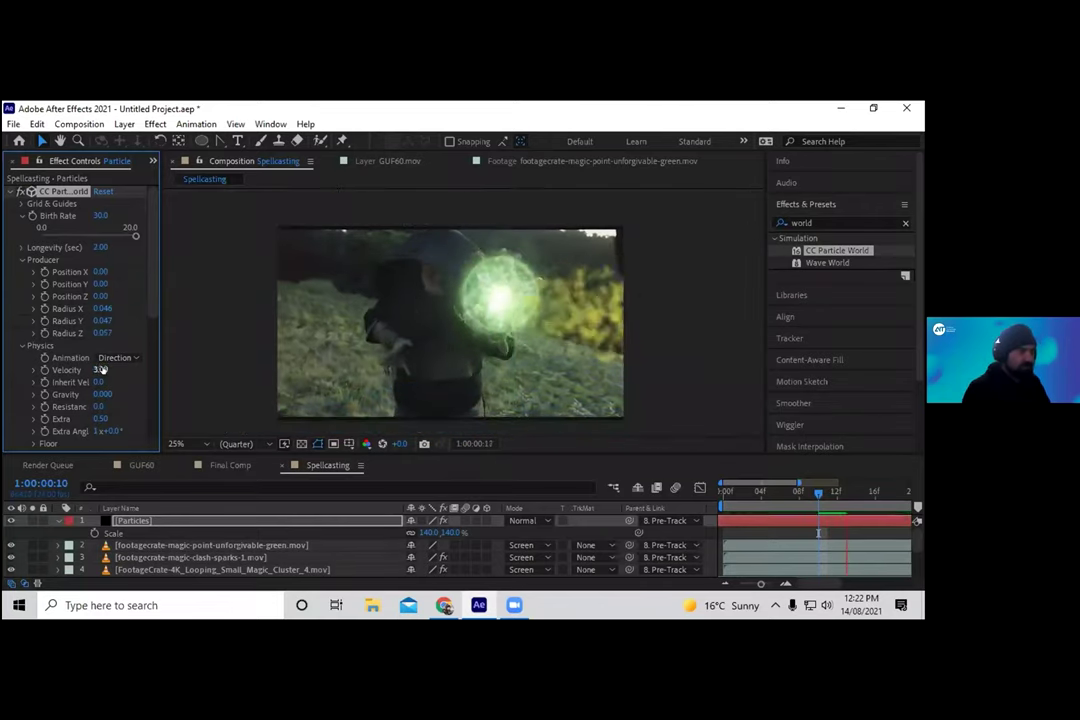
Set the particle Birth Rate to 60 and refine the Velocity to 1.6.
{"action": "left_click", "coordinate": [99, 370]}
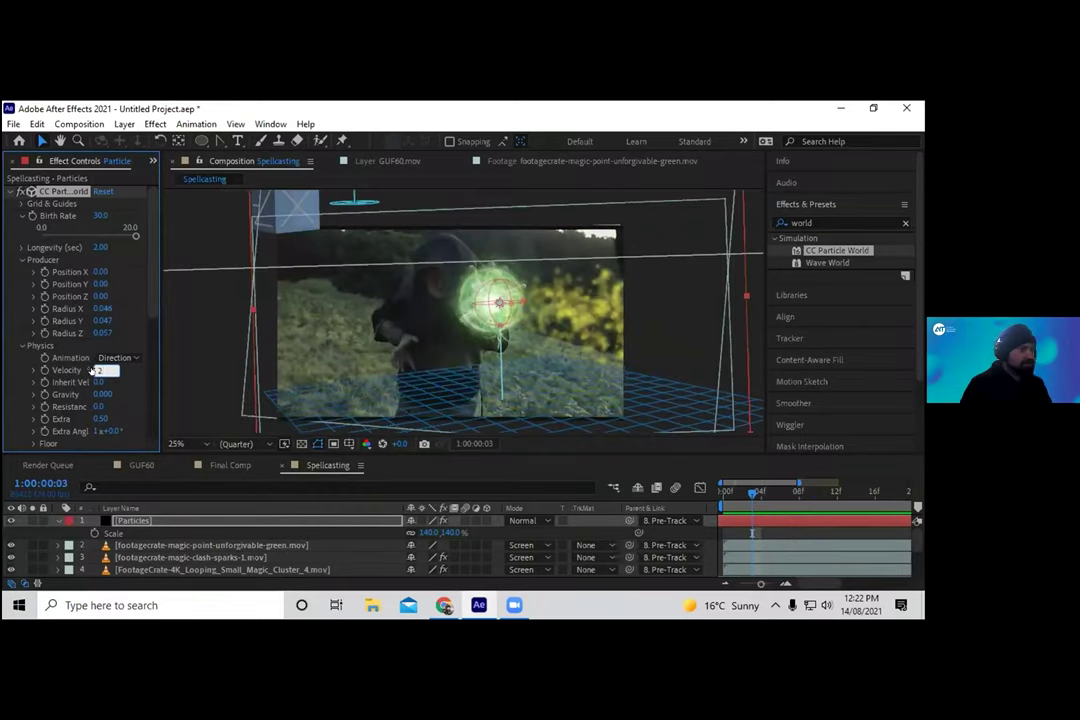
{"action": "type", "text": "2"}
{"action": "key", "text": "Return"}
{"action": "left_click", "coordinate": [100, 216]}
{"action": "type", "text": "60"}
{"action": "key", "text": "Return"}
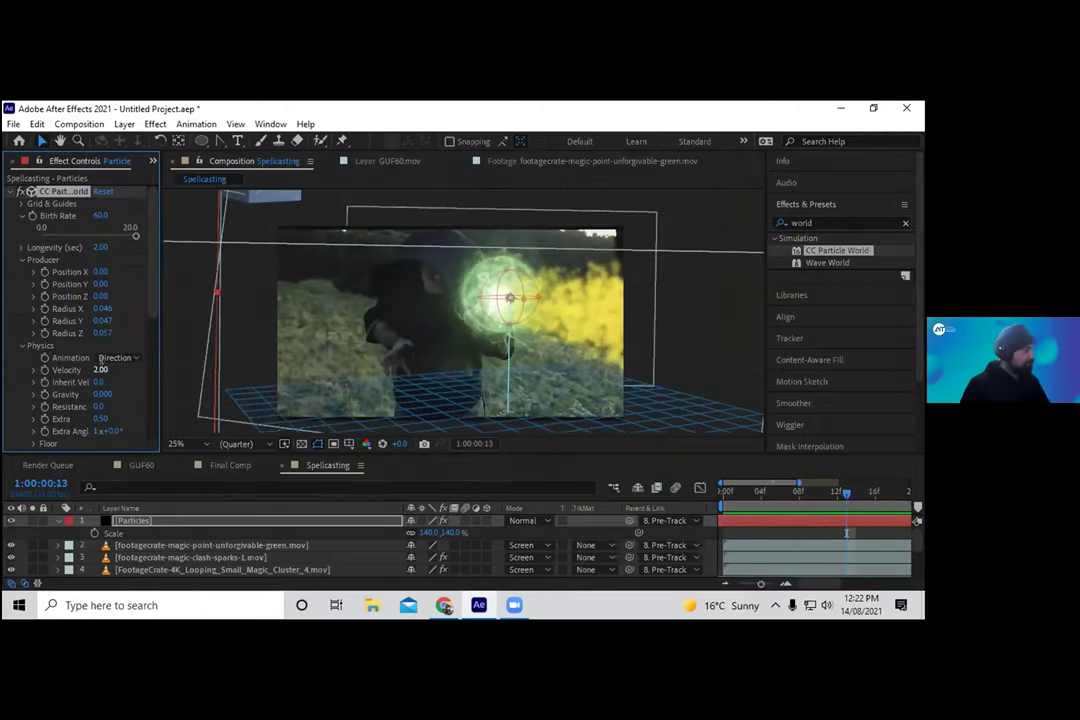
{"action": "left_click", "coordinate": [103, 370]}
{"action": "type", "text": "1.6"}
{"action": "key", "text": "Return"}
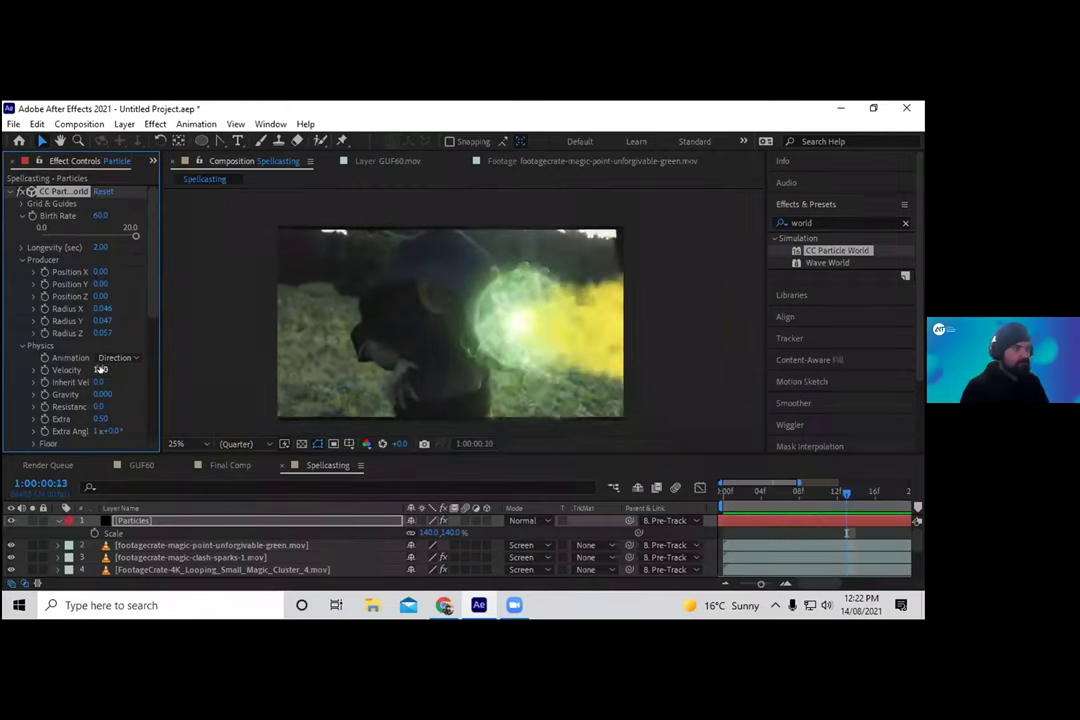
Clear the search term from the effects and presets list.
{"action": "left_click", "coordinate": [849, 222]}
{"action": "left_click", "coordinate": [815, 222]}
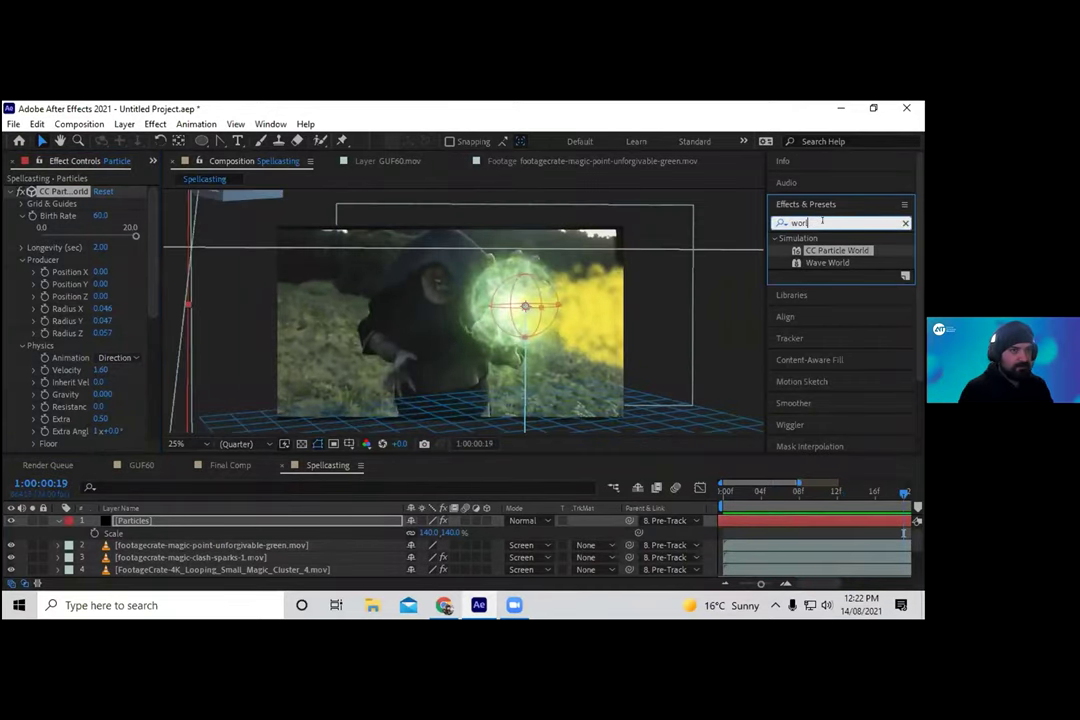
{"action": "key", "text": "BackSpace"}
{"action": "key", "text": "BackSpace"}
{"action": "key", "text": "BackSpace"}
{"action": "key", "text": "BackSpace"}
Set the particles' Birth Color to light green A5F465.
{"action": "scroll", "coordinate": [85, 320], "scroll_direction": "down", "scroll_amount": 5}
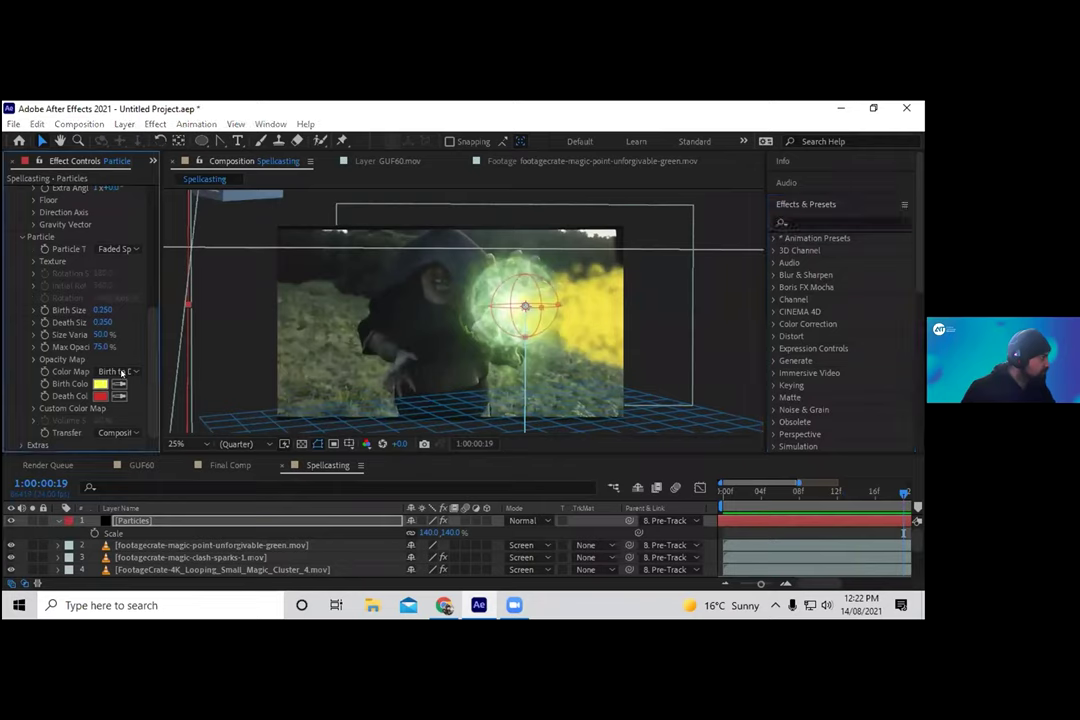
{"action": "left_click", "coordinate": [101, 384]}
{"action": "left_click", "coordinate": [364, 524]}
{"action": "mouse_move", "coordinate": [312, 484]}
{"action": "left_mouse_down"}
{"action": "mouse_move", "coordinate": [304, 477]}
{"action": "mouse_move", "coordinate": [332, 391]}
{"action": "left_mouse_up"}
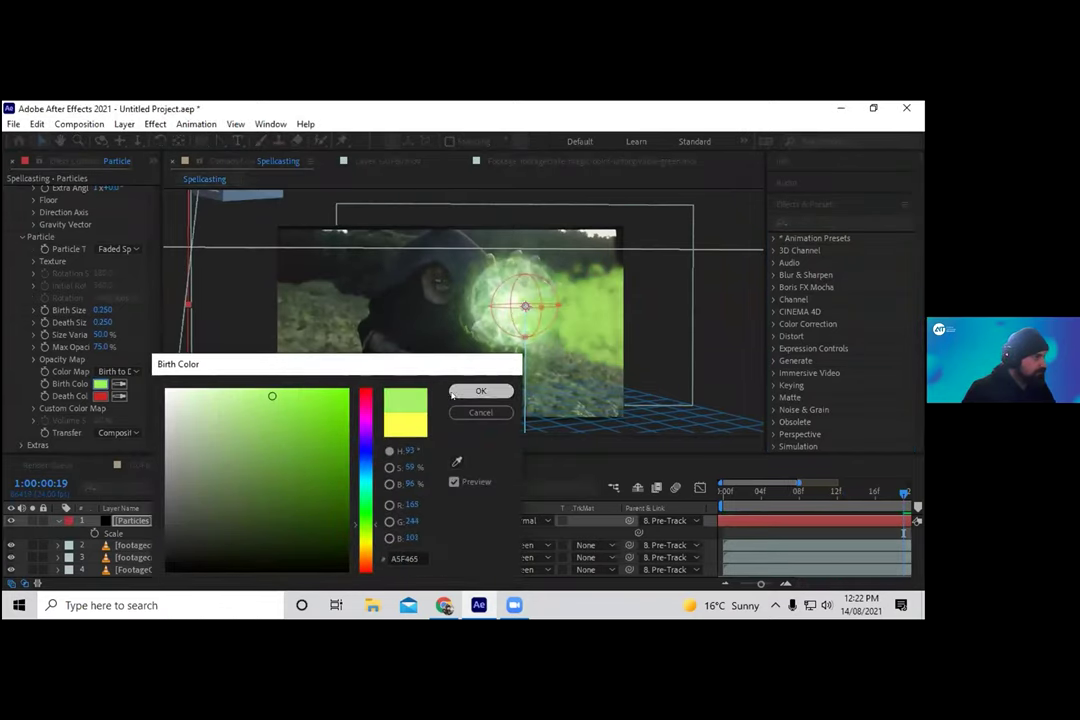
{"action": "left_click", "coordinate": [480, 391]}
Set the particles' Death Color to white, nudge the Particles layer toward the orb's centre, and preview the stream.
{"action": "left_click", "coordinate": [99, 396]}
{"action": "left_click", "coordinate": [365, 519]}
{"action": "mouse_move", "coordinate": [311, 427]}
{"action": "left_mouse_down"}
{"action": "mouse_move", "coordinate": [219, 424]}
{"action": "mouse_move", "coordinate": [166, 389]}
{"action": "left_mouse_up"}
{"action": "left_click", "coordinate": [472, 392]}
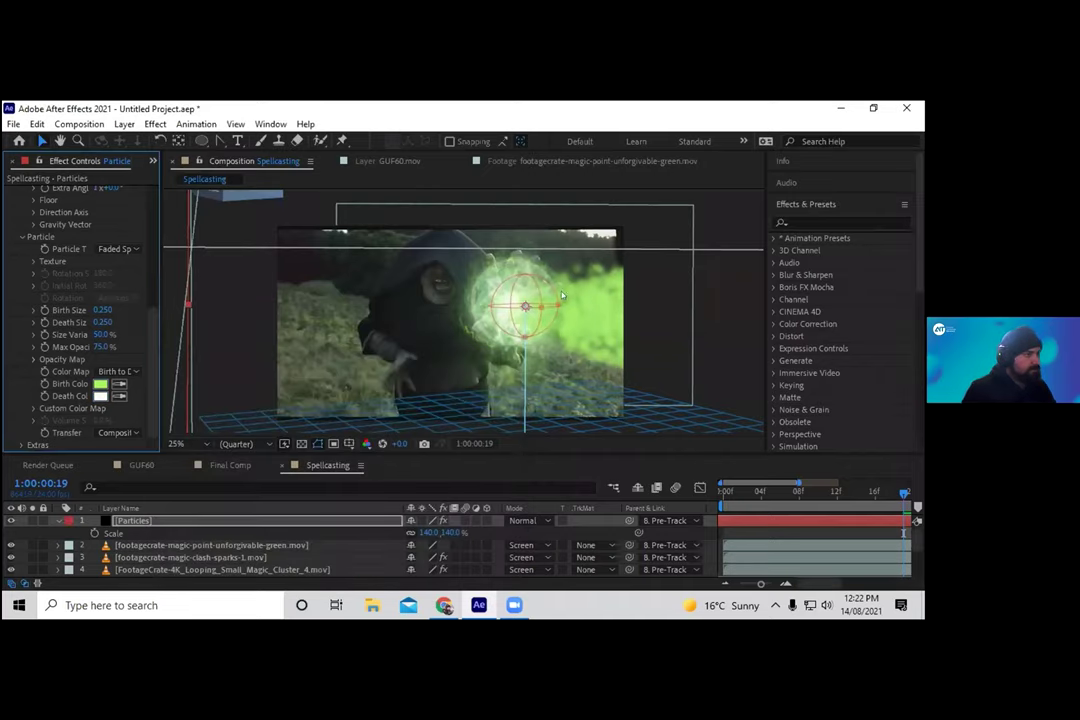
{"action": "left_click_drag", "start_coordinate": [525, 306], "coordinate": [521, 302]}
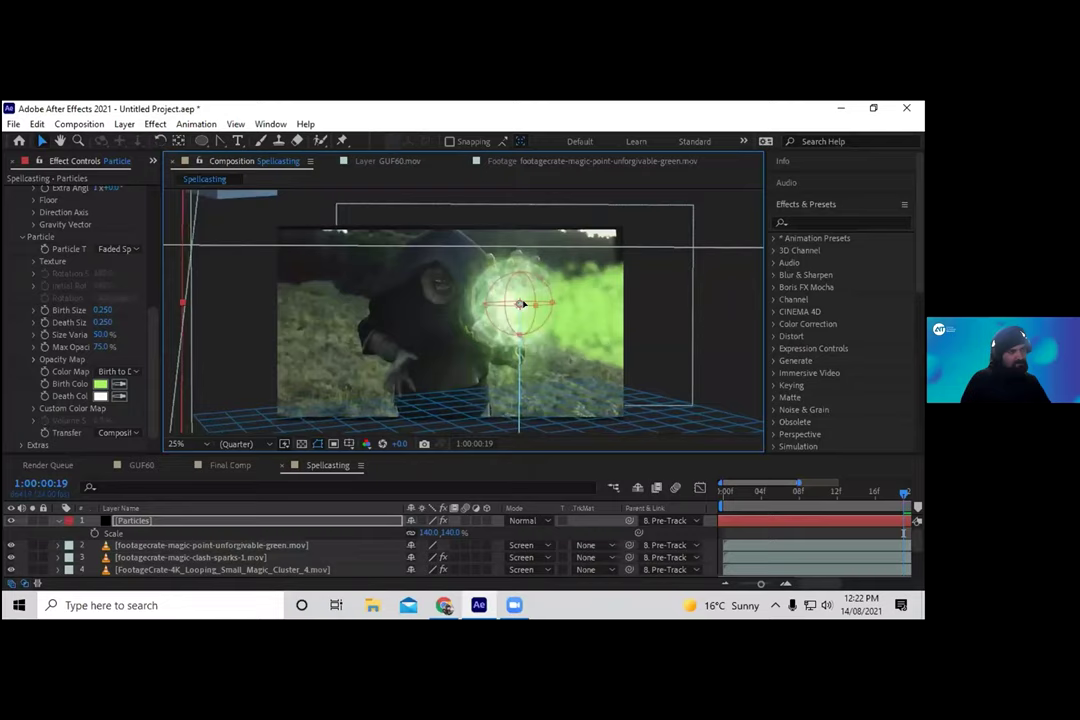
{"action": "key", "text": "space"}
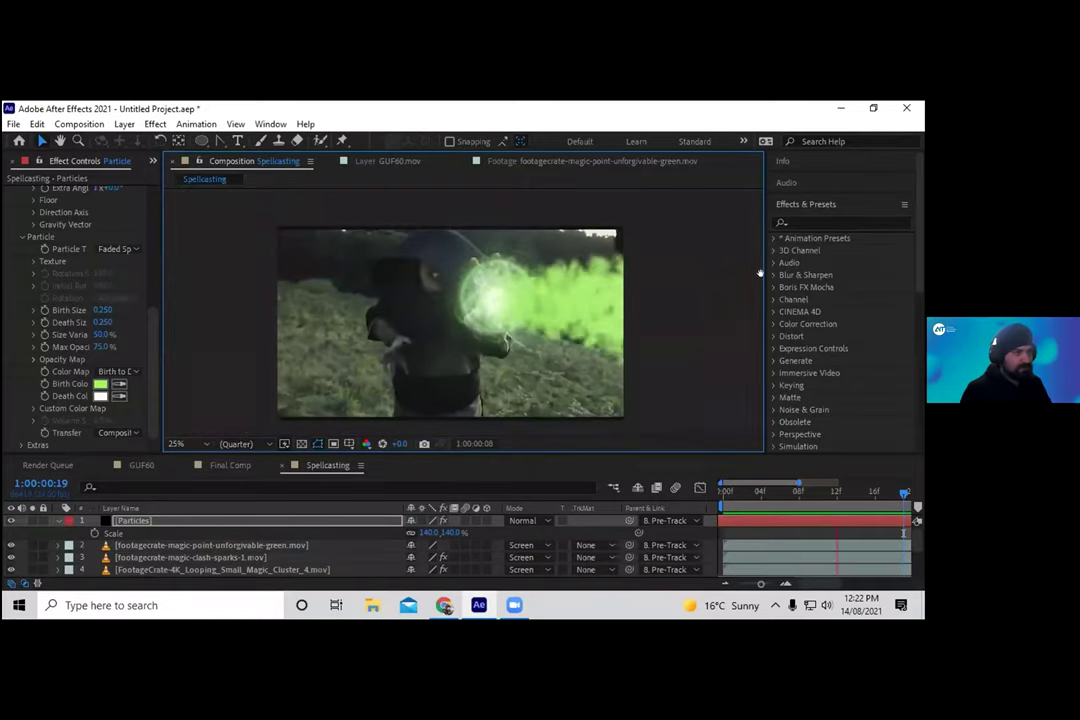
Search the effects for "turb" and apply Turbulent Displace to the Particles layer.
{"action": "left_click", "coordinate": [789, 221]}
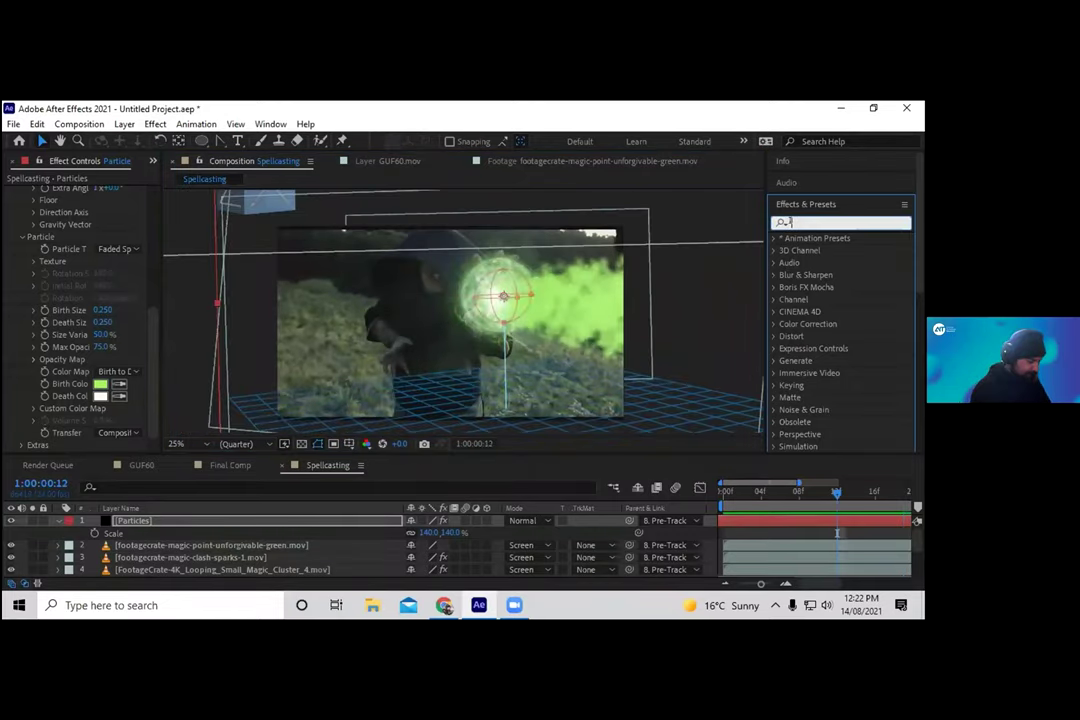
{"action": "type", "text": "turb"}
{"action": "left_click_drag", "start_coordinate": [144, 420], "coordinate": [130, 424]}
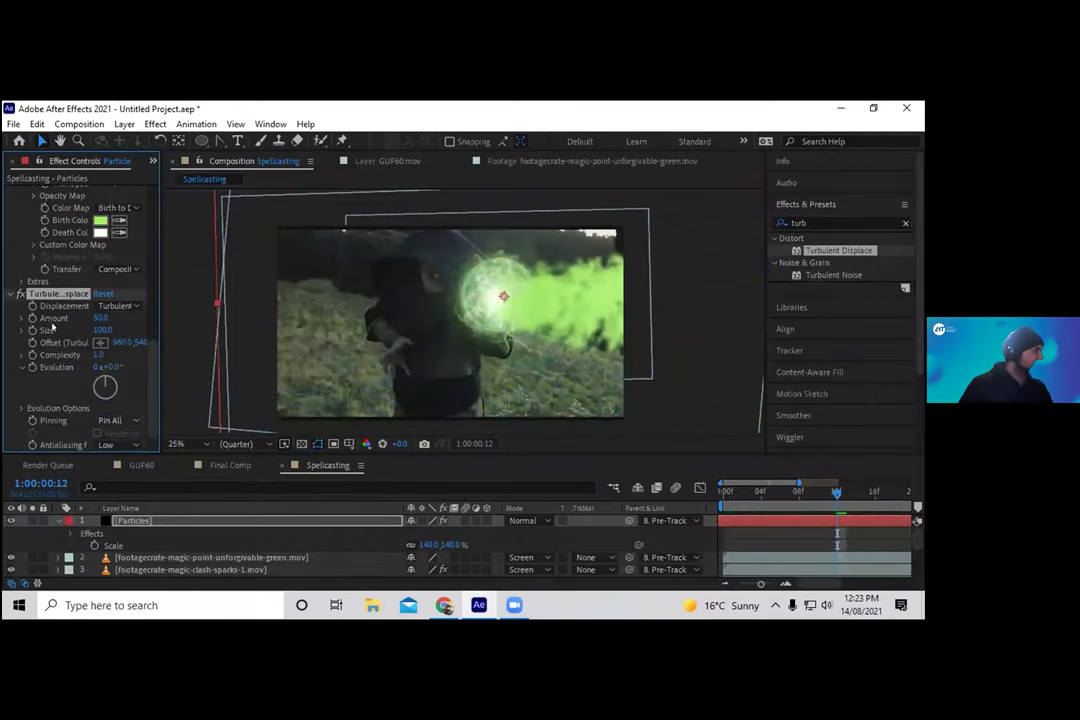
{"action": "left_click", "coordinate": [95, 305]}
{"action": "left_click", "coordinate": [64, 292]}
{"action": "scroll", "coordinate": [80, 400], "scroll_direction": "up", "scroll_amount": 5}
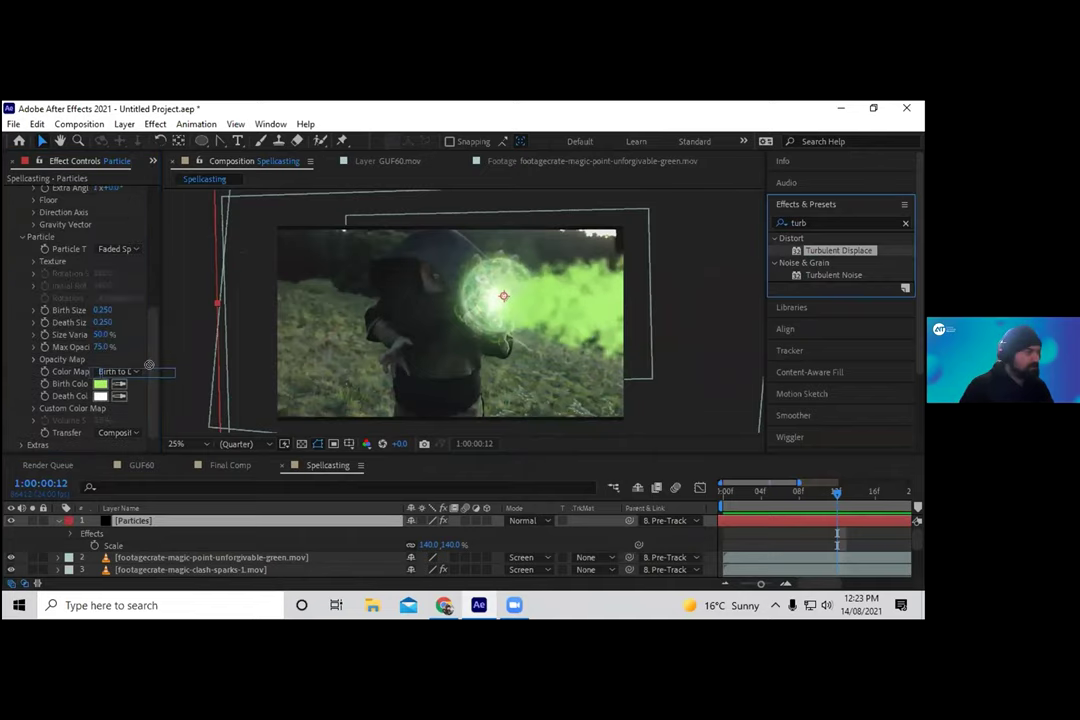
Set Turbulent Displace Amount to 264, Size to 6 and Complexity to 2.4, and preview the particle stream.
{"action": "scroll", "coordinate": [78, 427], "scroll_direction": "down", "scroll_amount": 5}
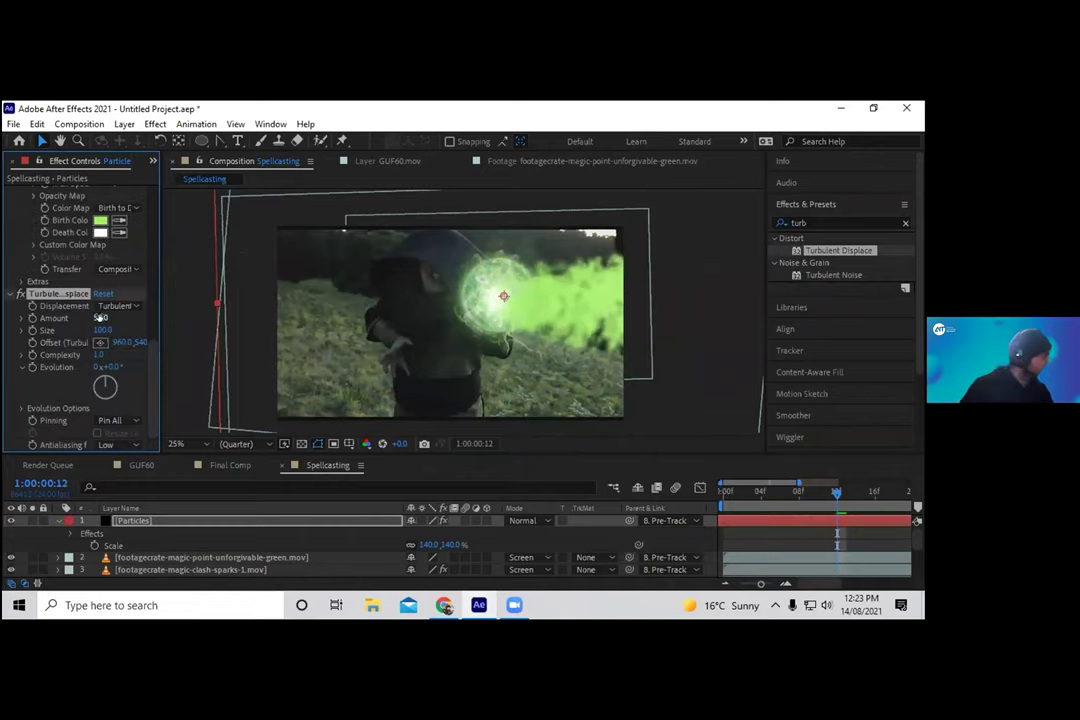
{"action": "left_click_drag", "start_coordinate": [100, 317], "coordinate": [5, 325]}
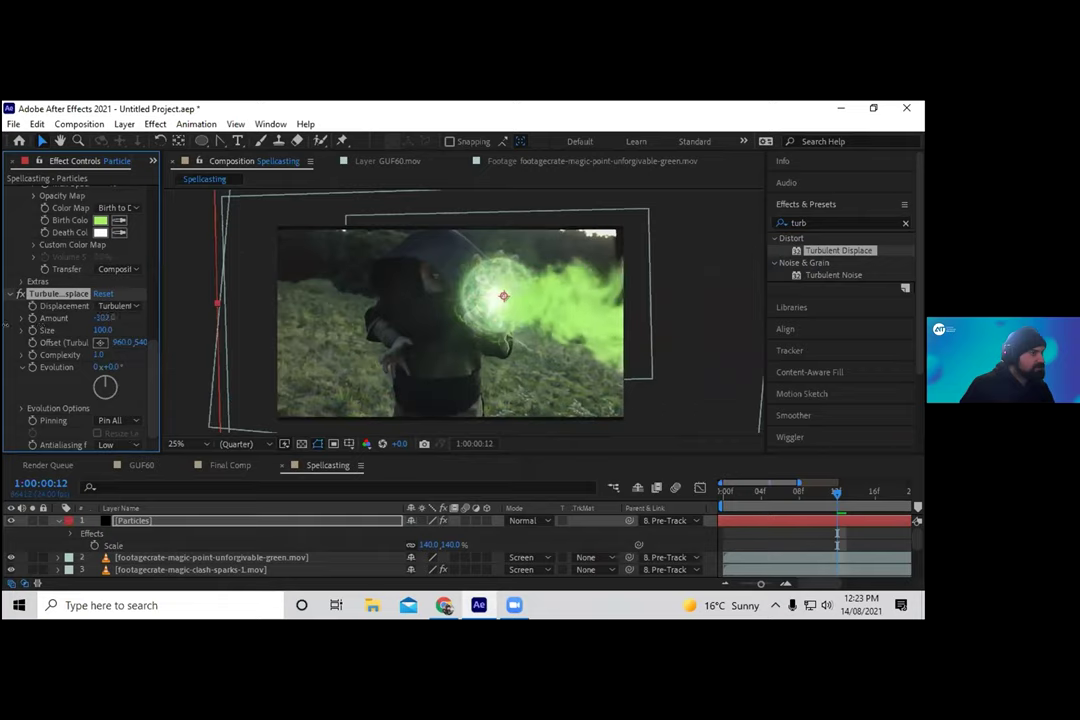
{"action": "left_click_drag", "start_coordinate": [98, 318], "coordinate": [184, 327]}
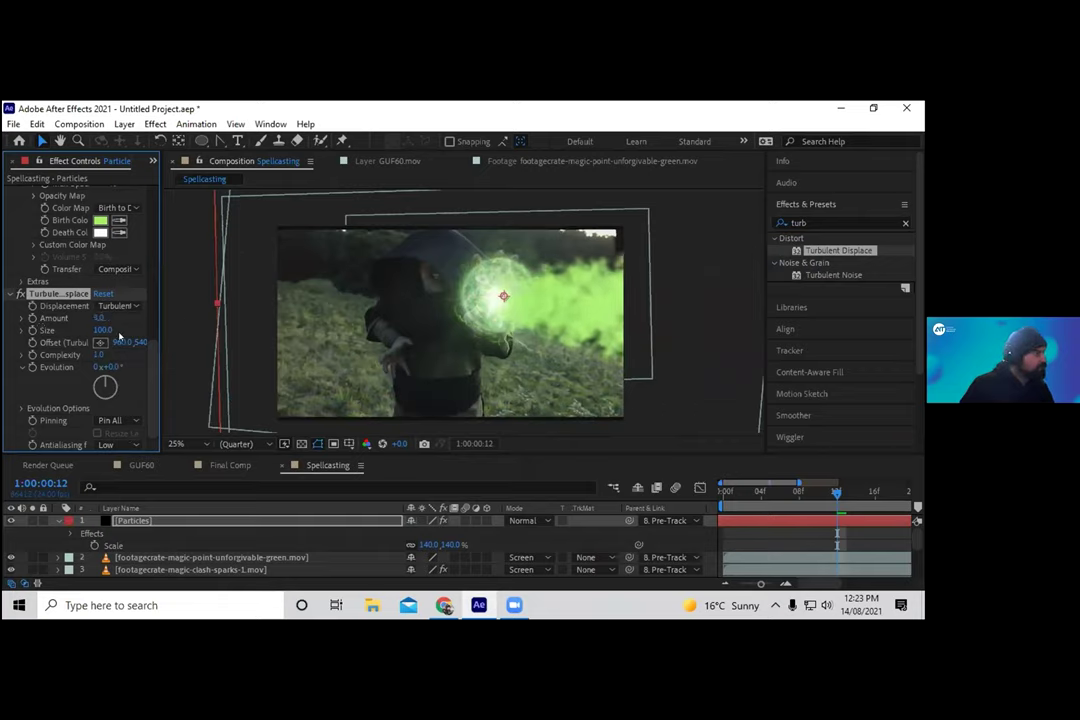
{"action": "left_click_drag", "start_coordinate": [100, 317], "coordinate": [250, 349]}
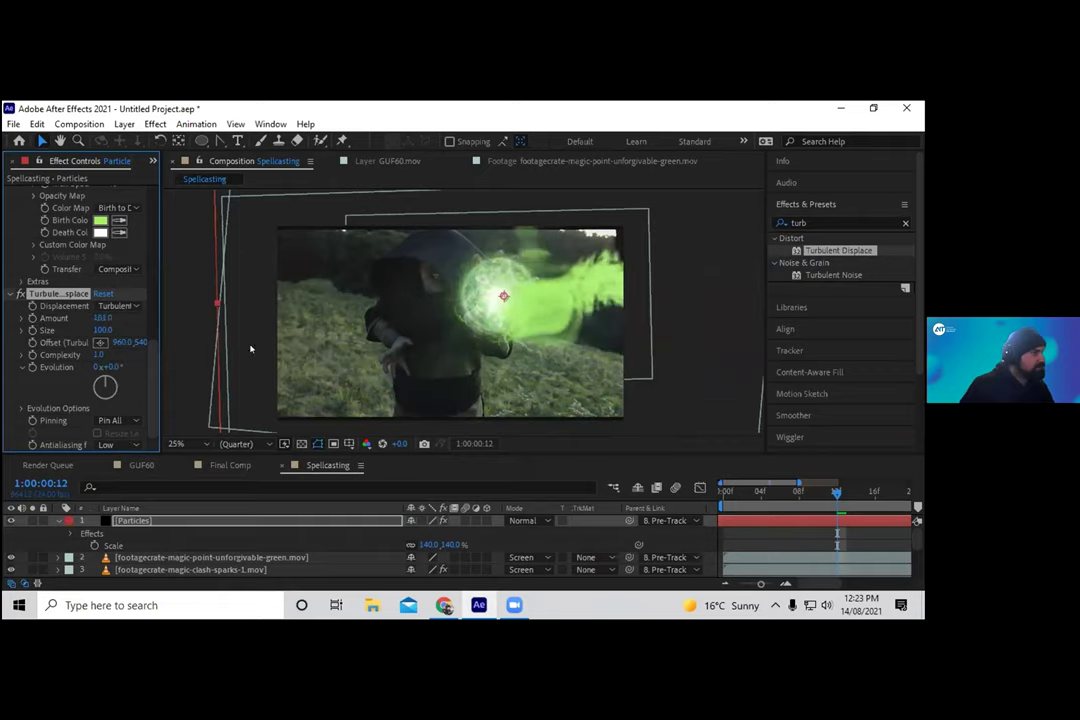
{"action": "left_click_drag", "start_coordinate": [102, 330], "coordinate": [17, 333]}
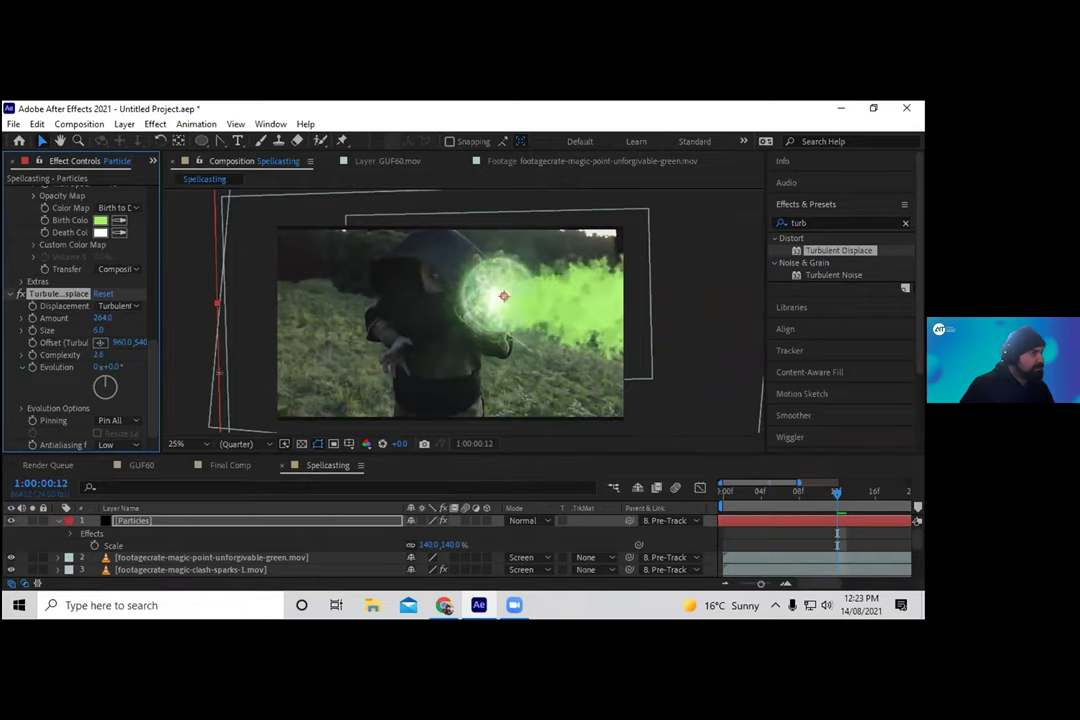
{"action": "key", "text": "space"}
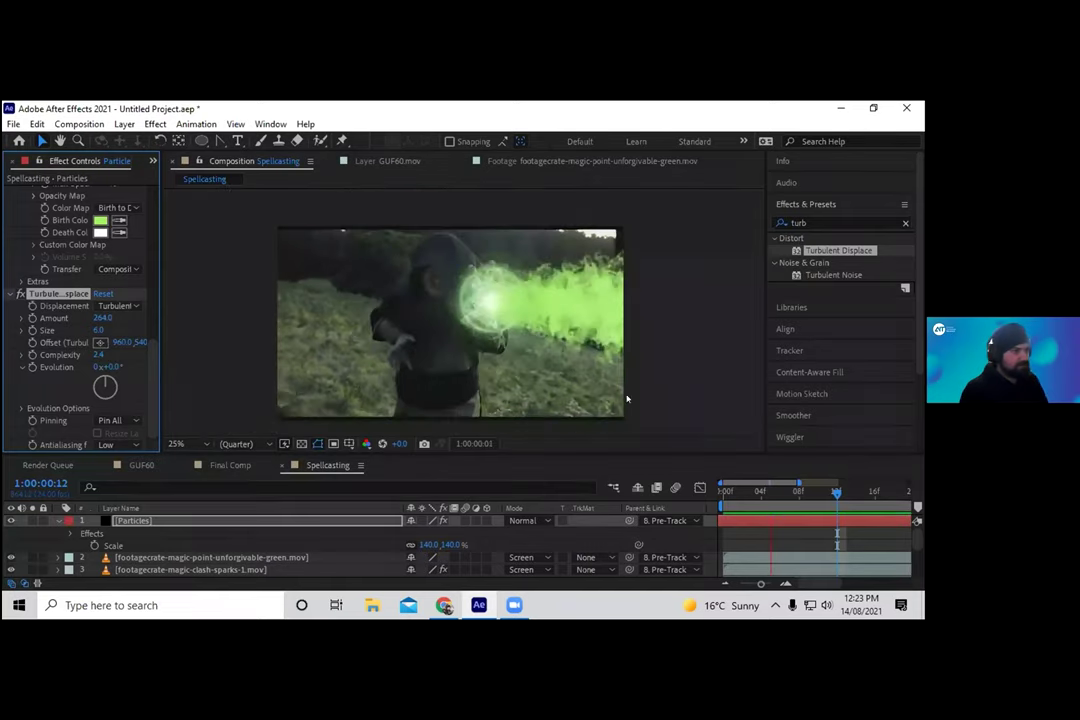
Try the Add blending mode on the Particles layer and preview the stream.
{"action": "key", "text": "space"}
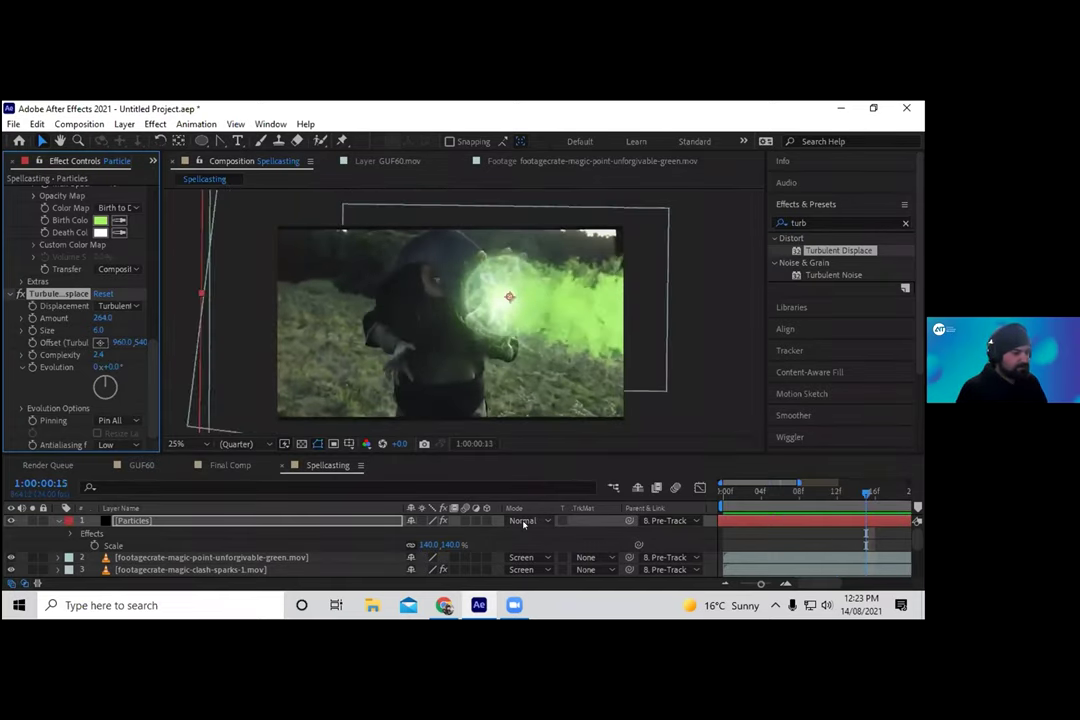
{"action": "left_click", "coordinate": [522, 520]}
{"action": "left_click", "coordinate": [564, 301]}
{"action": "key", "text": "space"}
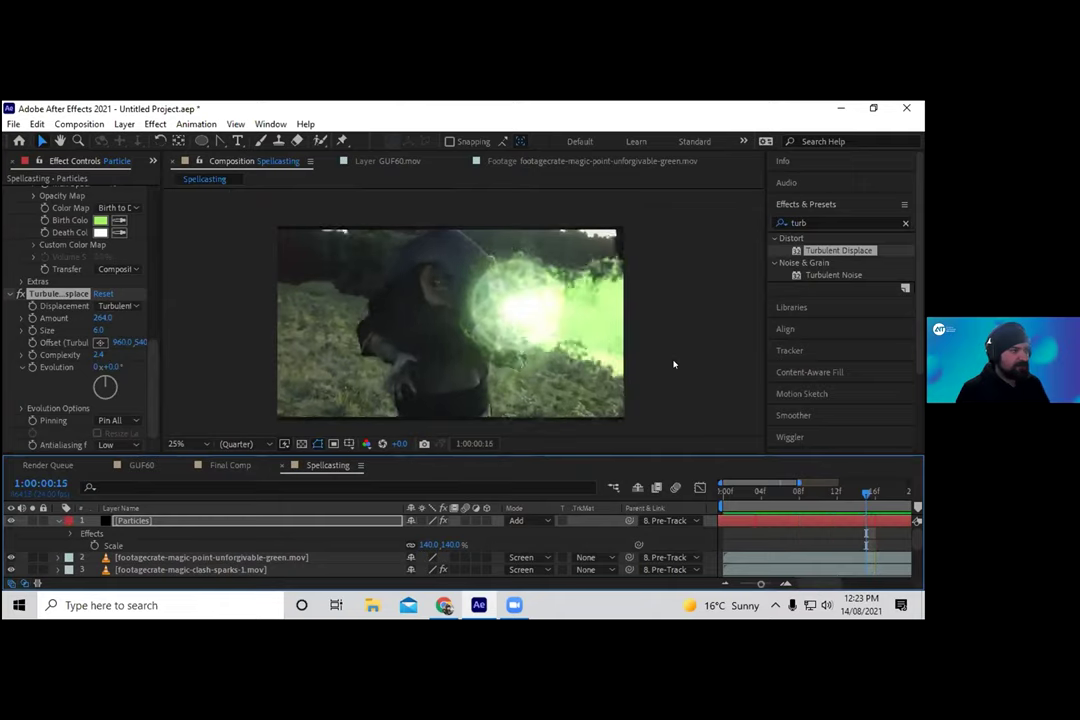
{"action": "key", "text": "space"}
Set the Particles layer's blending mode to Screen and preview the stream.
{"action": "left_click", "coordinate": [522, 520]}
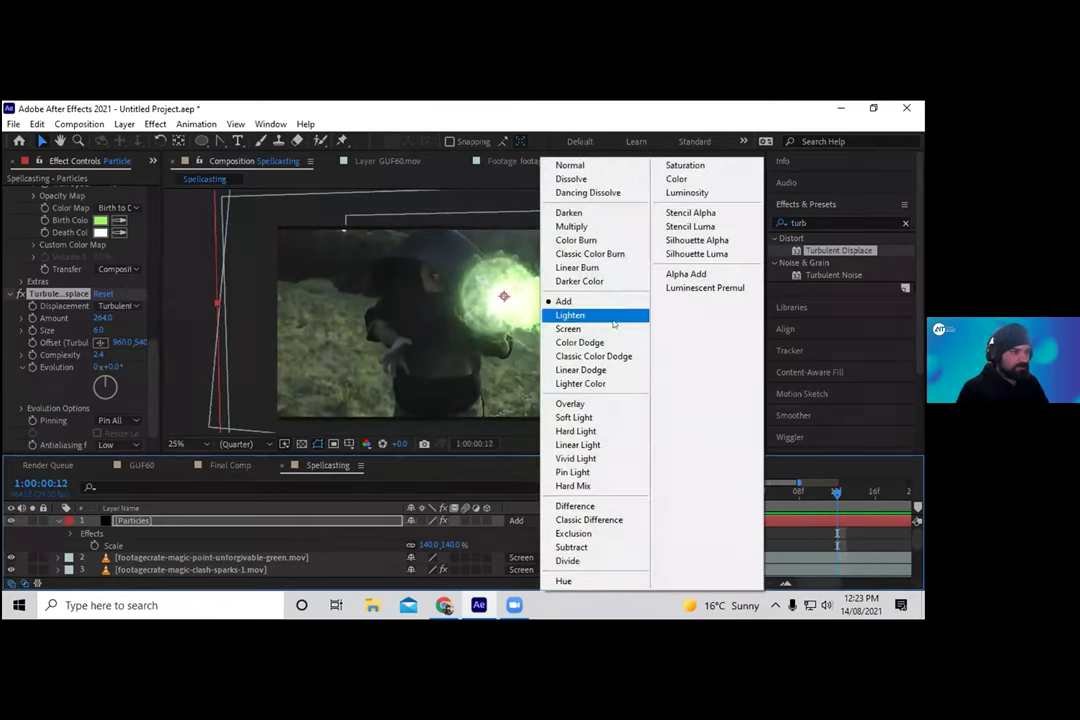
{"action": "left_click", "coordinate": [614, 327]}
{"action": "key", "text": "space"}
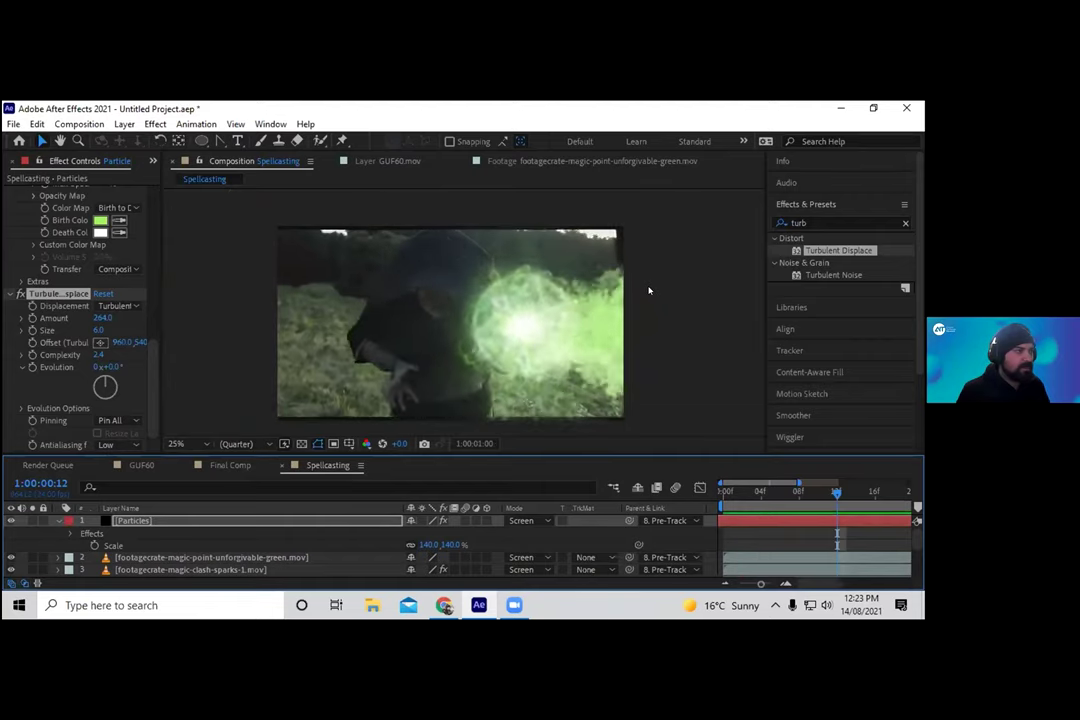
{"action": "key", "text": "space"}
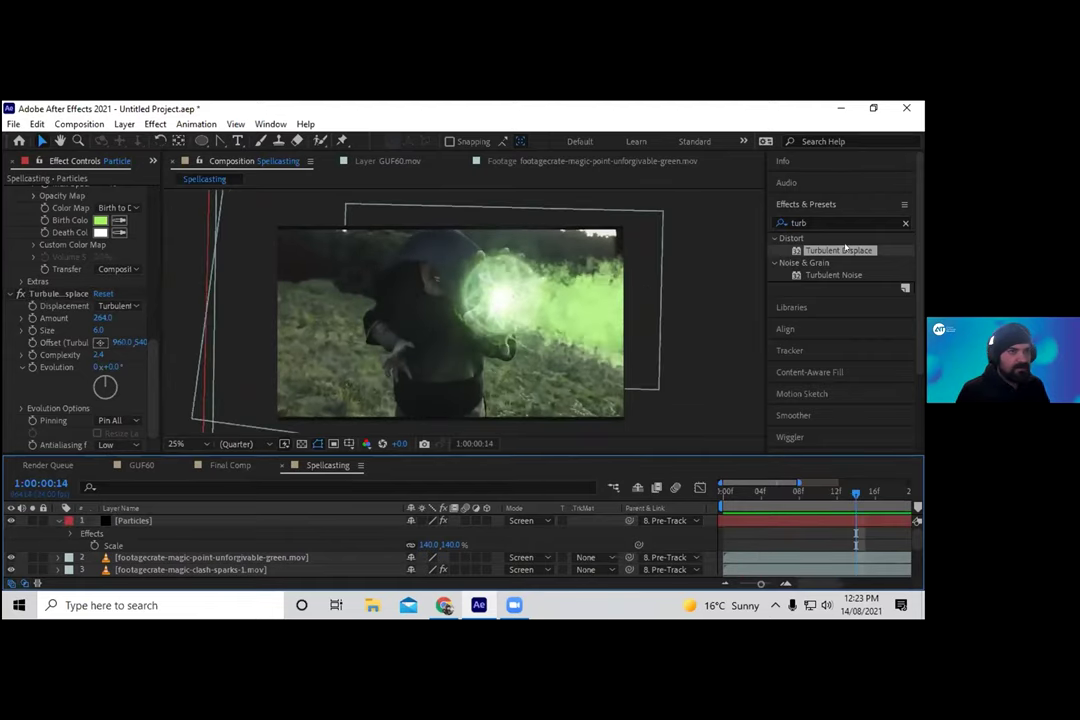
Clear the effects search, look over the Final Comp and GUF60 compositions, and return to the Spellcasting composition.
{"action": "left_click", "coordinate": [851, 222]}
{"action": "key", "text": "BackSpace"}
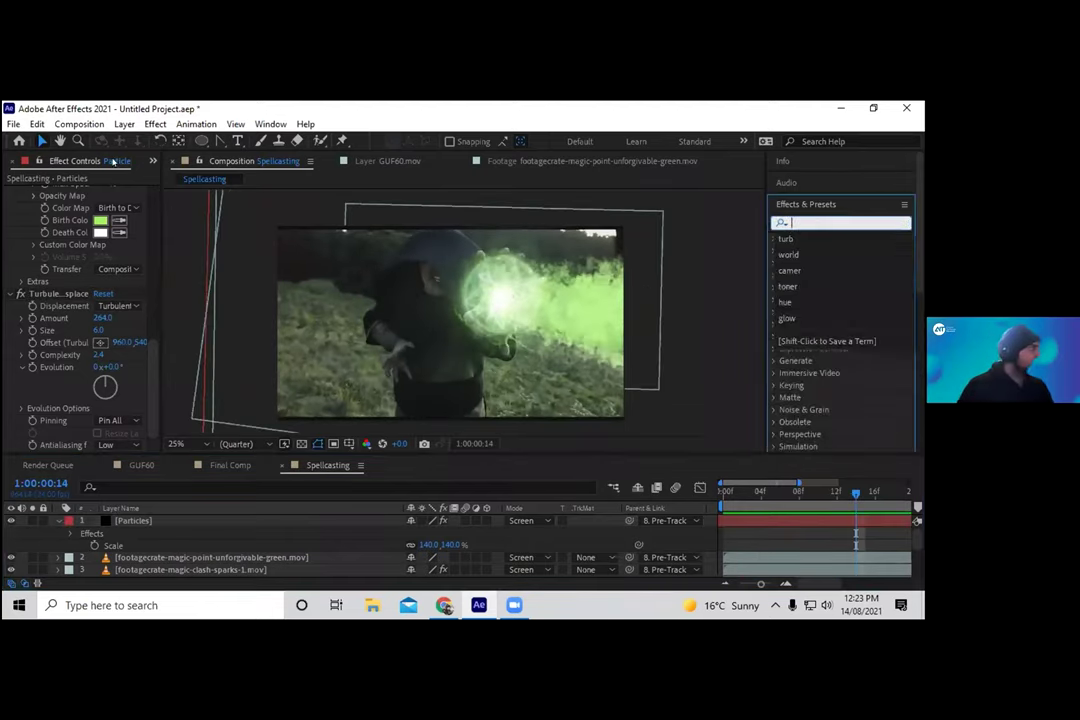
{"action": "left_click", "coordinate": [150, 161]}
{"action": "left_click", "coordinate": [160, 177]}
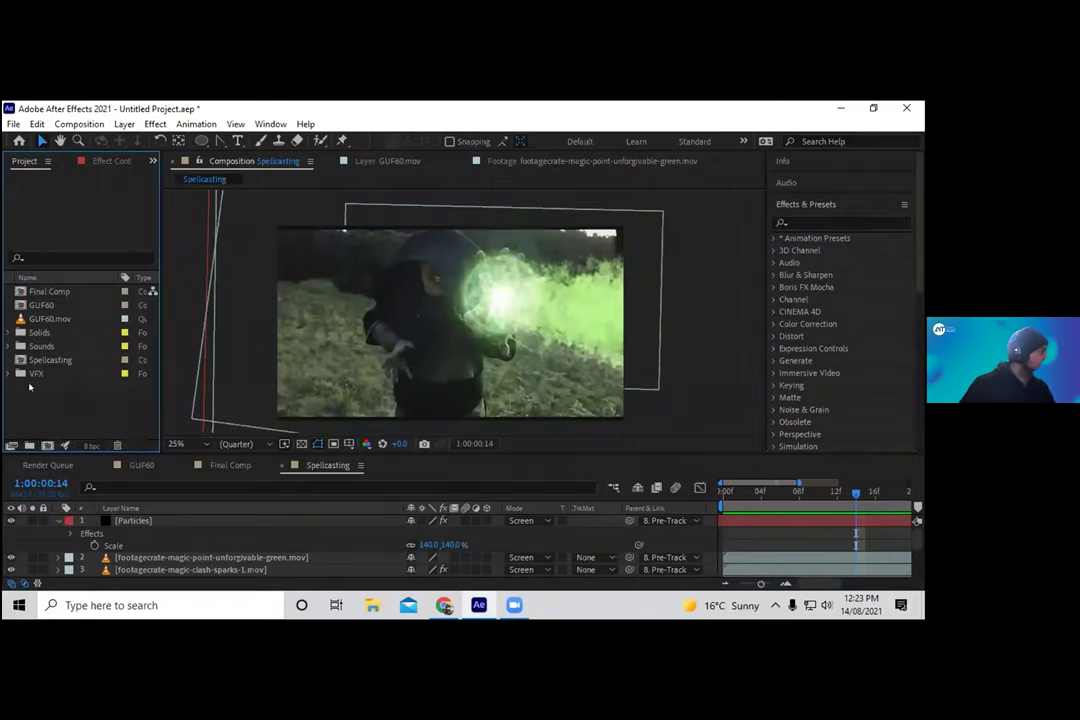
{"action": "left_click", "coordinate": [50, 361]}
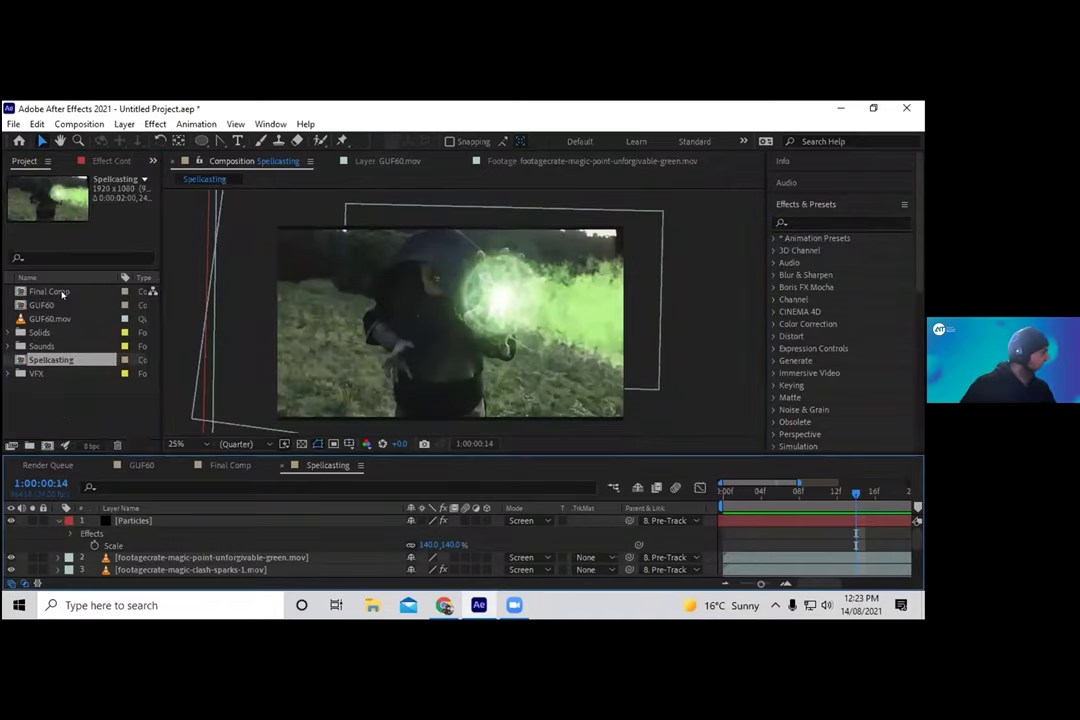
{"action": "left_click", "coordinate": [214, 466]}
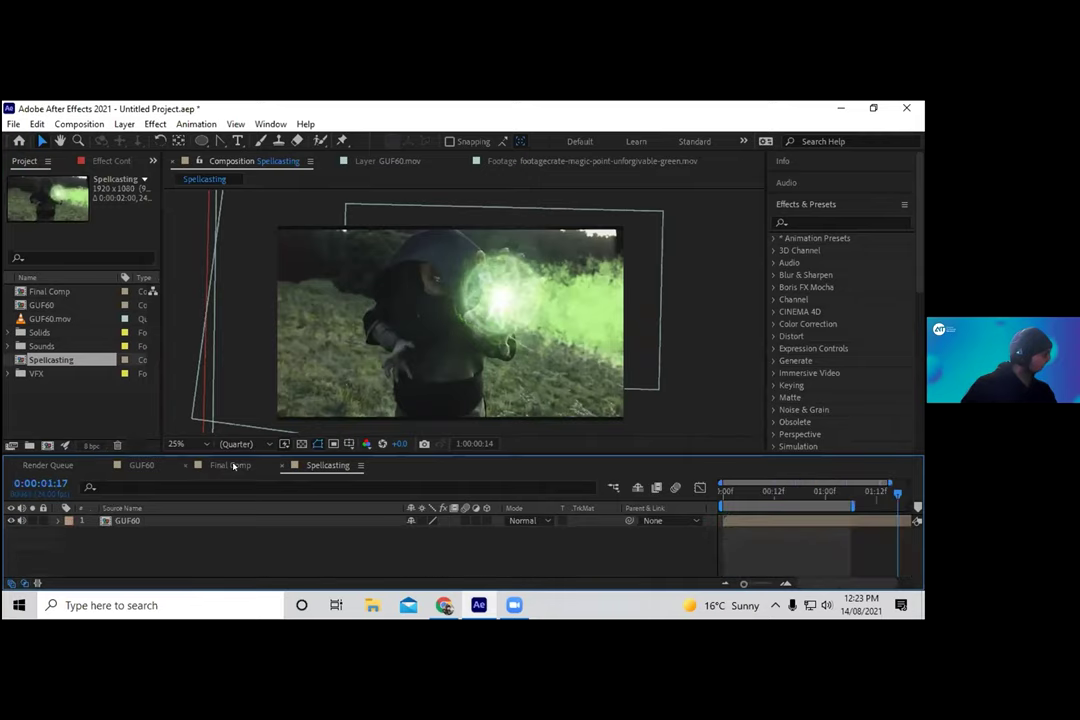
{"action": "left_click", "coordinate": [143, 466]}
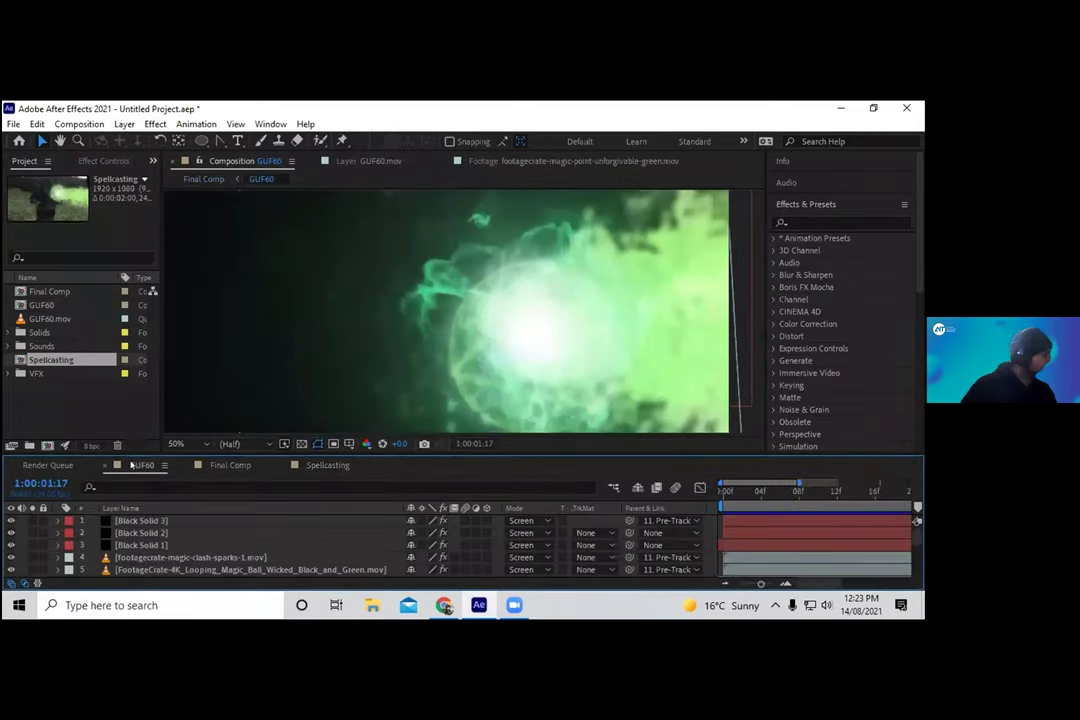
{"action": "left_click", "coordinate": [339, 465]}
{"action": "left_click", "coordinate": [63, 406]}
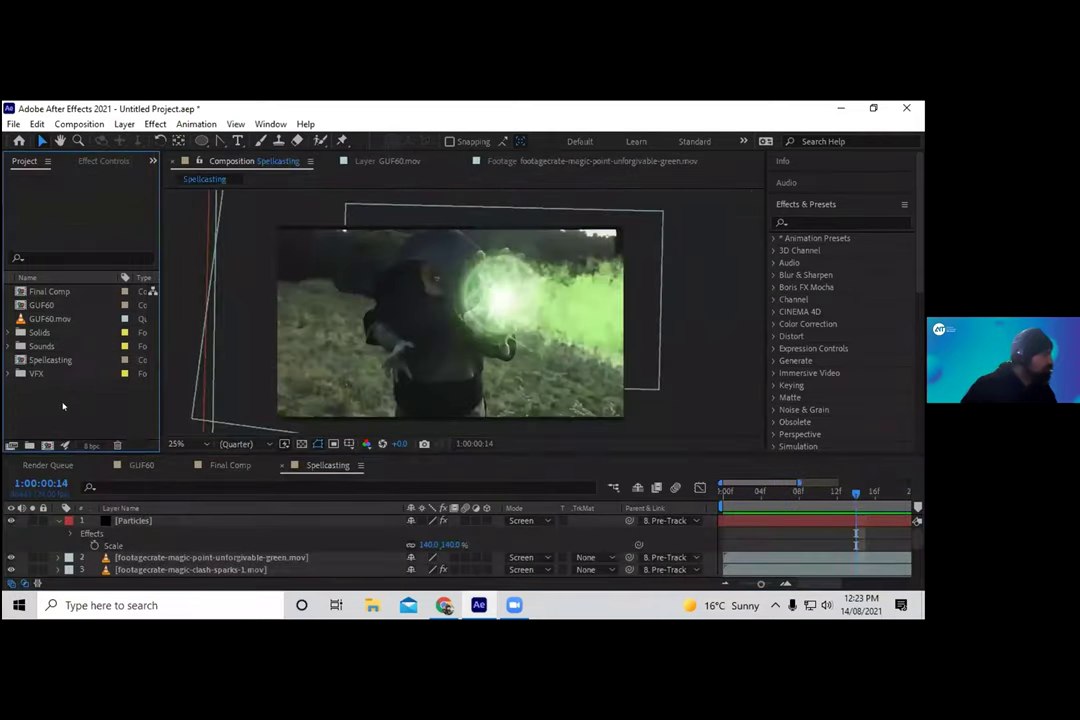
Create a new black solid layer above Particles in the Spellcasting composition.
{"action": "right_click", "coordinate": [39, 530]}
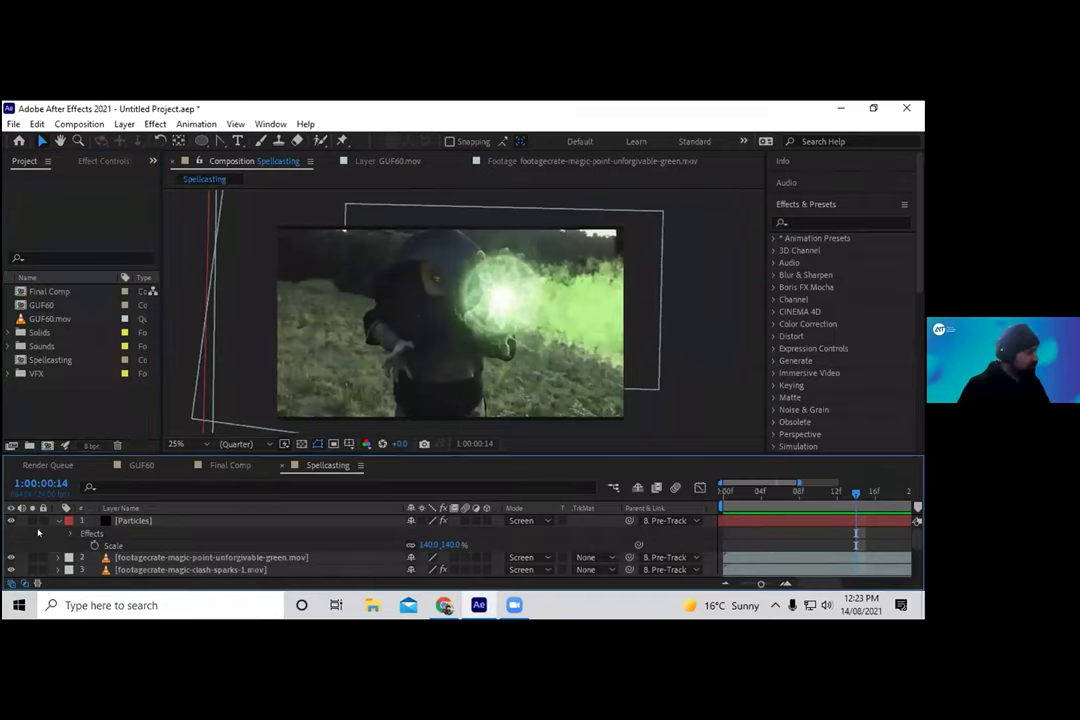
{"action": "mouse_move", "coordinate": [113, 377]}
{"action": "left_click", "coordinate": [306, 415]}
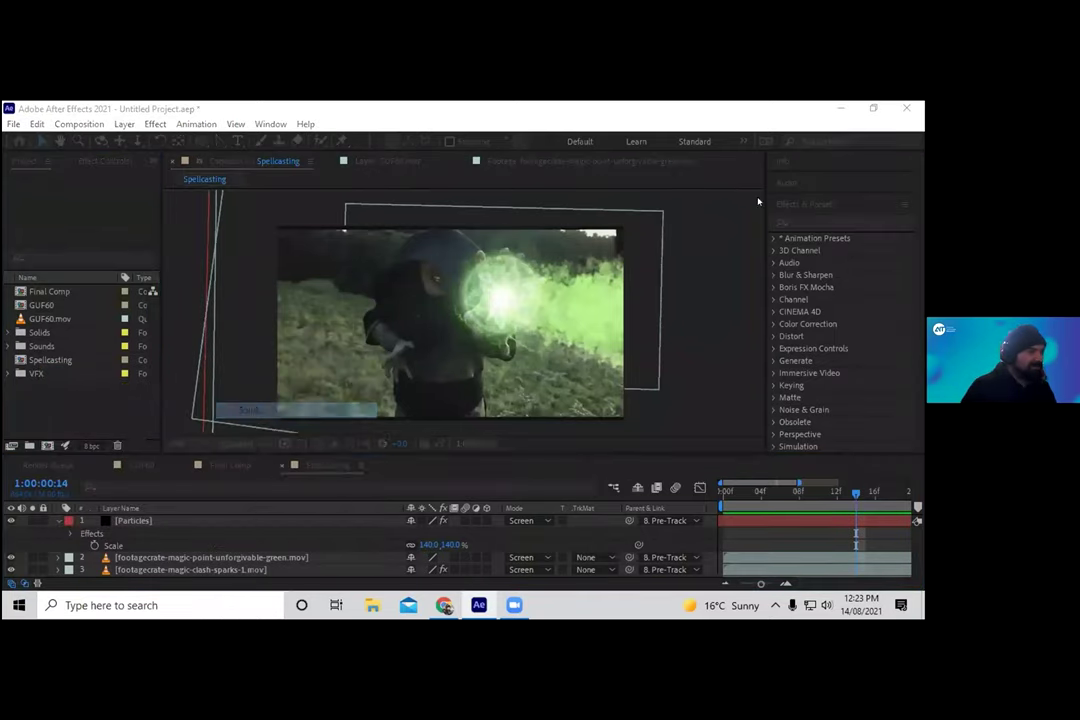
{"action": "key", "text": "Return"}
Search the effects for "lens" and apply Lens Flare to the new black solid.
{"action": "left_click", "coordinate": [806, 222]}
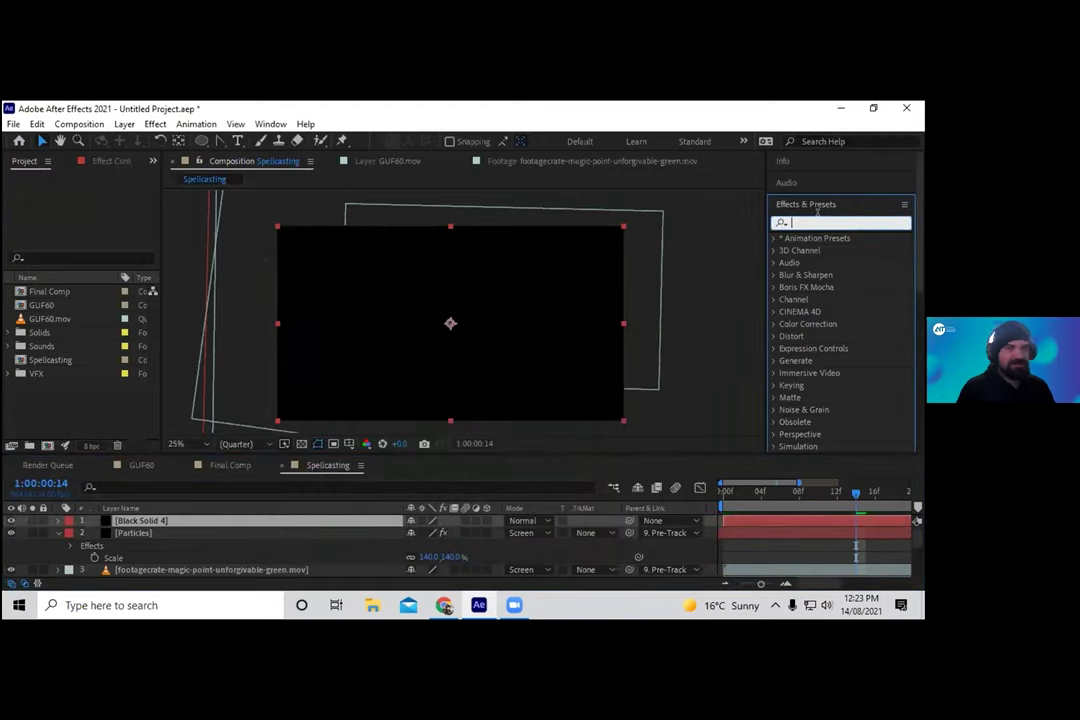
{"action": "type", "text": "lens"}
{"action": "left_click_drag", "start_coordinate": [820, 274], "coordinate": [433, 304]}
{"action": "key", "text": "ctrl+z"}
{"action": "left_click_drag", "start_coordinate": [858, 304], "coordinate": [423, 336]}
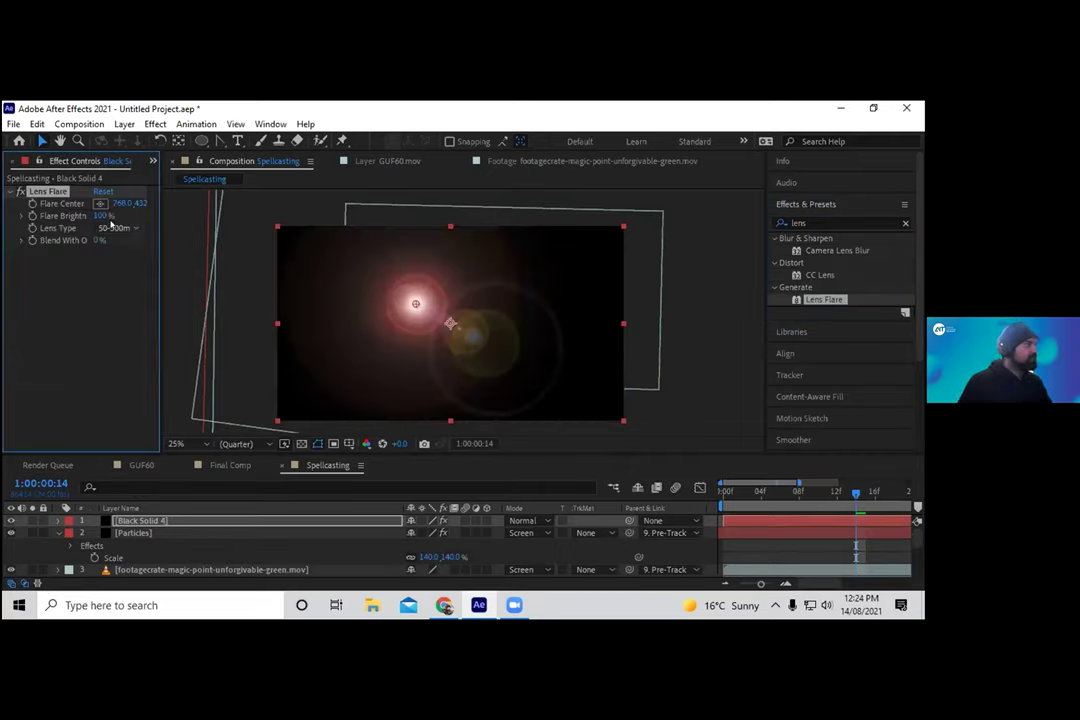
Set the black solid's blending mode to Screen and move its Flare Center onto the glowing orb, at about 1264, 412.
{"action": "left_click", "coordinate": [53, 210]}
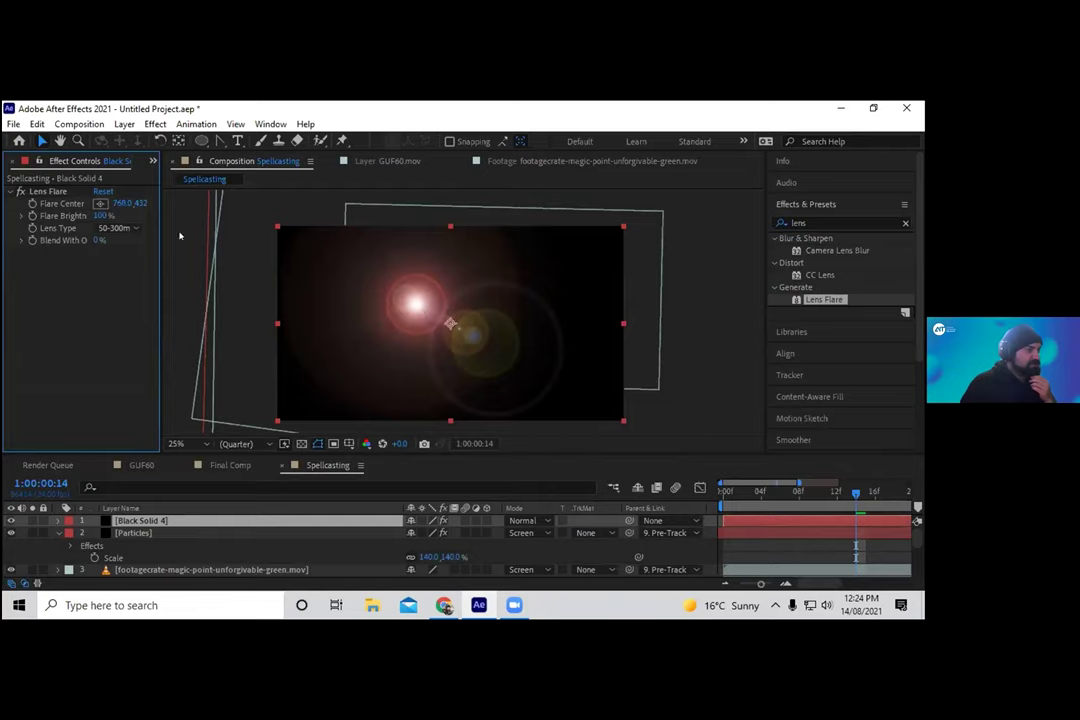
{"action": "left_click", "coordinate": [88, 195]}
{"action": "left_click_drag", "start_coordinate": [415, 302], "coordinate": [509, 310]}
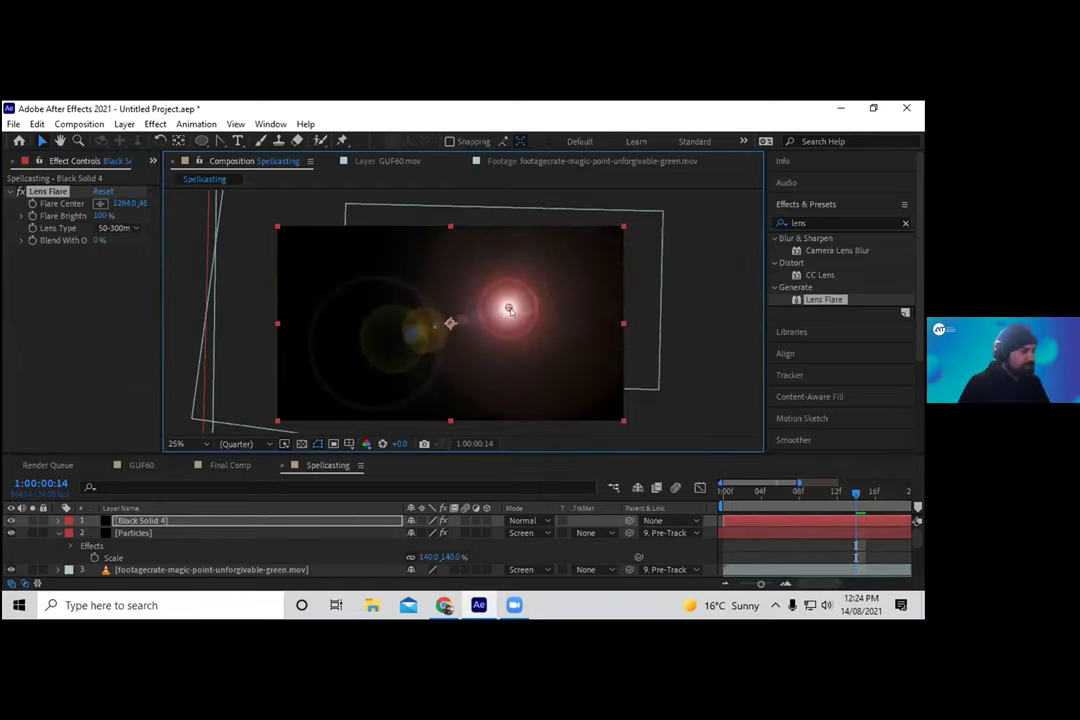
{"action": "left_click", "coordinate": [536, 522]}
{"action": "left_click", "coordinate": [568, 328]}
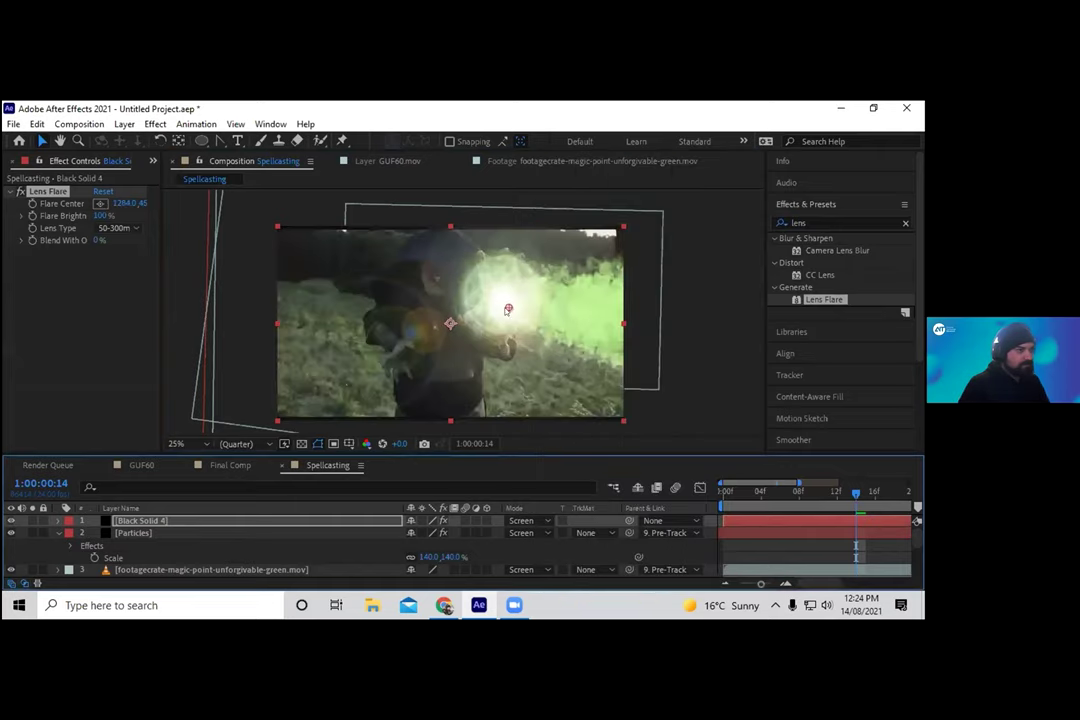
{"action": "left_click_drag", "start_coordinate": [501, 288], "coordinate": [505, 302]}
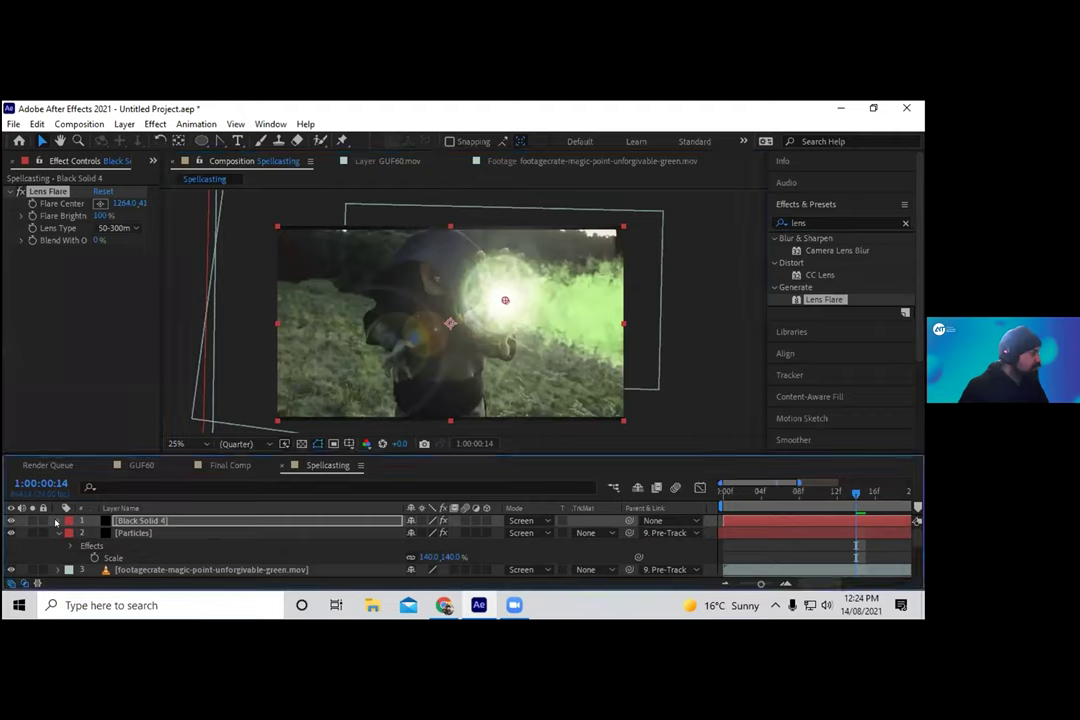
Rename the black solid layer as Lens Flare.
{"action": "left_click", "coordinate": [57, 521]}
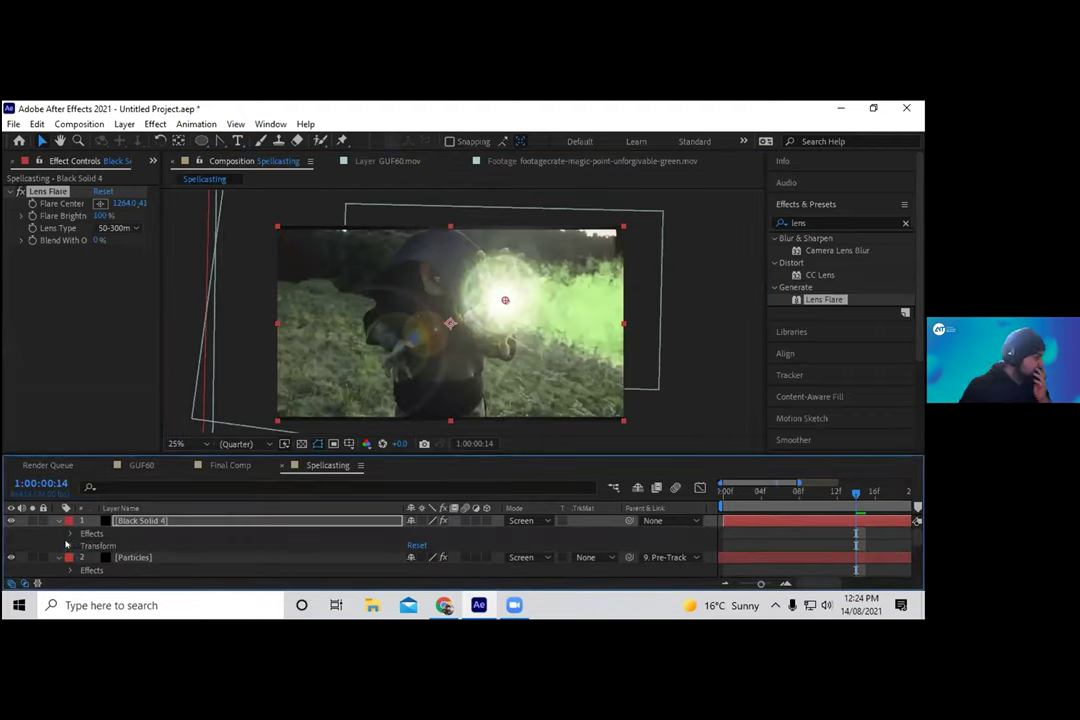
{"action": "left_click", "coordinate": [68, 545]}
{"action": "left_click", "coordinate": [71, 521]}
{"action": "scroll", "coordinate": [110, 540], "scroll_direction": "up", "scroll_amount": 2}
{"action": "left_click", "coordinate": [140, 521]}
{"action": "key", "text": "Return"}
{"action": "right_click", "coordinate": [147, 521]}
{"action": "left_click", "coordinate": [222, 566]}
{"action": "type", "text": "Lens Flare"}
{"action": "key", "text": "Return"}
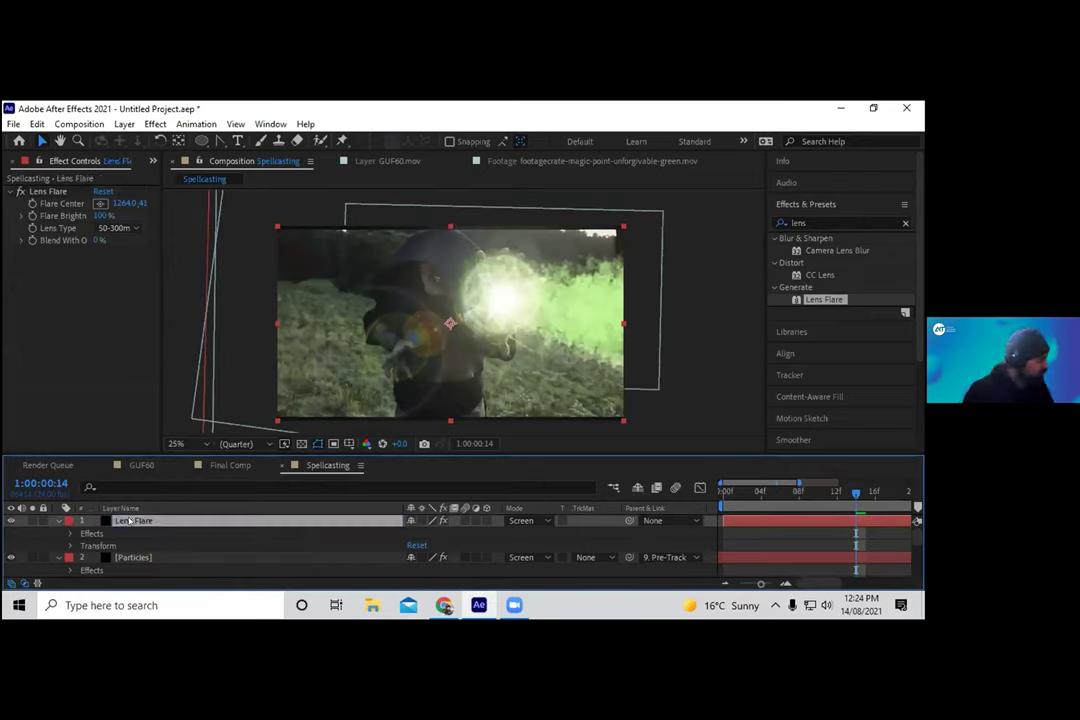
Link the Lens Flare layer's Flare Center to the Position of the Pre-Track null.
{"action": "left_click", "coordinate": [69, 533]}
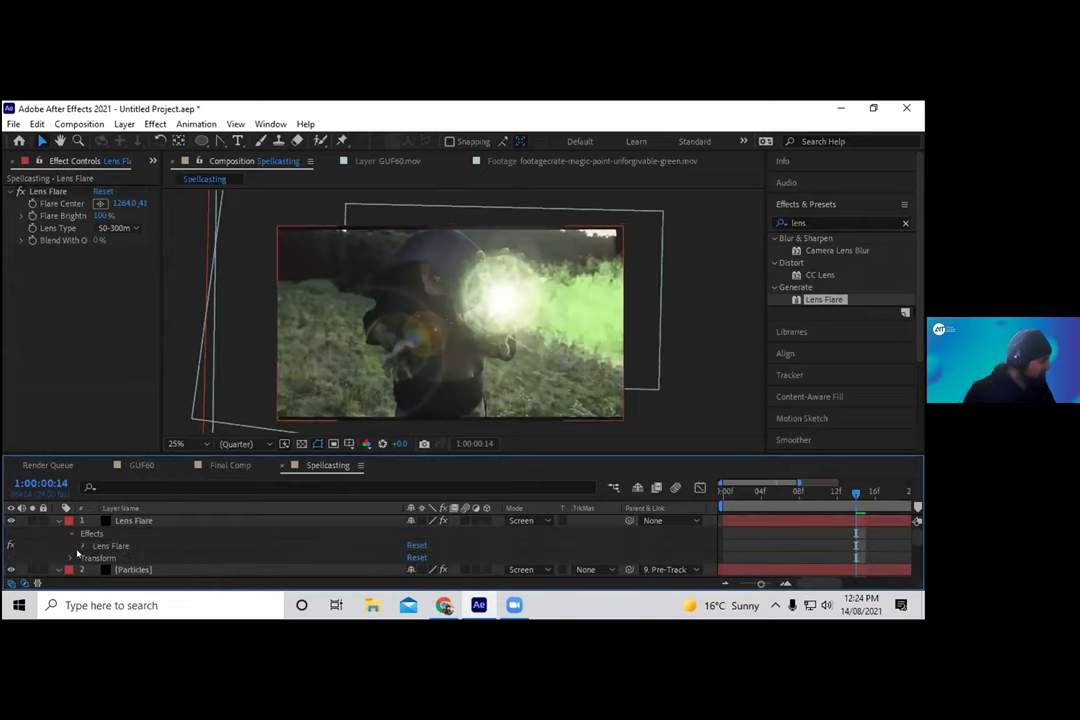
{"action": "left_click", "coordinate": [80, 547]}
{"action": "scroll", "coordinate": [116, 563], "scroll_direction": "down", "scroll_amount": 2}
{"action": "scroll", "coordinate": [148, 536], "scroll_direction": "up", "scroll_amount": 2}
{"action": "left_click", "coordinate": [143, 534]}
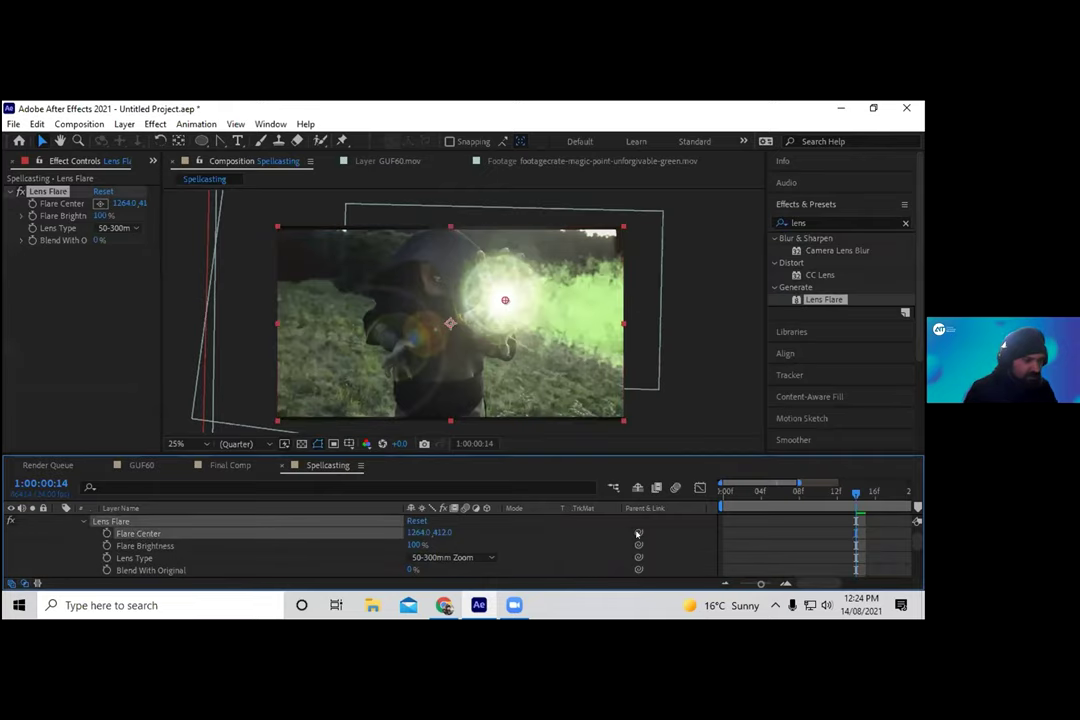
{"action": "scroll", "coordinate": [559, 545], "scroll_direction": "down", "scroll_amount": 5}
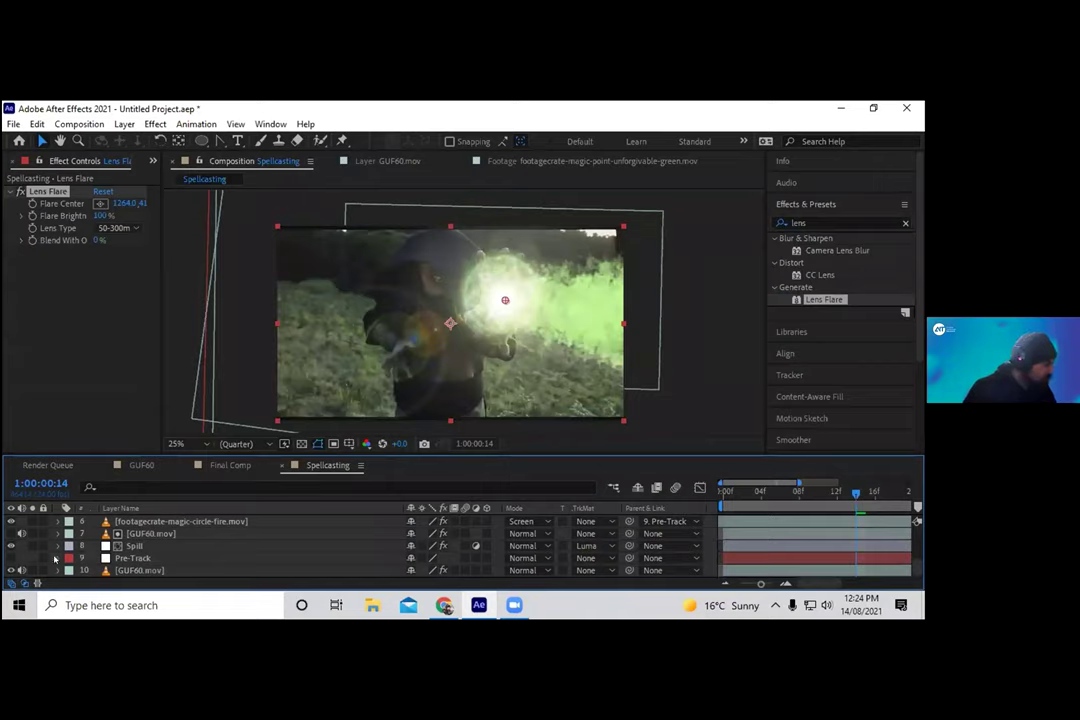
{"action": "left_click", "coordinate": [57, 558]}
{"action": "scroll", "coordinate": [202, 569], "scroll_direction": "up", "scroll_amount": 10}
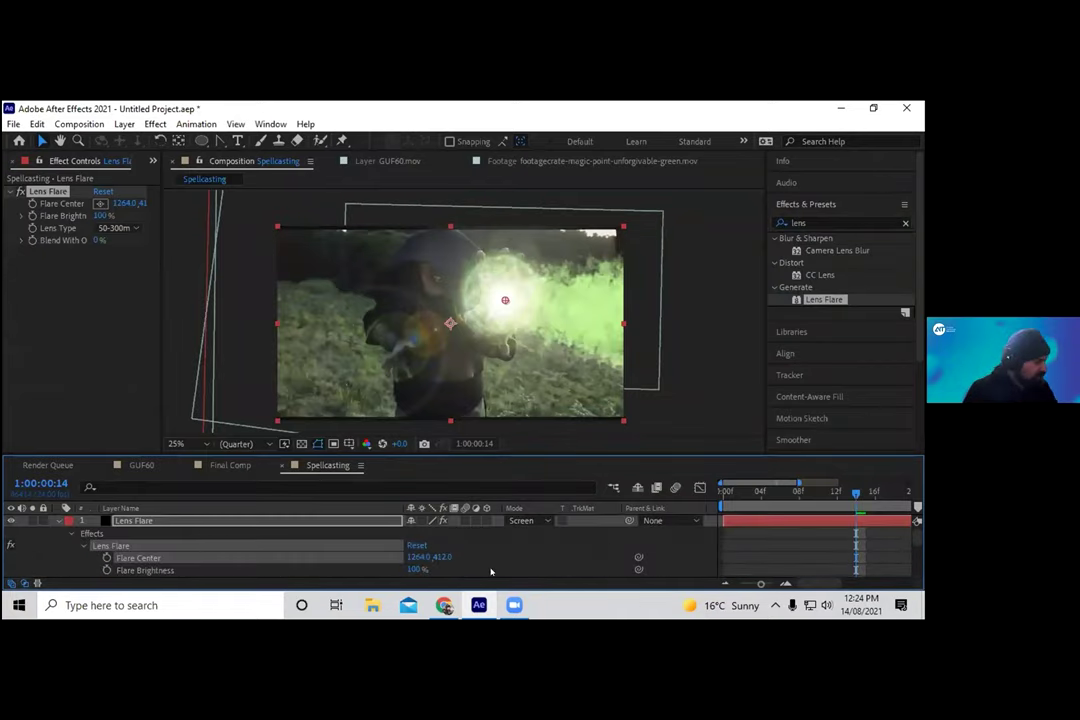
{"action": "left_click_drag", "start_coordinate": [638, 557], "coordinate": [176, 541]}
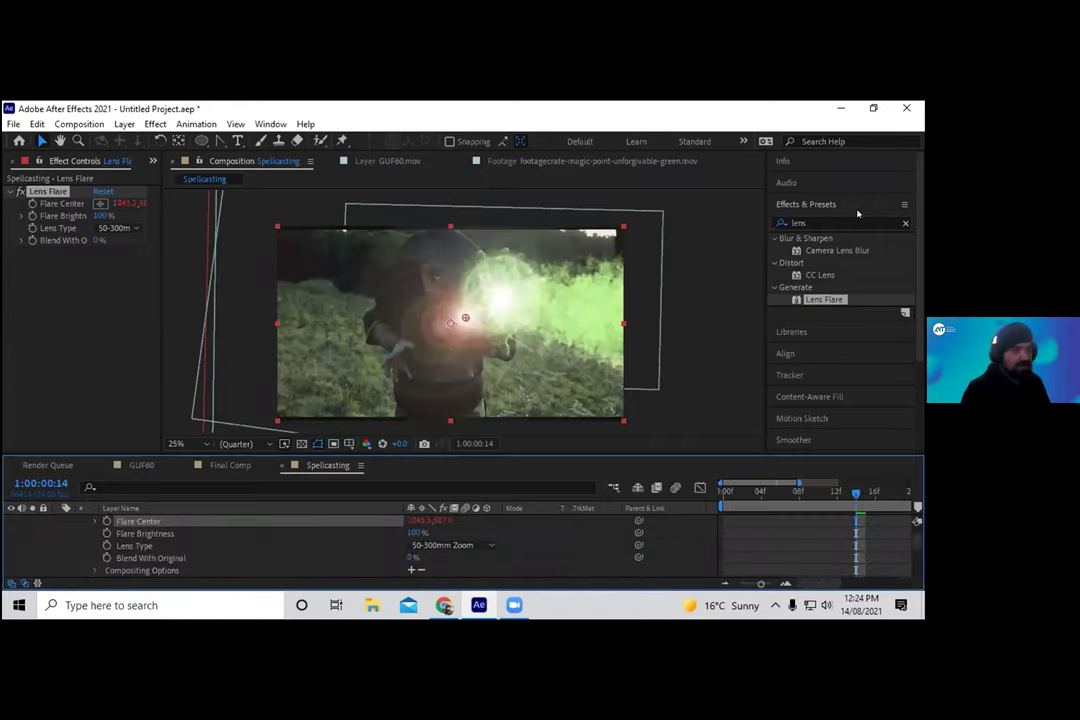
Search the effects for "trans", apply Transform to the Lens Flare layer, and shift its Position so the flare sits on the orb.
{"action": "left_click", "coordinate": [850, 222]}
{"action": "type", "text": "trans"}
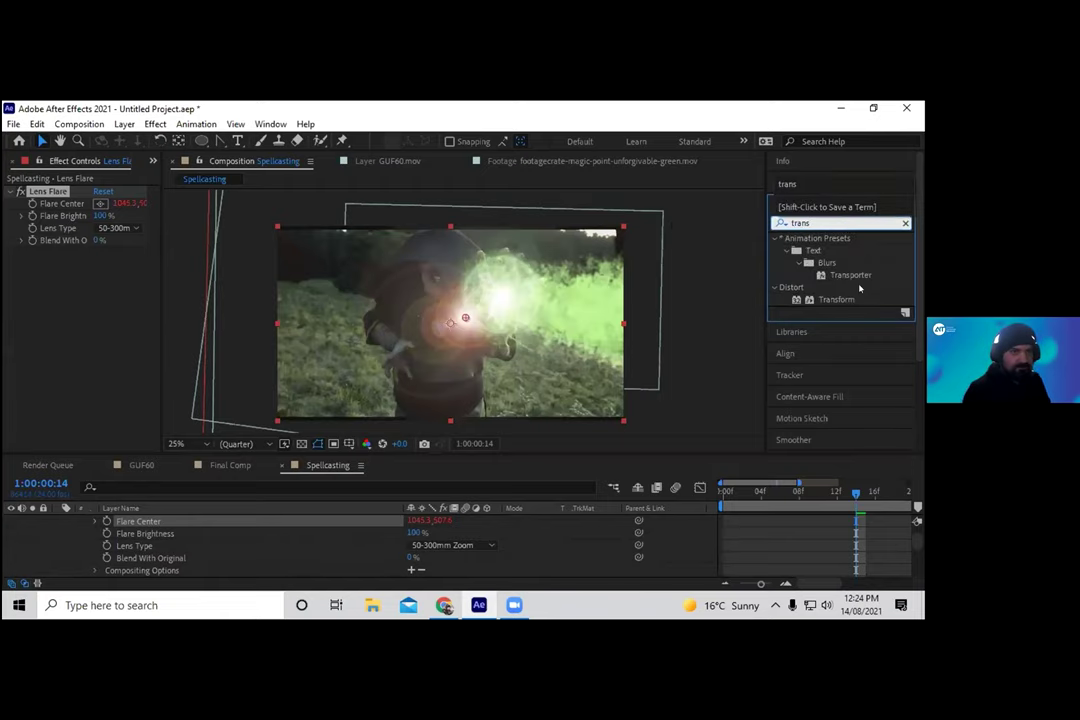
{"action": "left_click_drag", "start_coordinate": [855, 298], "coordinate": [170, 327]}
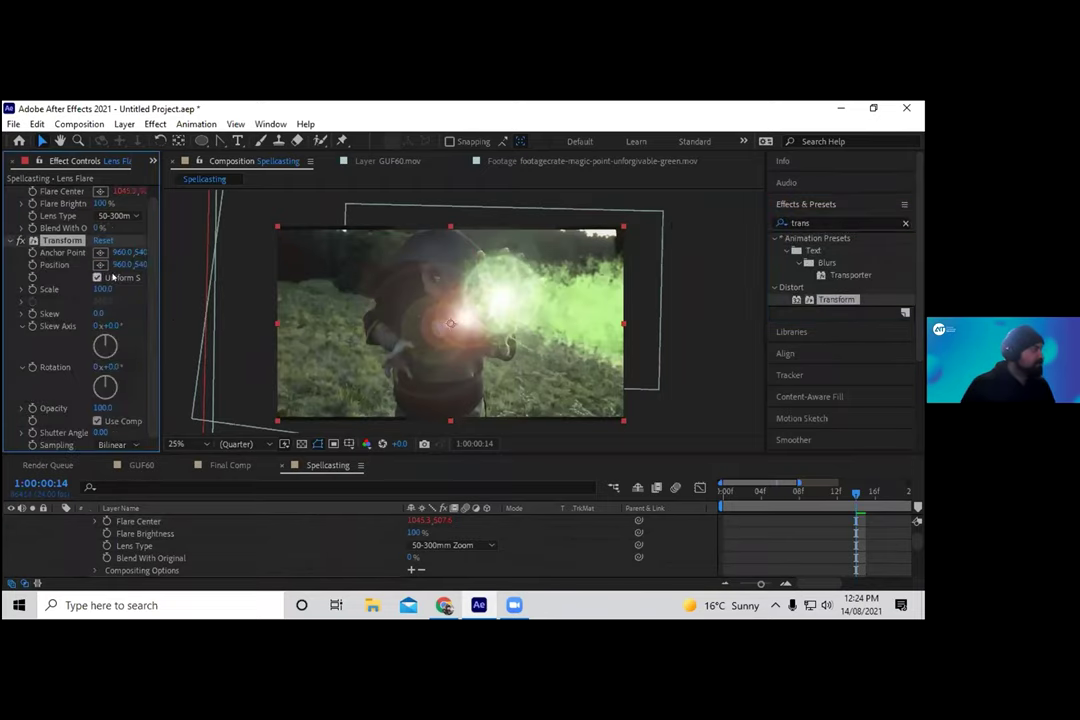
{"action": "left_click_drag", "start_coordinate": [450, 323], "coordinate": [496, 323]}
{"action": "left_click_drag", "start_coordinate": [141, 265], "coordinate": [44, 265]}
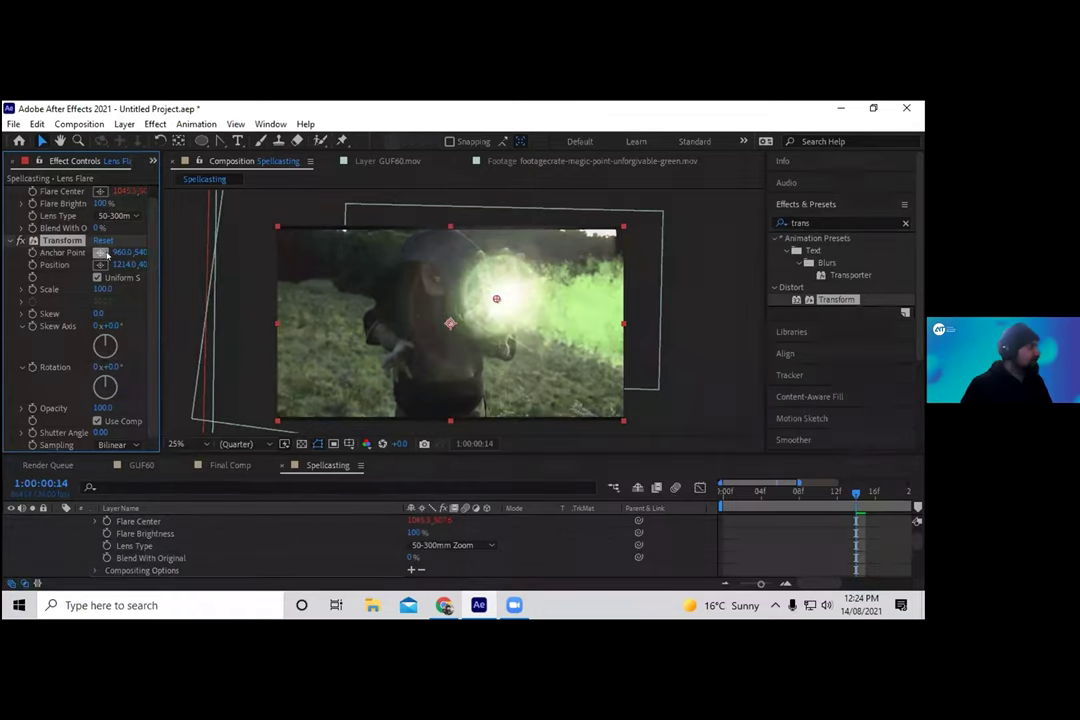
Set Flare Brightness to 90%, compare other lens types including 105mm Prime, and restore the 50-300mm Zoom lens type.
{"action": "scroll", "coordinate": [130, 283], "scroll_direction": "up", "scroll_amount": 1}
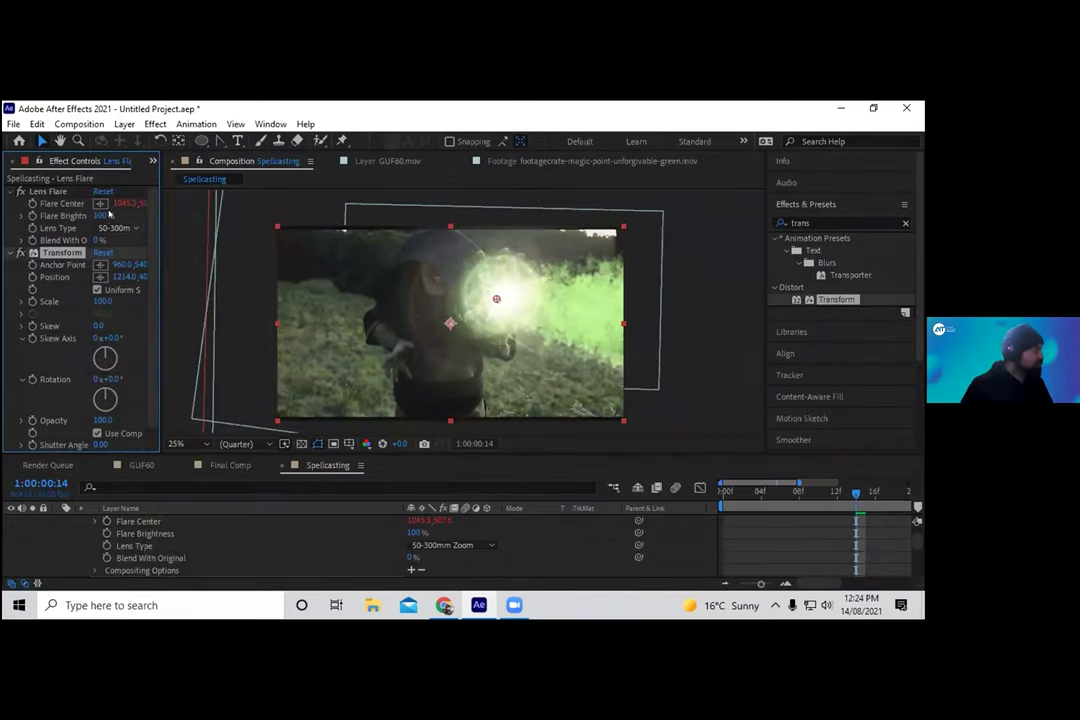
{"action": "left_click_drag", "start_coordinate": [101, 215], "coordinate": [97, 215]}
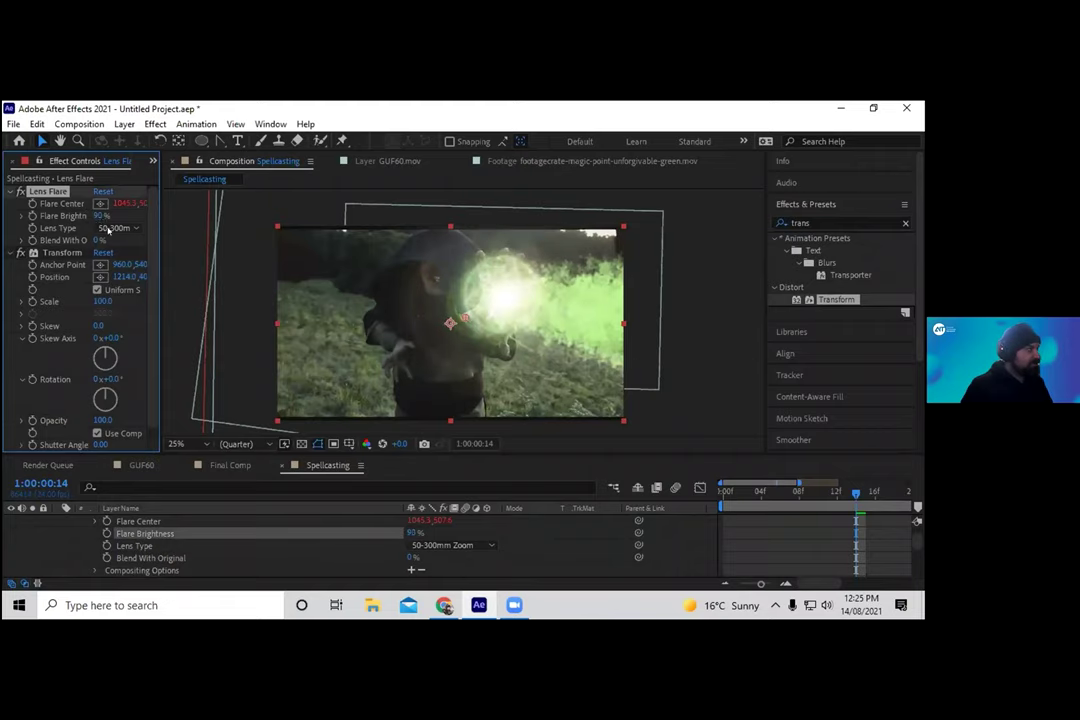
{"action": "left_click", "coordinate": [110, 228]}
{"action": "left_click", "coordinate": [132, 258]}
{"action": "left_click", "coordinate": [134, 228]}
{"action": "left_click", "coordinate": [135, 276]}
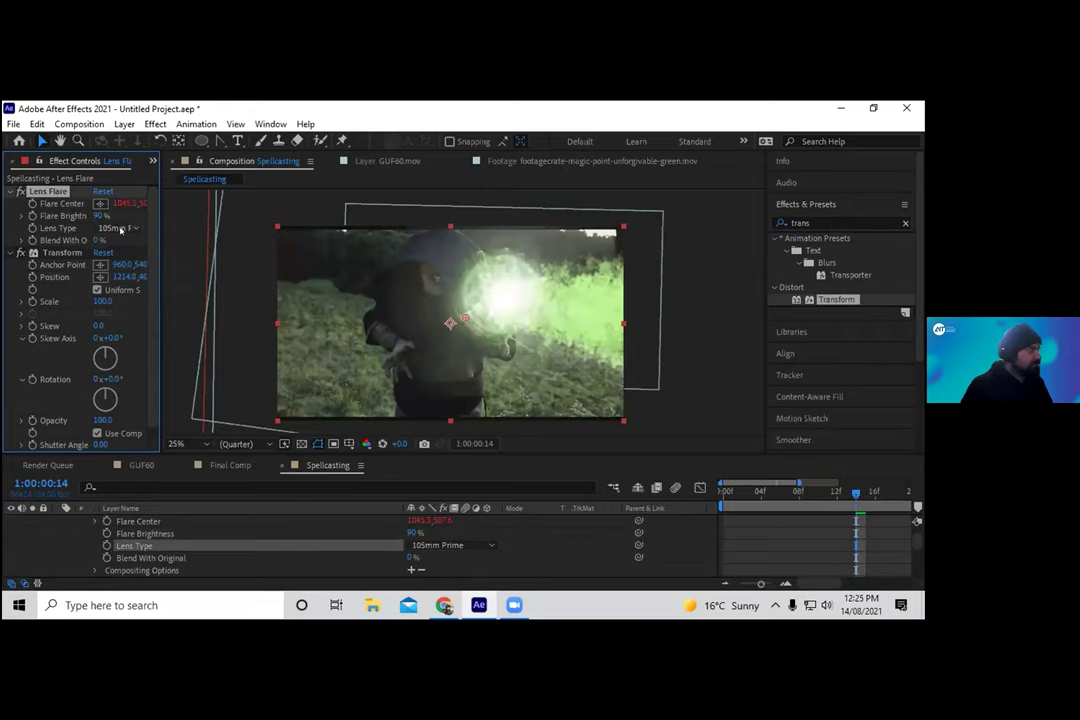
{"action": "left_click", "coordinate": [120, 229]}
{"action": "left_click", "coordinate": [125, 243]}
Draw an elliptical mask around the orb on the Lens Flare layer and set its Mask Feather to 128 pixels.
{"action": "left_click_drag", "start_coordinate": [839, 221], "coordinate": [684, 225]}
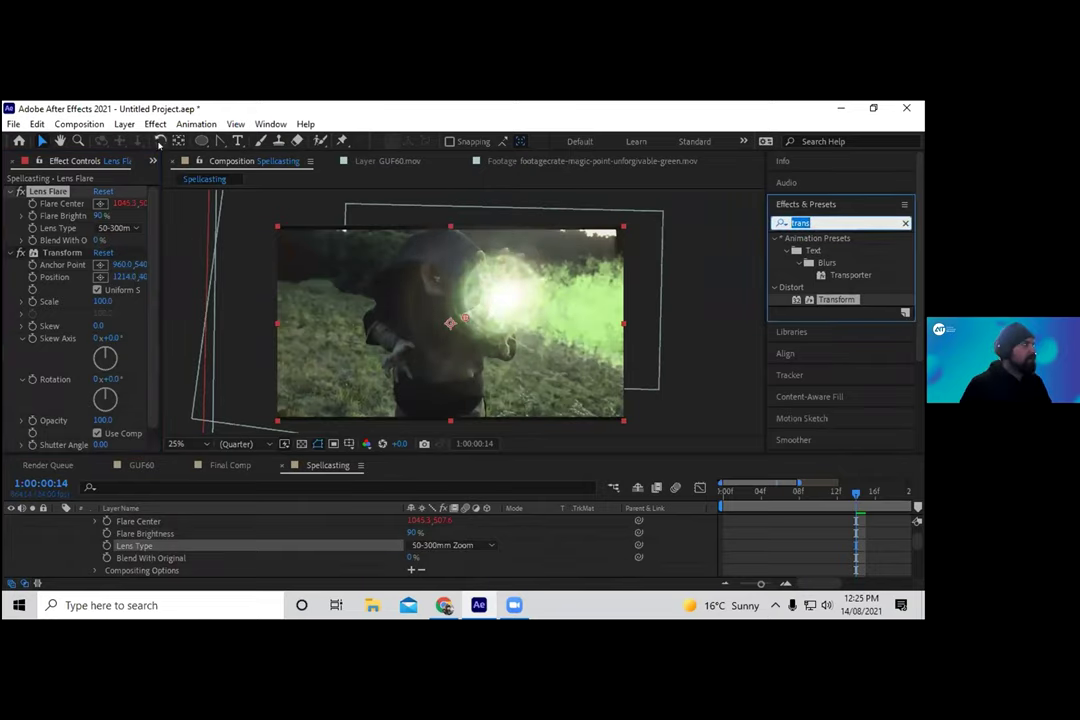
{"action": "left_click", "coordinate": [201, 141]}
{"action": "left_click_drag", "start_coordinate": [393, 216], "coordinate": [617, 366]}
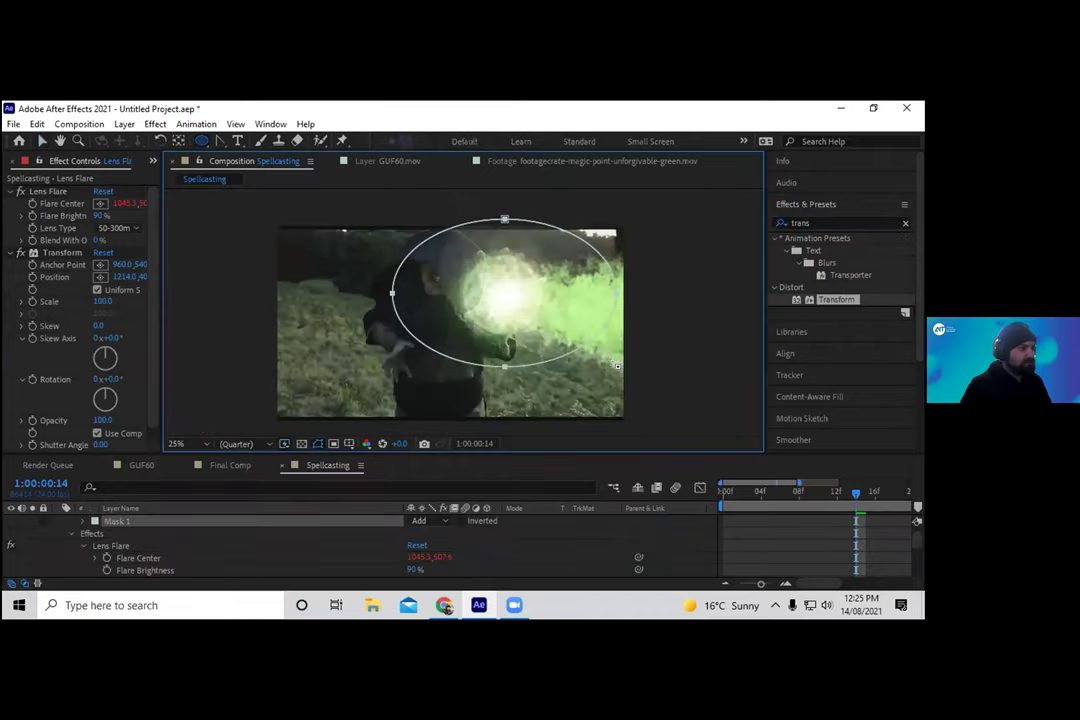
{"action": "key", "text": "v"}
{"action": "key", "text": "f"}
{"action": "left_click_drag", "start_coordinate": [416, 545], "coordinate": [480, 545]}
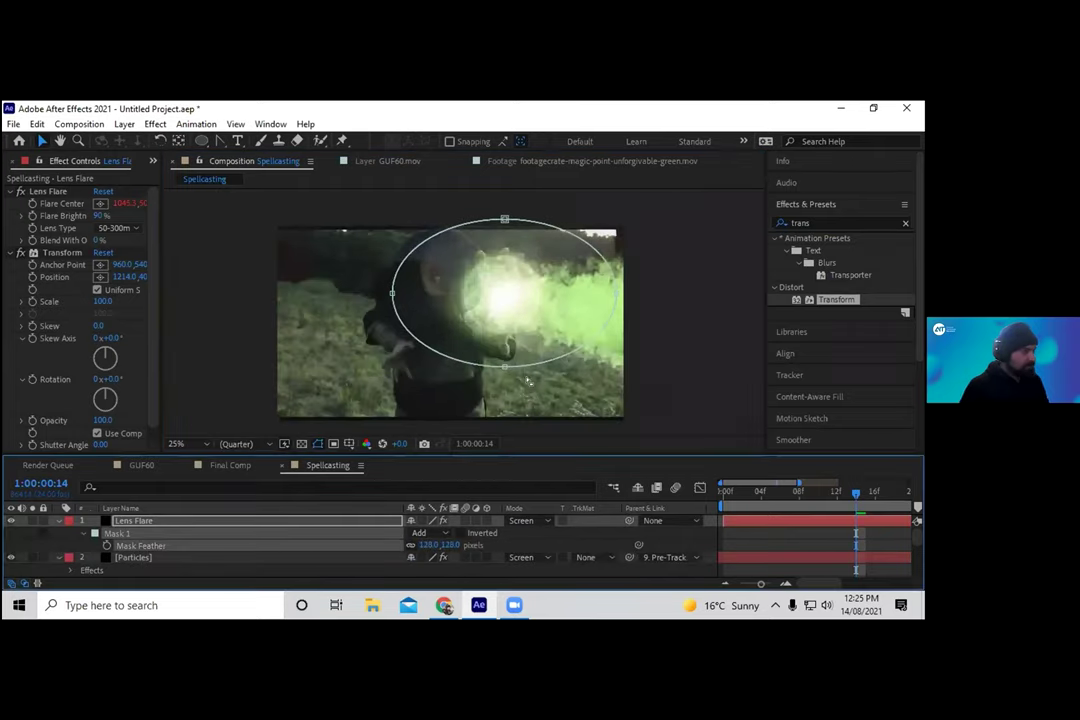
Move the Lens Flare layer's elliptical mask sideways so it centers over the performer's upper body.
{"action": "double_click", "coordinate": [500, 368]}
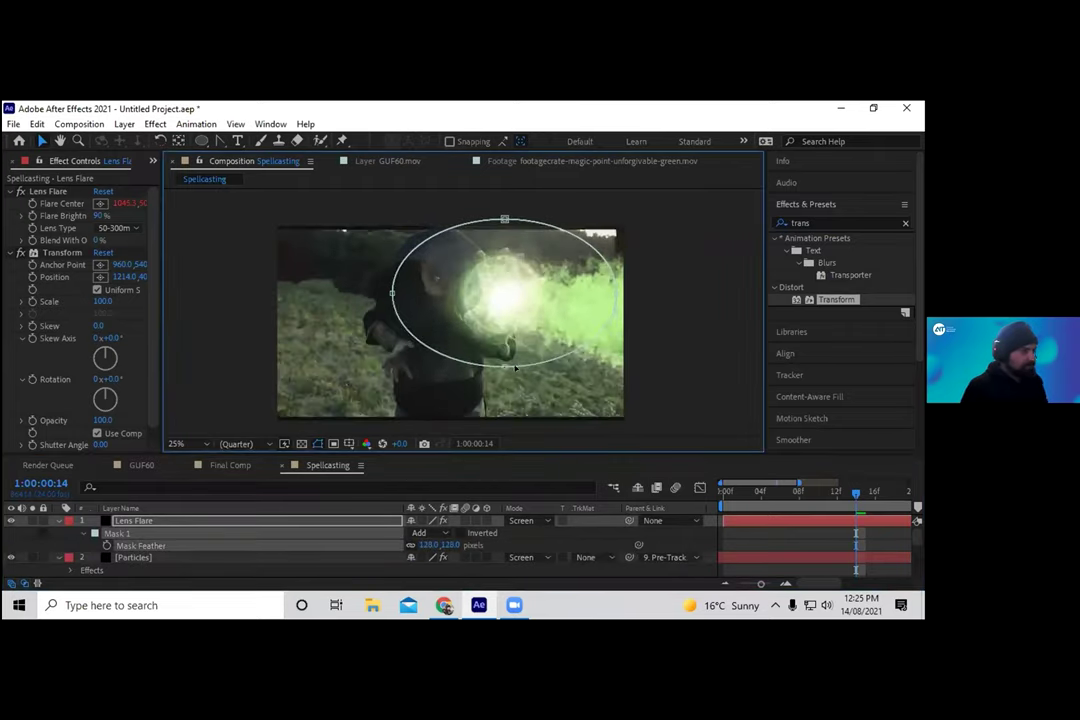
{"action": "left_click_drag", "start_coordinate": [504, 366], "coordinate": [449, 372]}
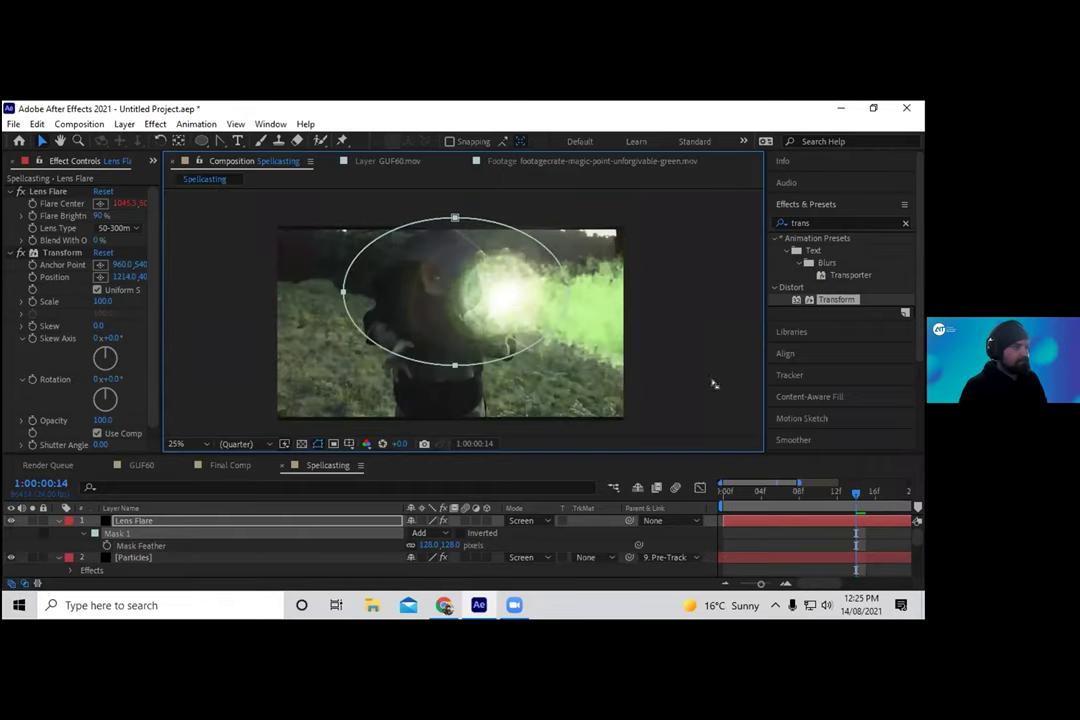
Search the effects for "toner" and apply CC Toner to the Lens Flare layer after the Transform effect.
{"action": "left_click", "coordinate": [834, 221]}
{"action": "key", "text": "BackSpace"}
{"action": "key", "text": "BackSpace"}
{"action": "key", "text": "BackSpace"}
{"action": "key", "text": "BackSpace"}
{"action": "key", "text": "BackSpace"}
{"action": "type", "text": "toner"}
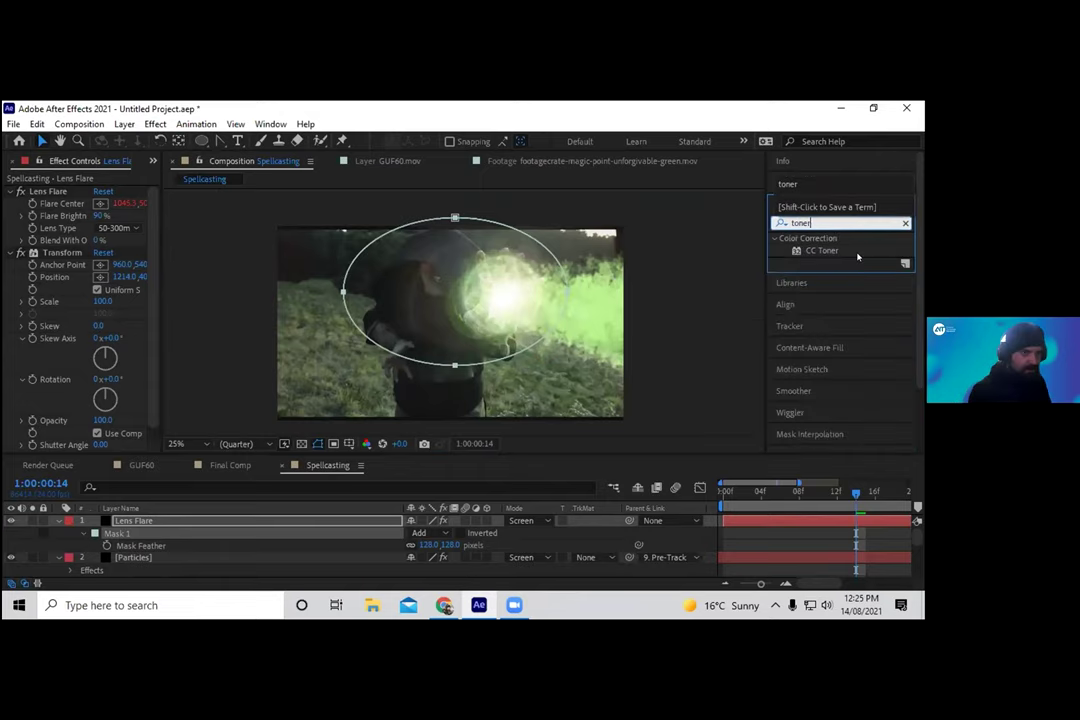
{"action": "left_click_drag", "start_coordinate": [836, 253], "coordinate": [62, 420]}
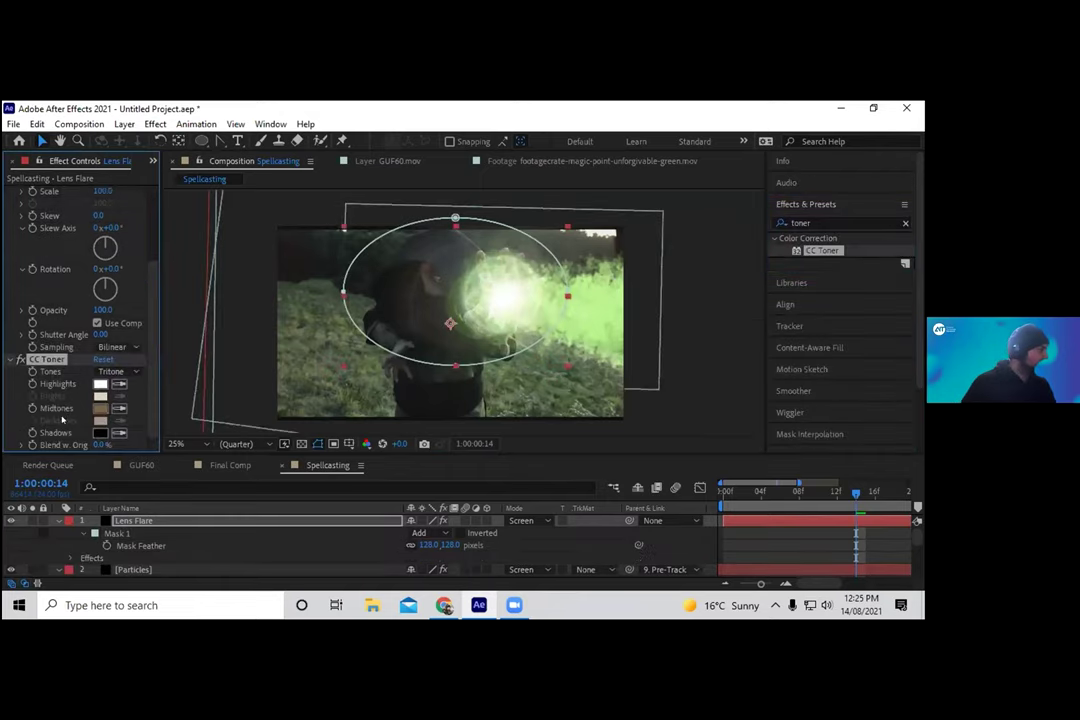
Set the CC Toner Midtones color to a bright green.
{"action": "left_click", "coordinate": [101, 408]}
{"action": "left_click", "coordinate": [366, 512]}
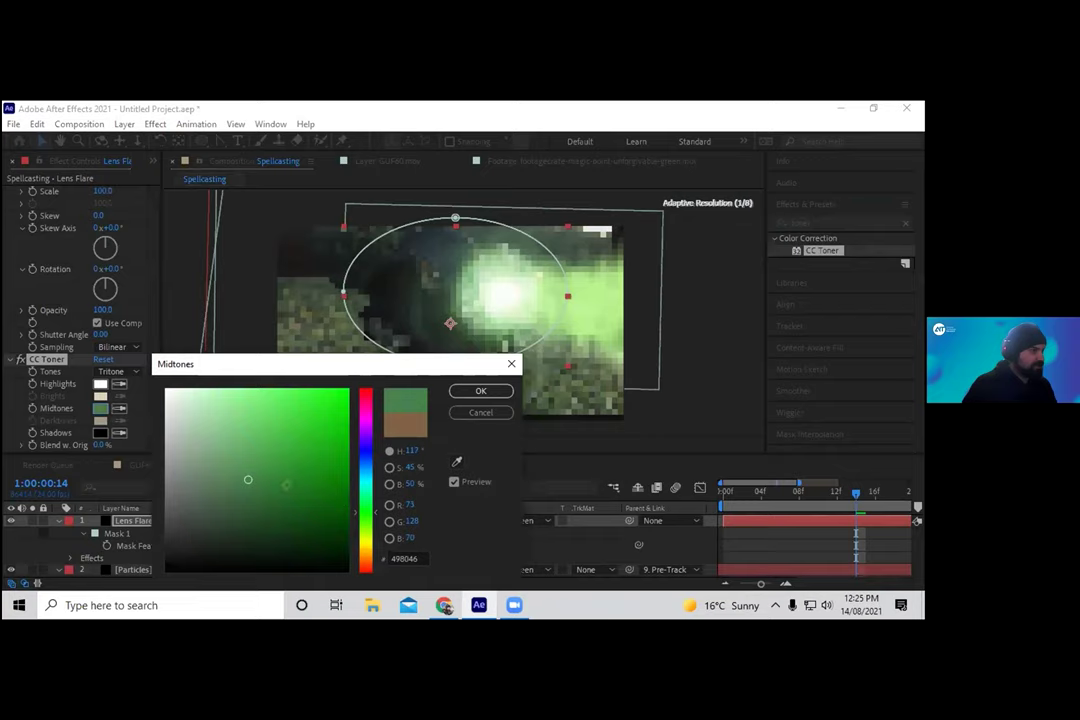
{"action": "left_click_drag", "start_coordinate": [305, 471], "coordinate": [294, 400]}
{"action": "left_click", "coordinate": [478, 390]}
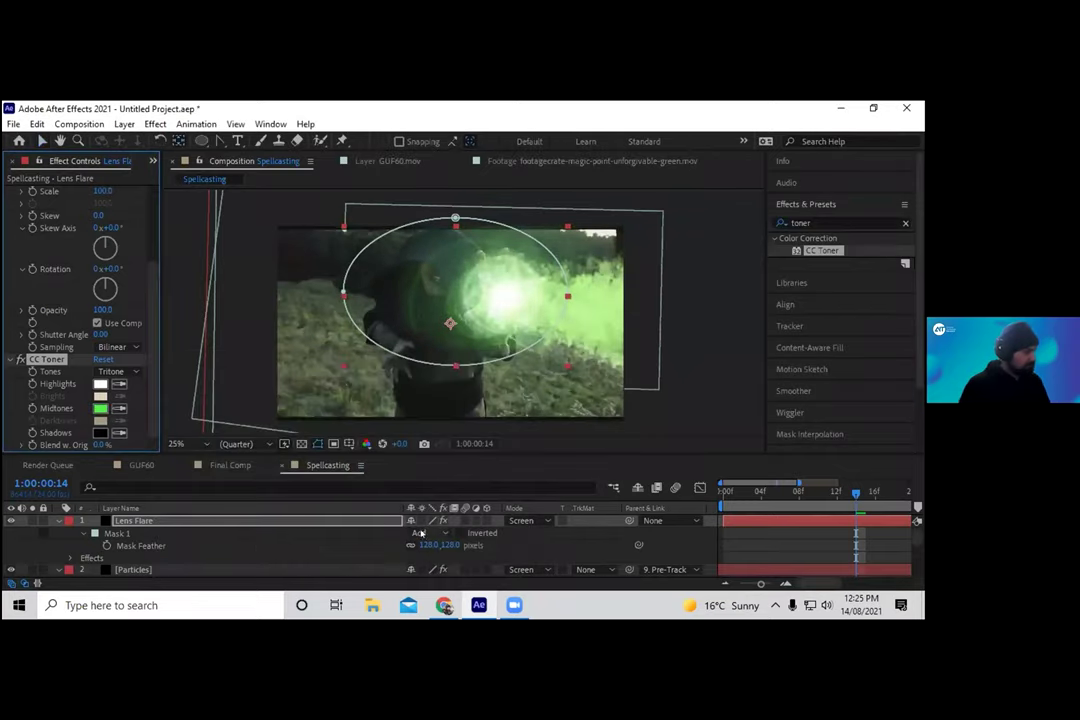
Lower the Lens Flare layer's Opacity to 46% and preview the playback.
{"action": "key", "text": "u"}
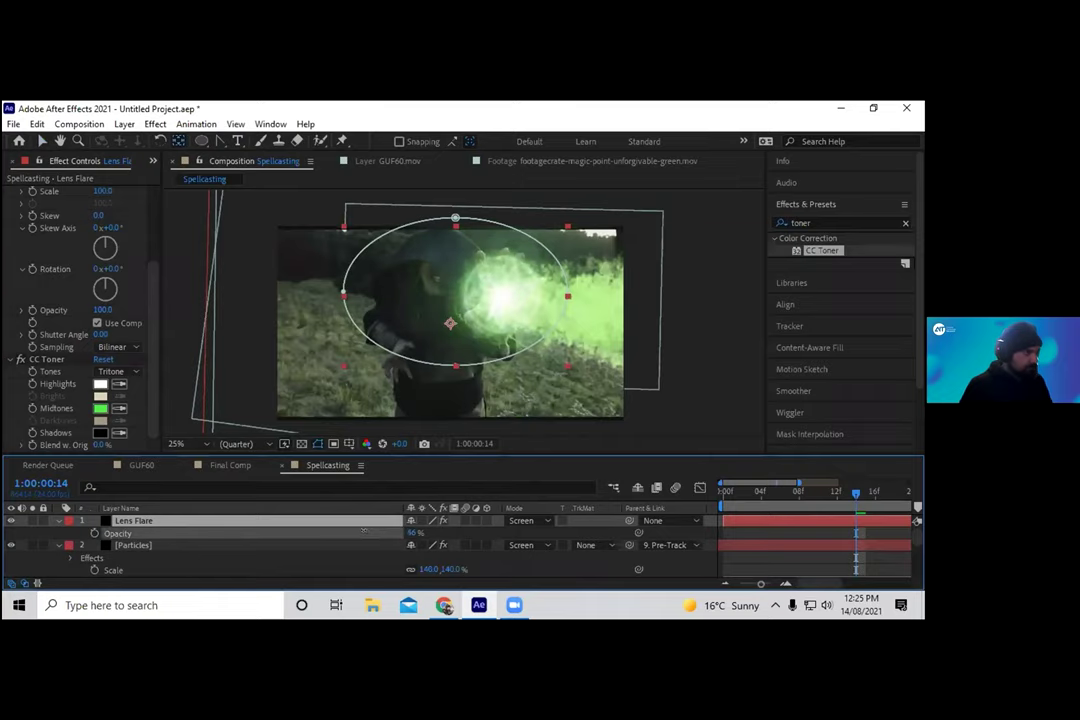
{"action": "key", "text": "space"}
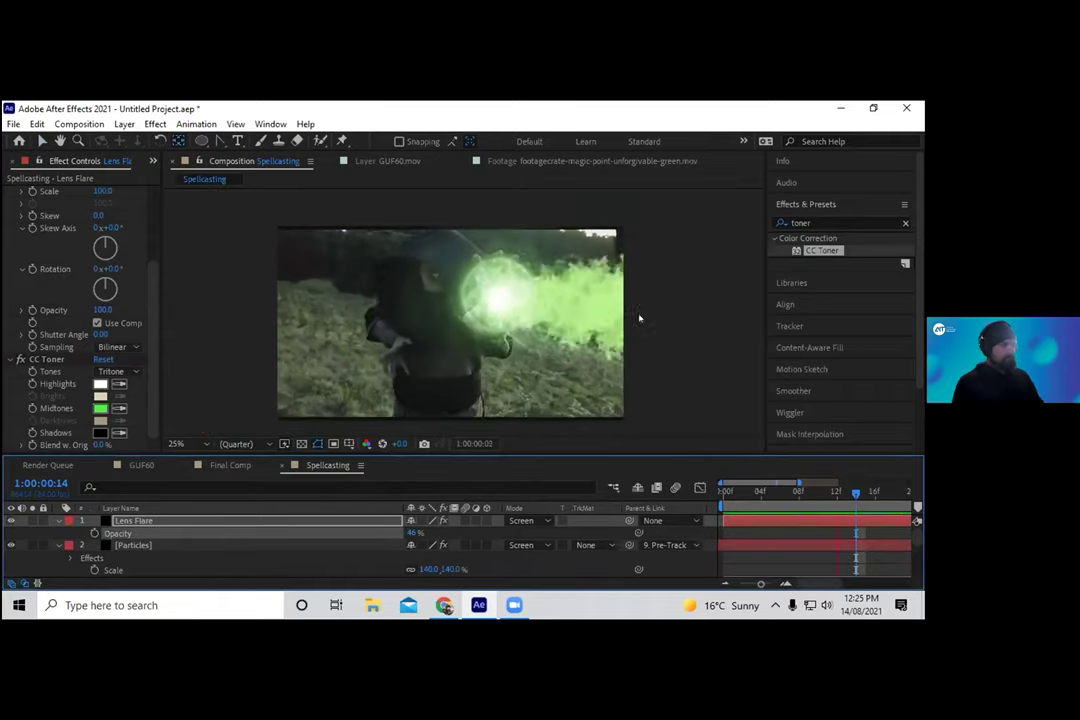
{"action": "key", "text": "space"}
Search the effects for "camera", apply Camera Lens Blur to the Lens Flare layer, and preview it with Blur Radius 20 and 40.
{"action": "left_click", "coordinate": [830, 222]}
{"action": "type", "text": "camera"}
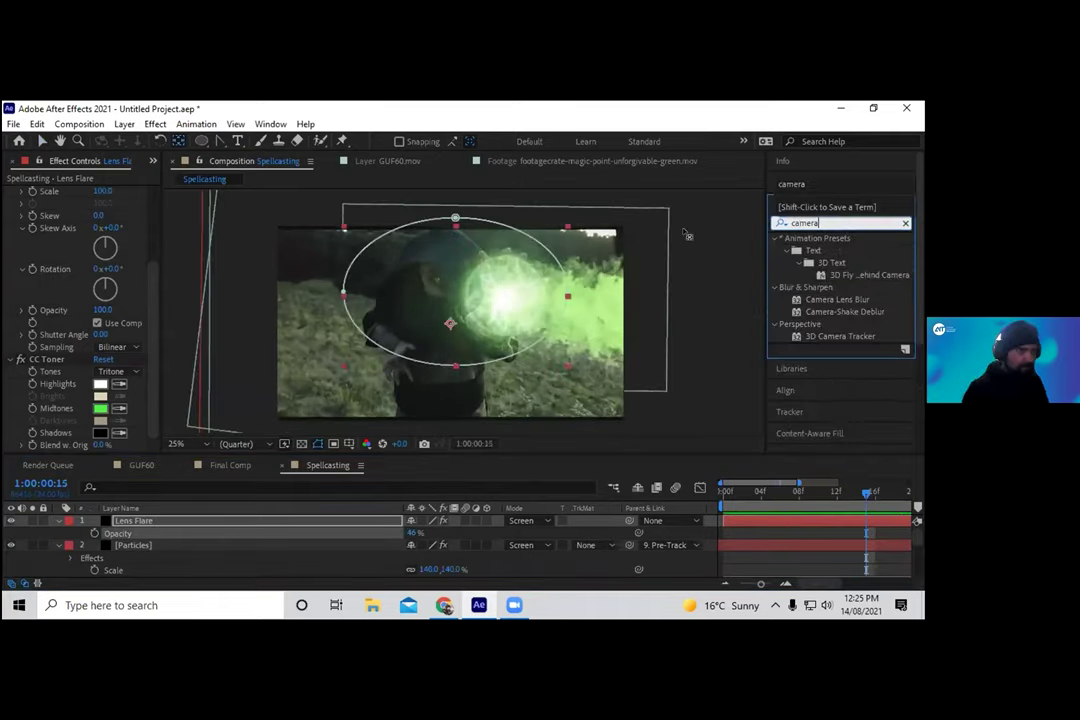
{"action": "double_click", "coordinate": [837, 299]}
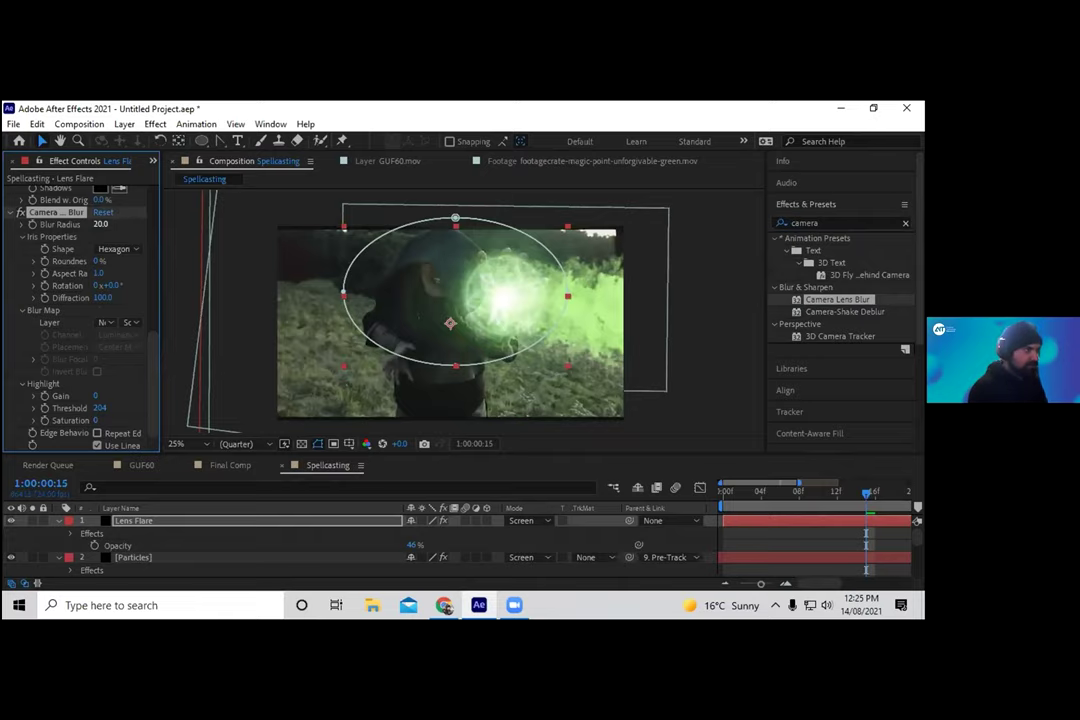
{"action": "key", "text": "space"}
{"action": "key", "text": "space"}
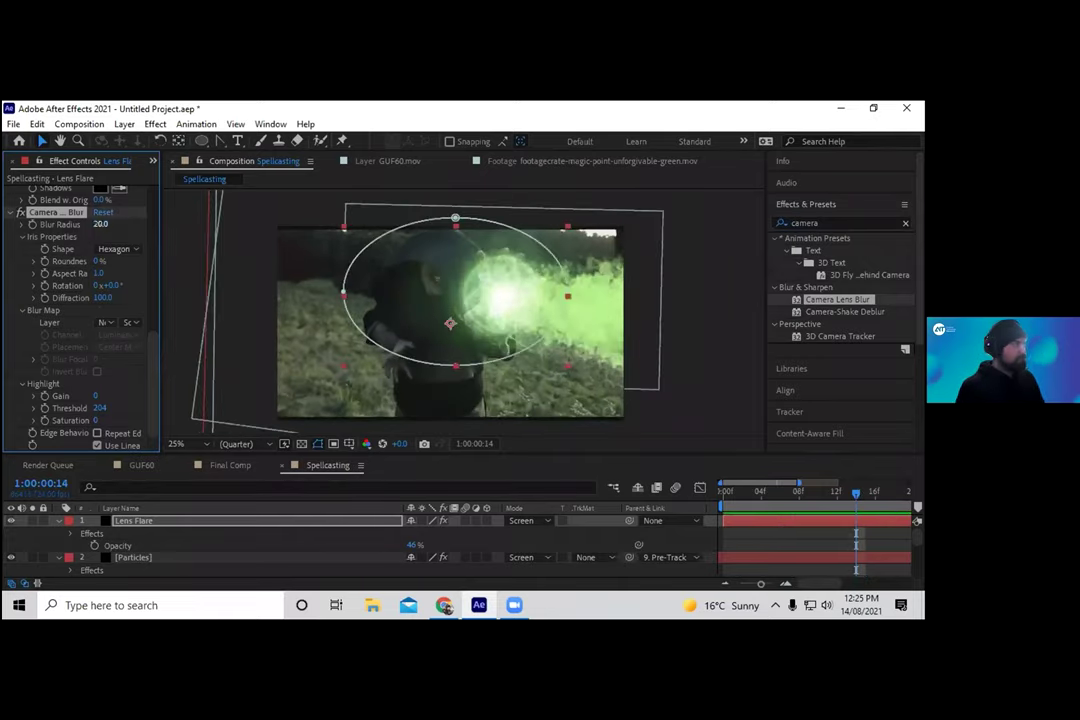
{"action": "key", "text": "Return"}
{"action": "key", "text": "space"}
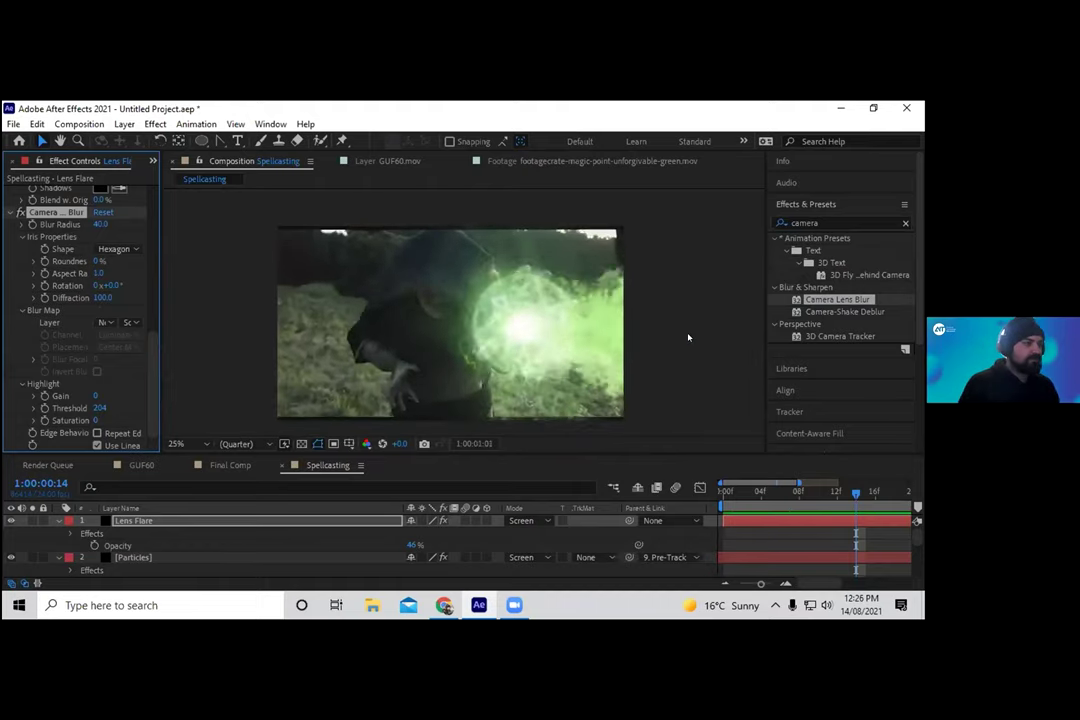
Collapse the expanded properties of the Lens Flare and Particles layers and stop the preview.
{"action": "left_click", "coordinate": [789, 523]}
{"action": "left_click", "coordinate": [788, 533]}
{"action": "key", "text": "s"}
{"action": "key", "text": "s"}
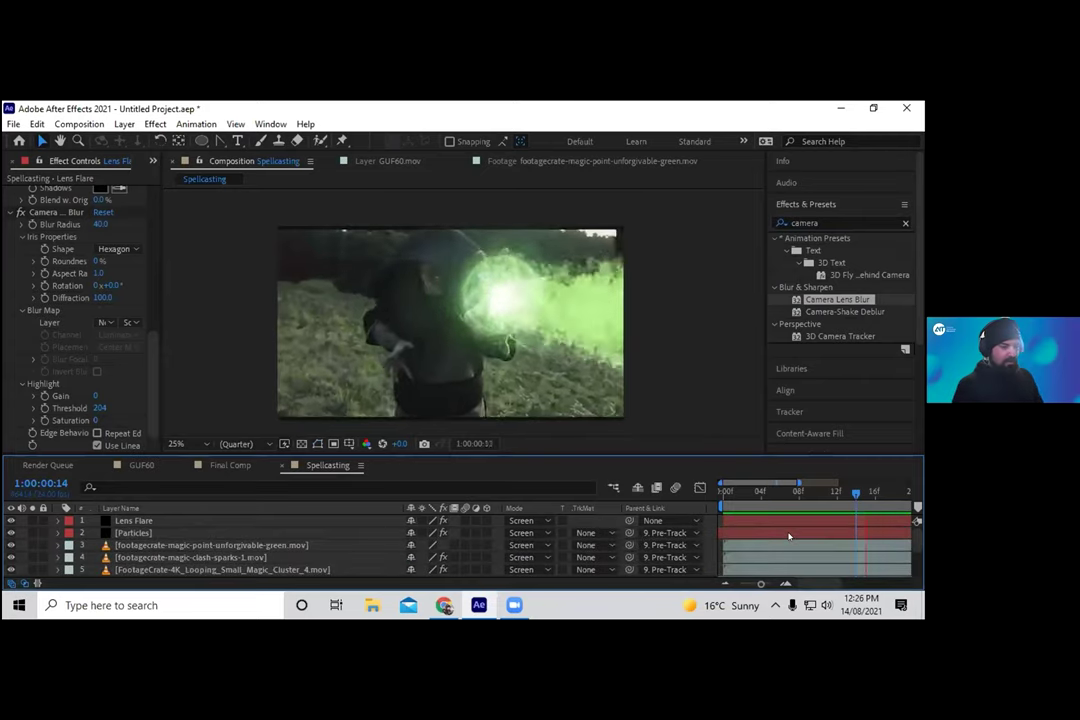
{"action": "key", "text": "space"}
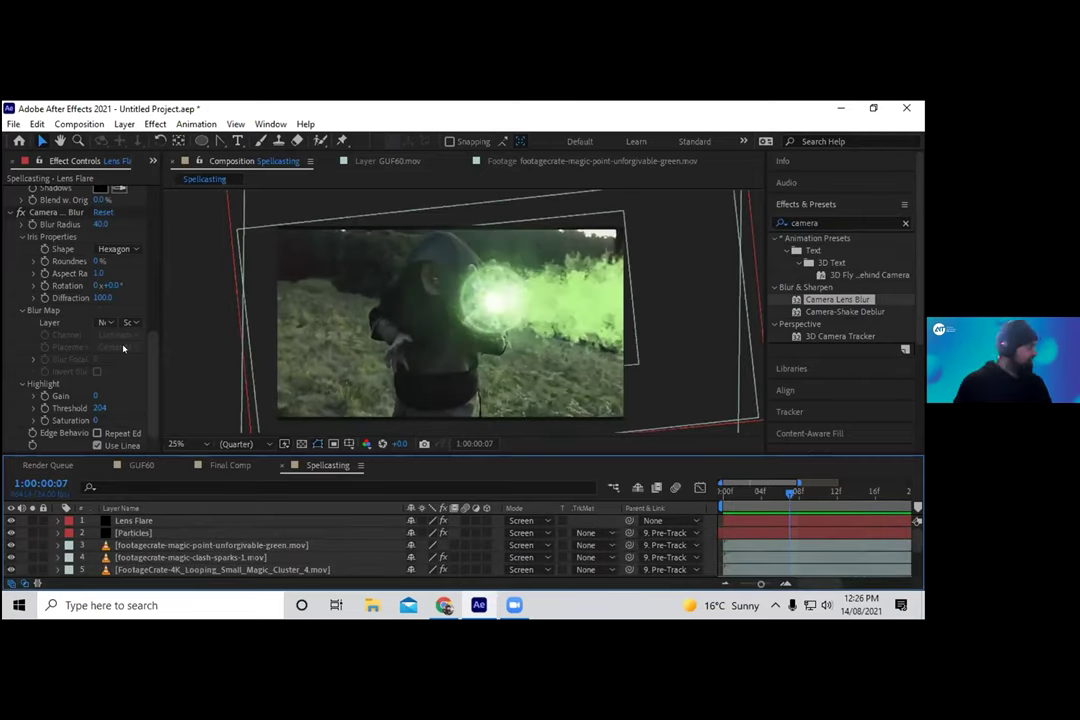
Show the project items, expand the Sounds folder, and enlarge the timeline area to reveal the lower layers.
{"action": "scroll", "coordinate": [123, 380], "scroll_direction": "up", "scroll_amount": 2}
{"action": "scroll", "coordinate": [121, 388], "scroll_direction": "down", "scroll_amount": 2}
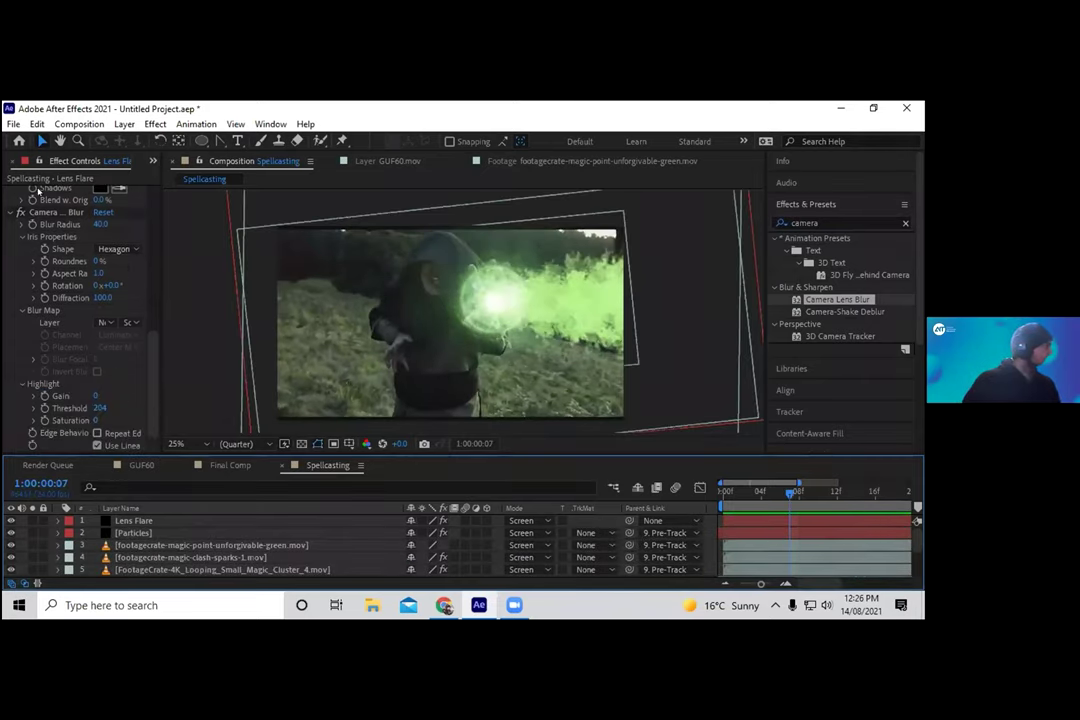
{"action": "left_click", "coordinate": [153, 185]}
{"action": "left_click", "coordinate": [153, 161]}
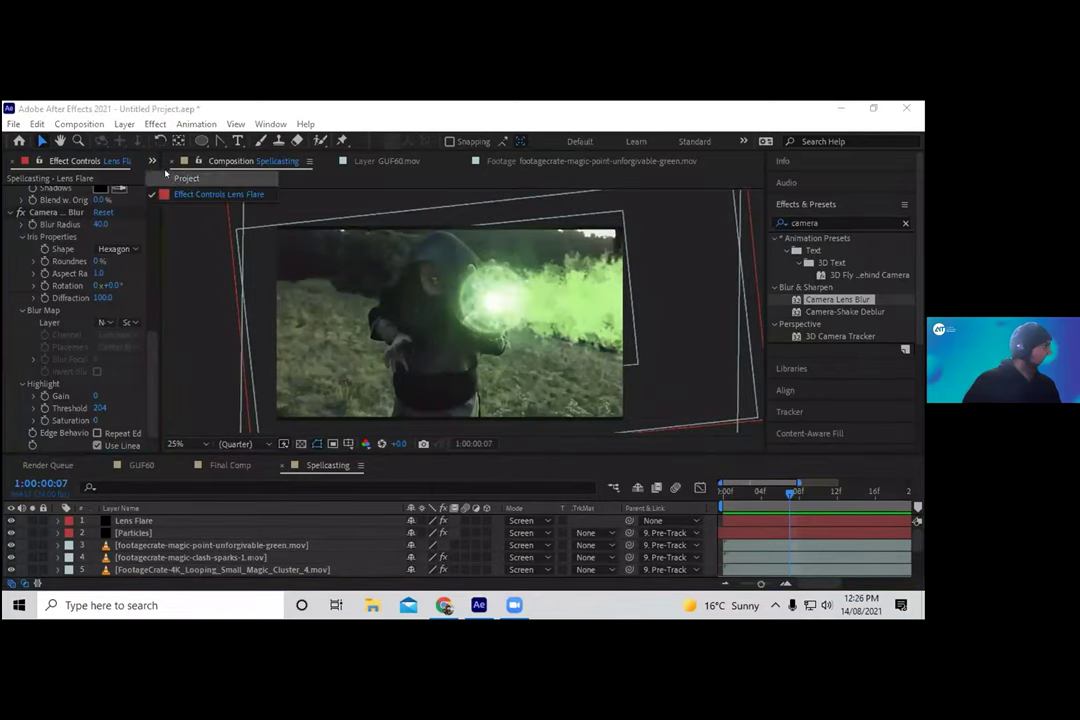
{"action": "left_click", "coordinate": [172, 176]}
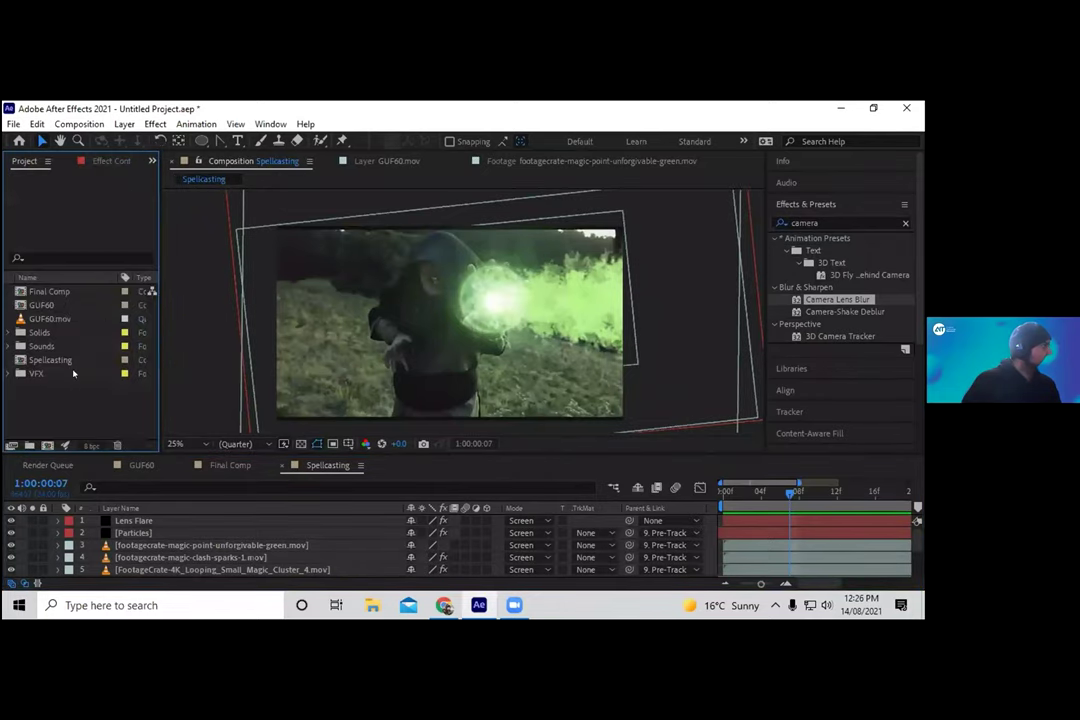
{"action": "left_click", "coordinate": [10, 346]}
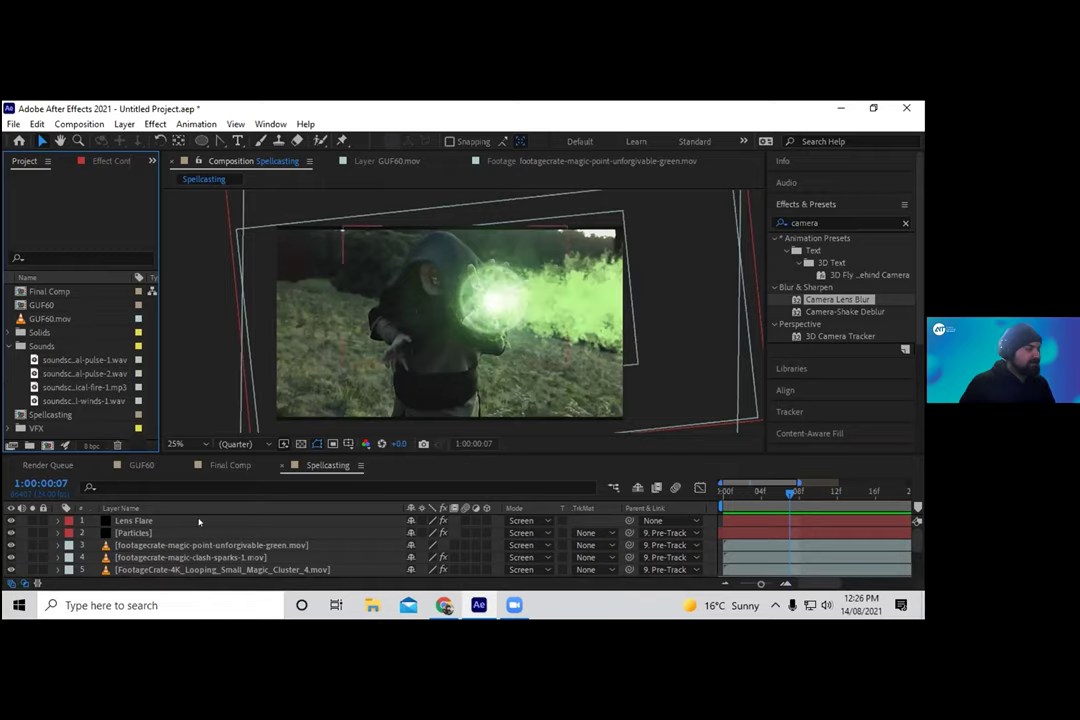
{"action": "left_click_drag", "start_coordinate": [528, 456], "coordinate": [539, 416]}
{"action": "scroll", "coordinate": [345, 525], "scroll_direction": "down", "scroll_amount": 2}
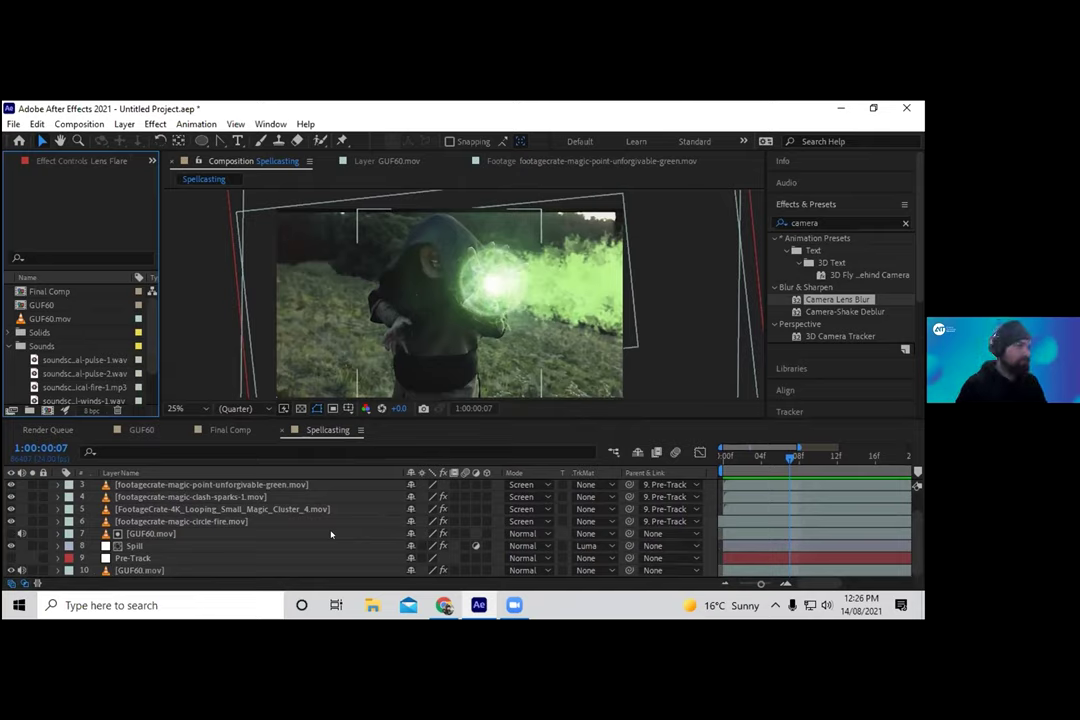
{"action": "scroll", "coordinate": [130, 374], "scroll_direction": "down", "scroll_amount": 1}
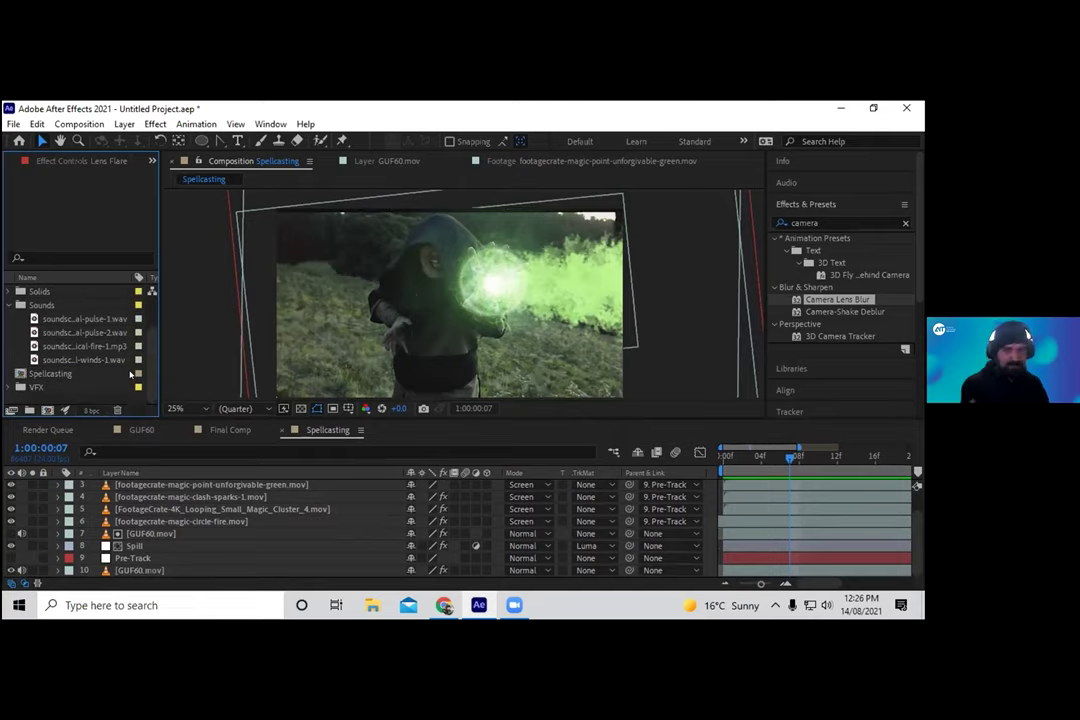
Add the first dark magical pulse sound, soundscrate-dark-magical-pulse-1.wav, beneath all Spellcasting layers and preview it from the start.
{"action": "left_click_drag", "start_coordinate": [36, 319], "coordinate": [68, 570]}
{"action": "key", "text": "space"}
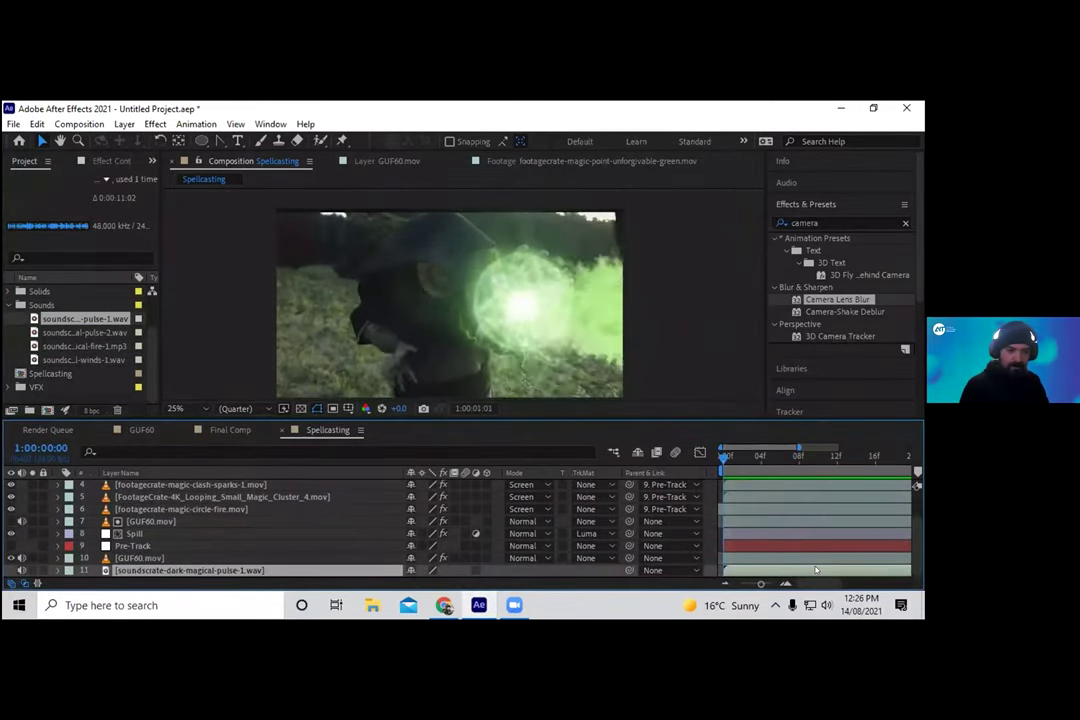
{"action": "key", "text": "space"}
{"action": "key", "text": "Home"}
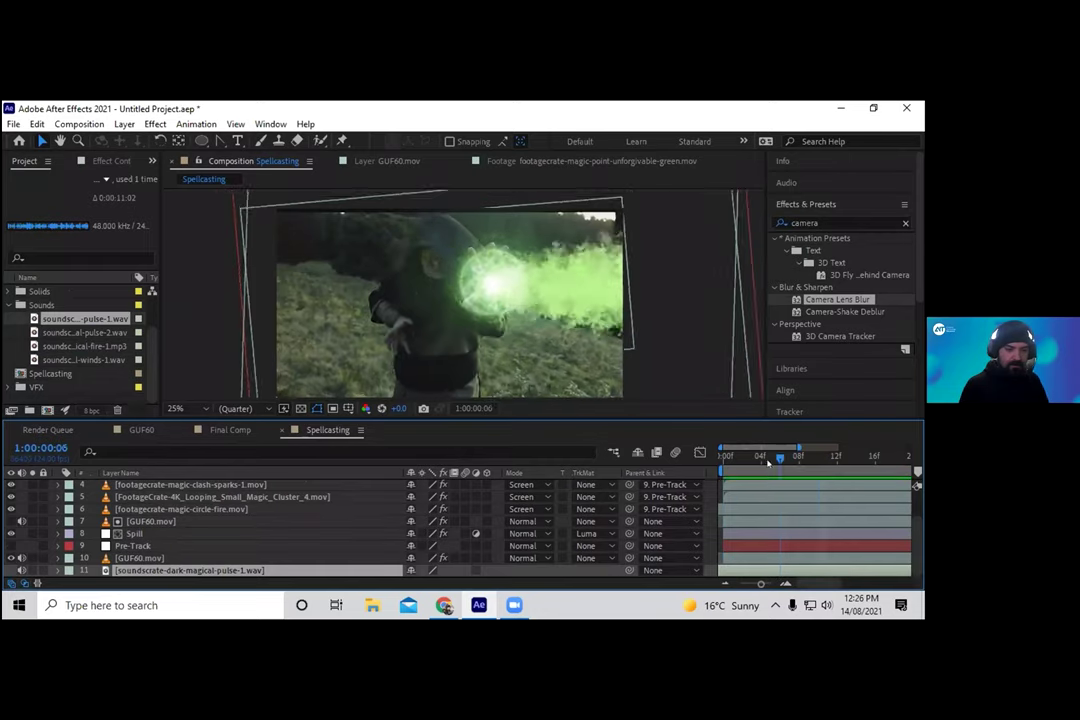
Set the Audio Levels of soundscrate-dark-magical-pulse-1.wav to -8 dB and listen to the result.
{"action": "left_click", "coordinate": [60, 570]}
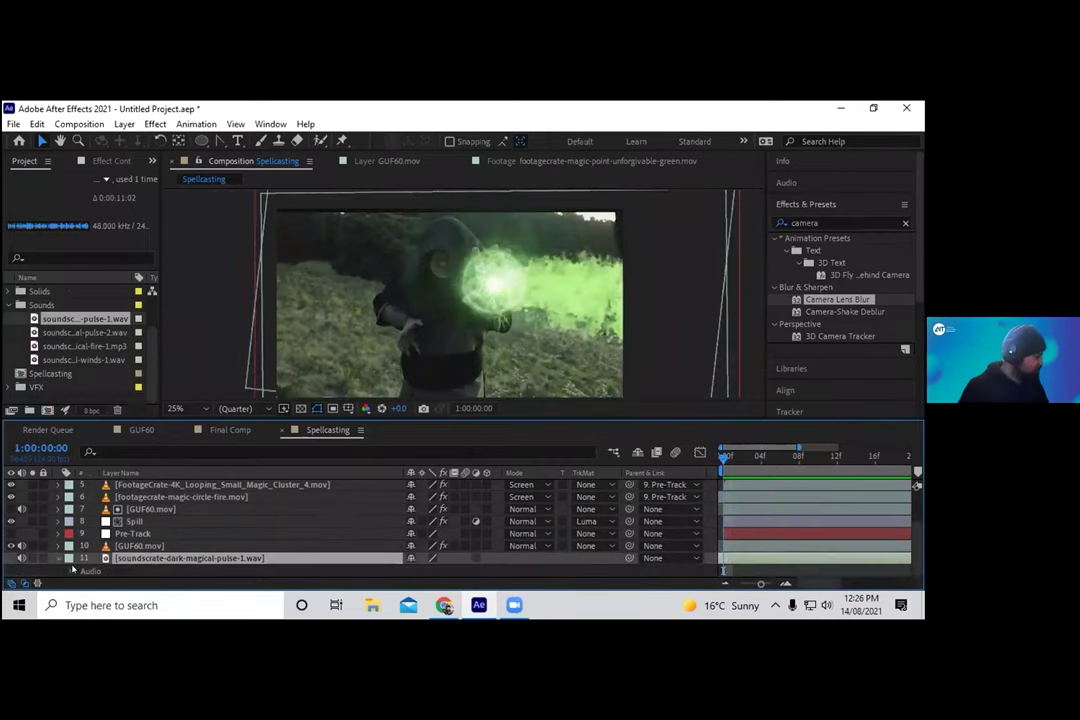
{"action": "left_click", "coordinate": [71, 570]}
{"action": "left_click", "coordinate": [418, 557]}
{"action": "type", "text": "-8"}
{"action": "key", "text": "Return"}
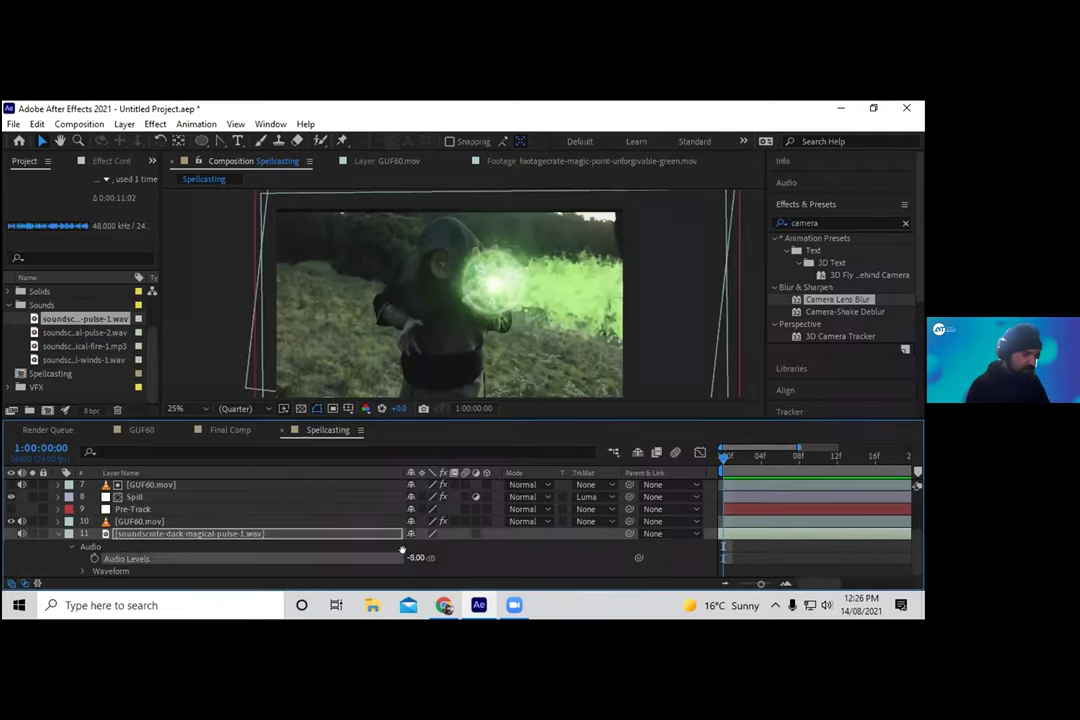
{"action": "key", "text": "space"}
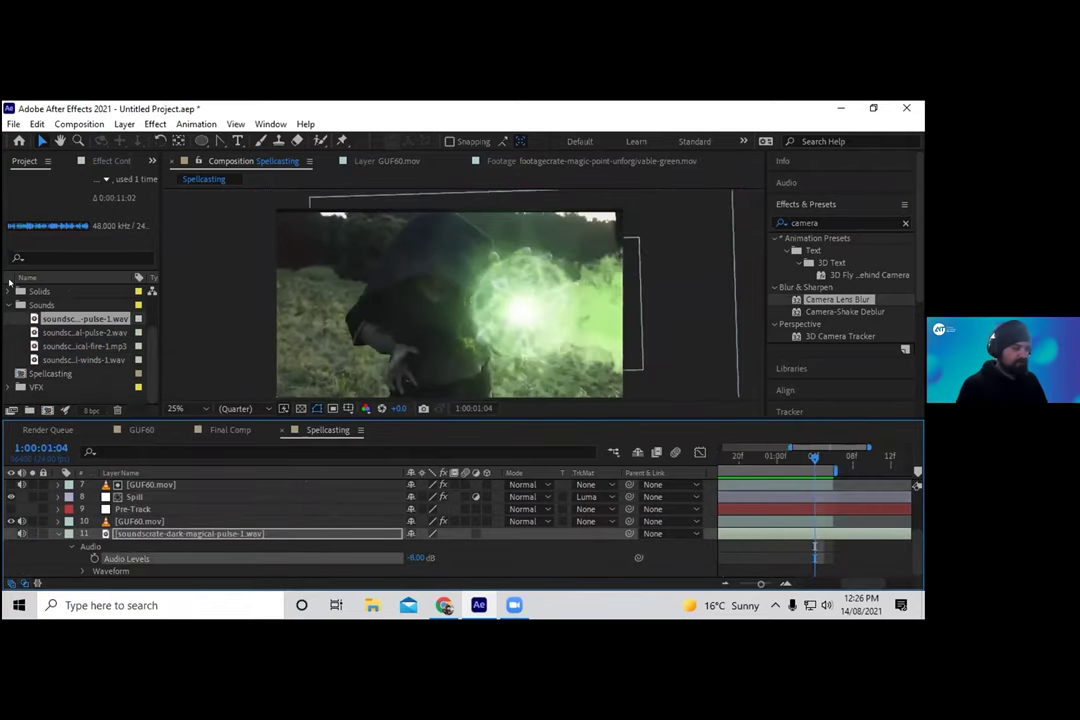
Add soundscrate-dark-magical-pulse-2.wav as the lowest layer and preview the composition from the start.
{"action": "left_click_drag", "start_coordinate": [62, 332], "coordinate": [60, 560]}
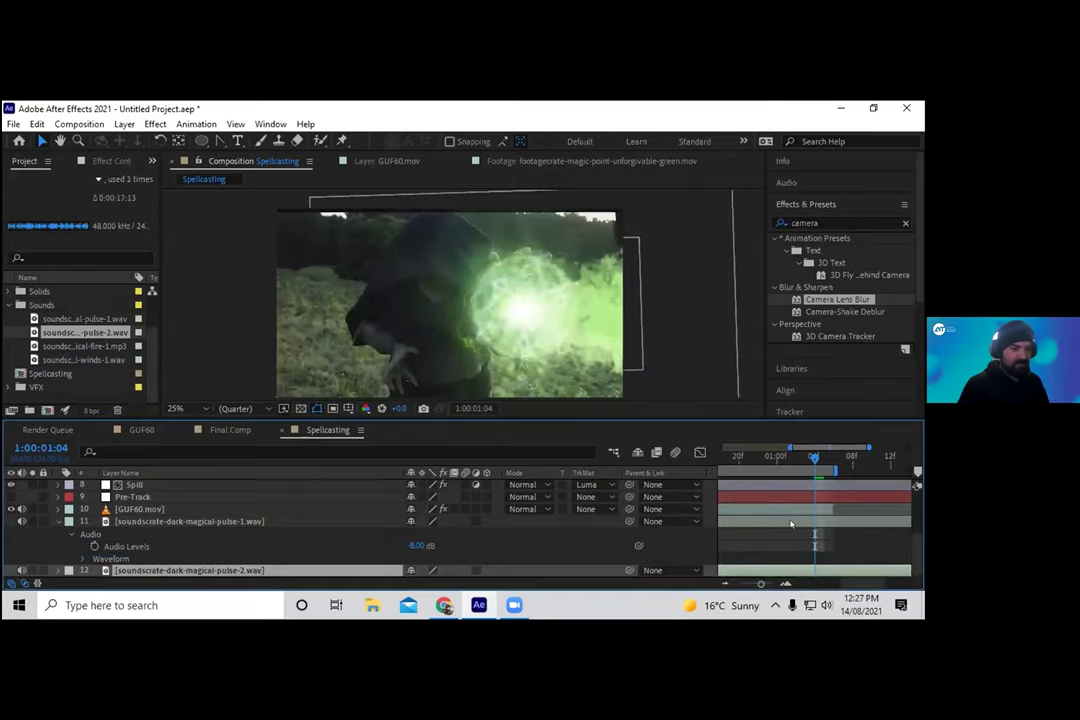
{"action": "left_click_drag", "start_coordinate": [779, 464], "coordinate": [386, 467]}
{"action": "key", "text": "space"}
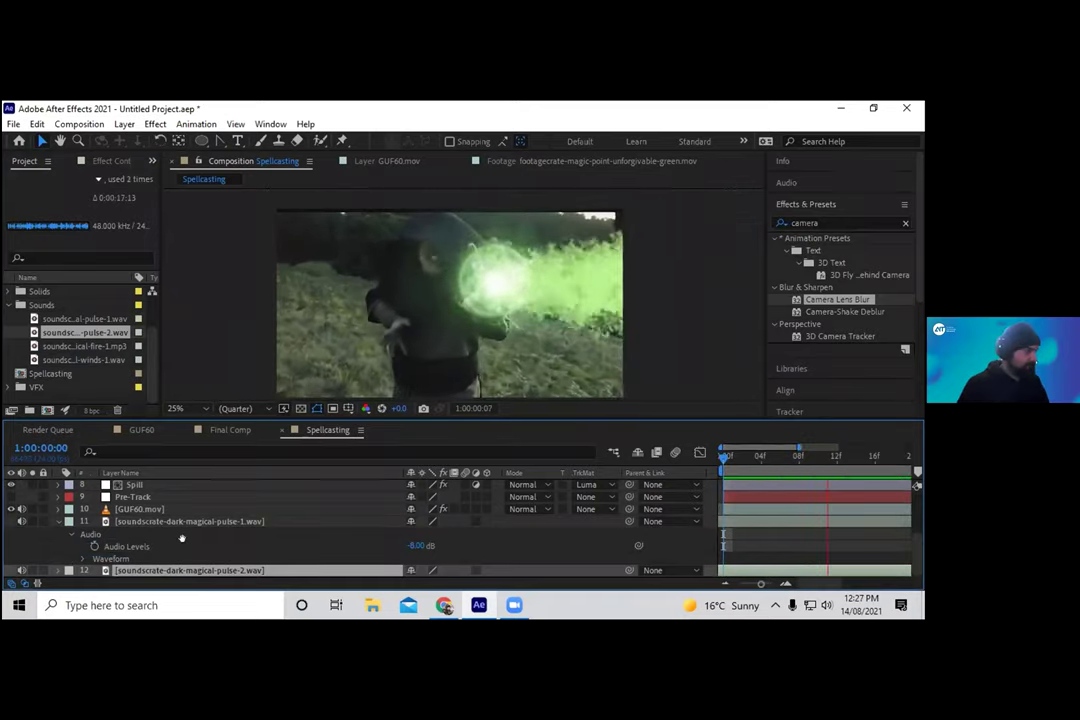
{"action": "key", "text": "space"}
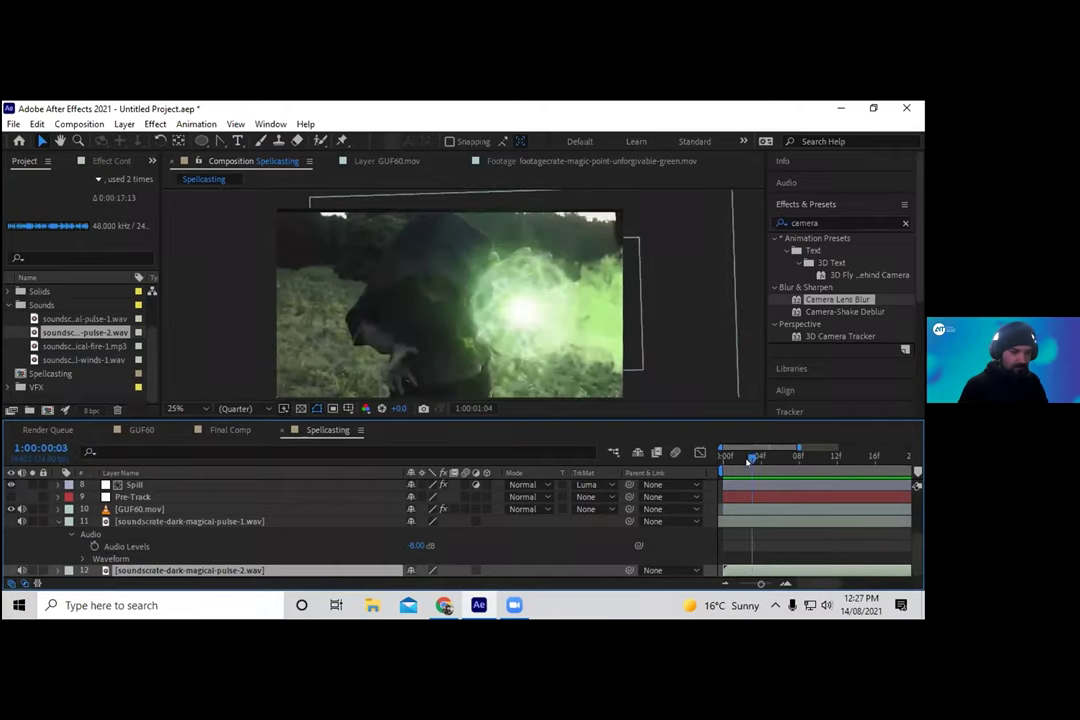
Set the Audio Levels of soundscrate-dark-magical-pulse-2.wav to -12 dB and preview the sound.
{"action": "left_click", "coordinate": [60, 570]}
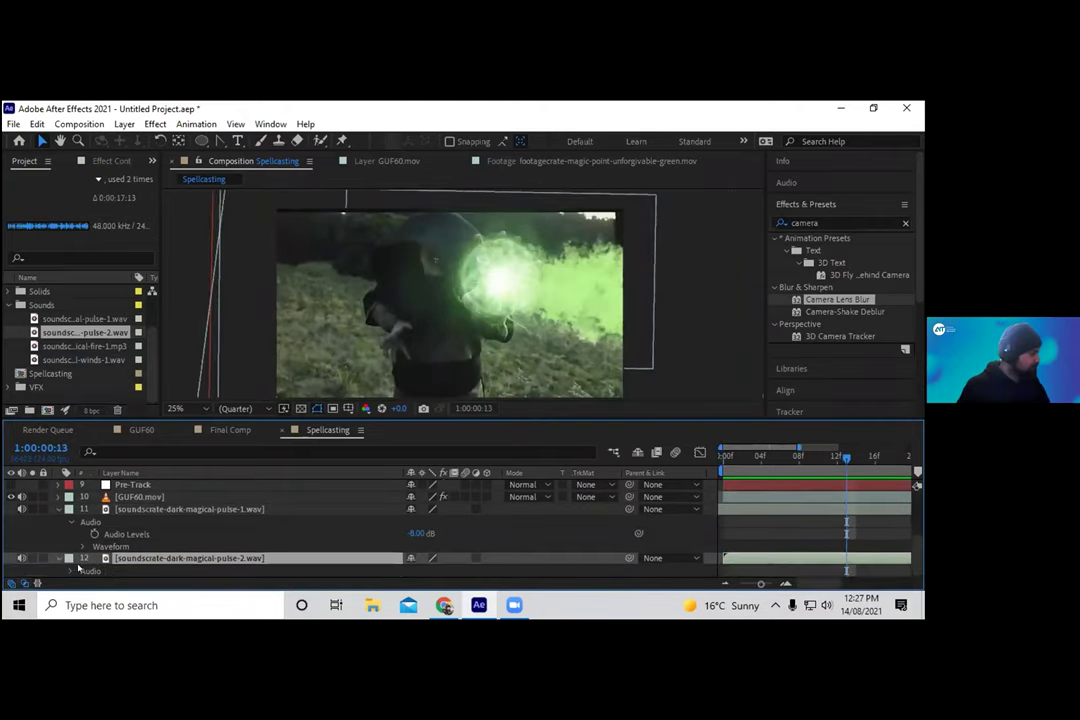
{"action": "left_click", "coordinate": [71, 570]}
{"action": "left_click", "coordinate": [420, 558]}
{"action": "type", "text": "-12"}
{"action": "key", "text": "Return"}
{"action": "key", "text": "space"}
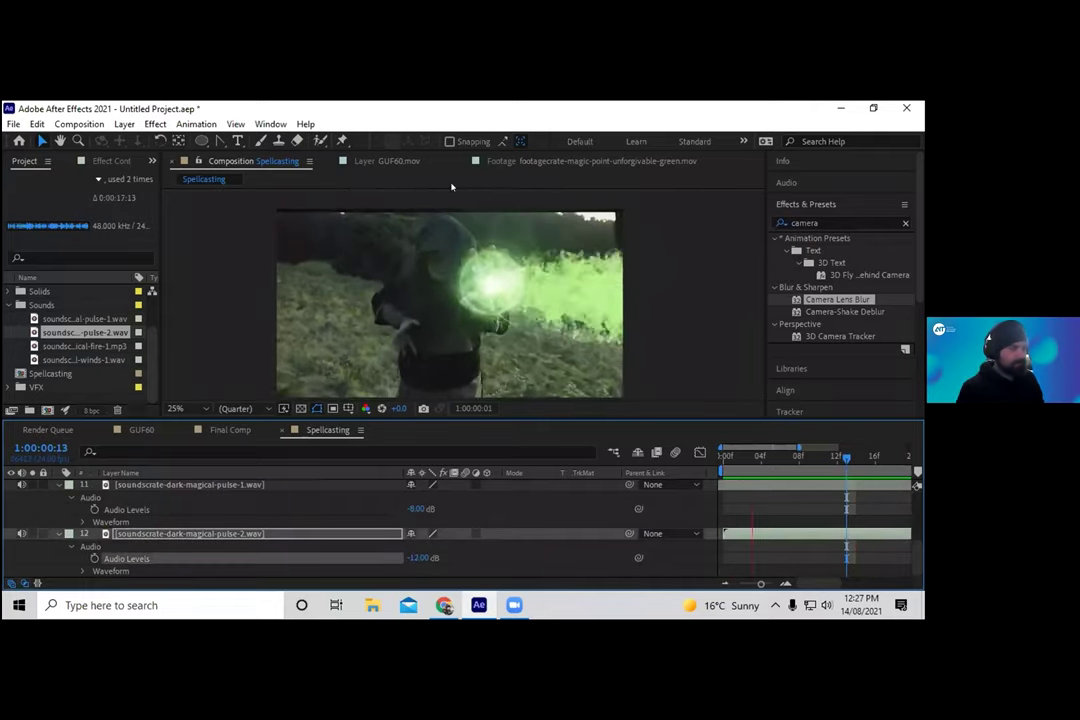
{"action": "key", "text": "space"}
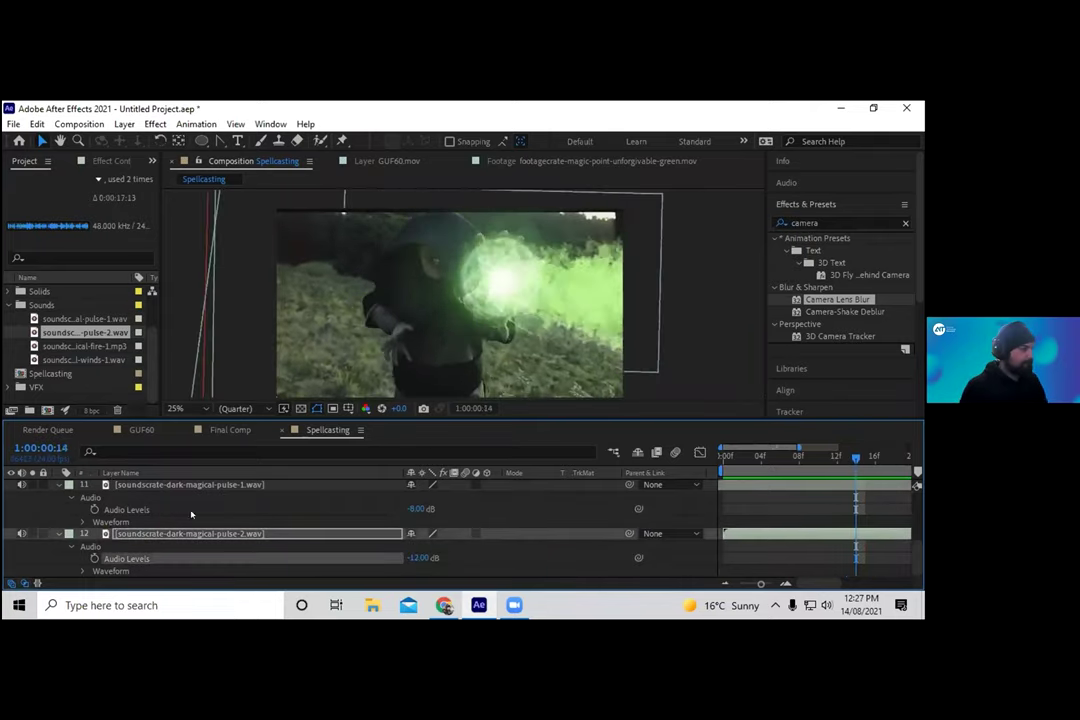
Delete the soundscrate-dark-magical-pulse-1.wav layer and add soundscrate-magical-fire-1.mp3 as the lowest layer, then preview it.
{"action": "left_click", "coordinate": [180, 486]}
{"action": "key", "text": "Delete"}
{"action": "left_click_drag", "start_coordinate": [90, 346], "coordinate": [144, 556]}
{"action": "key", "text": "space"}
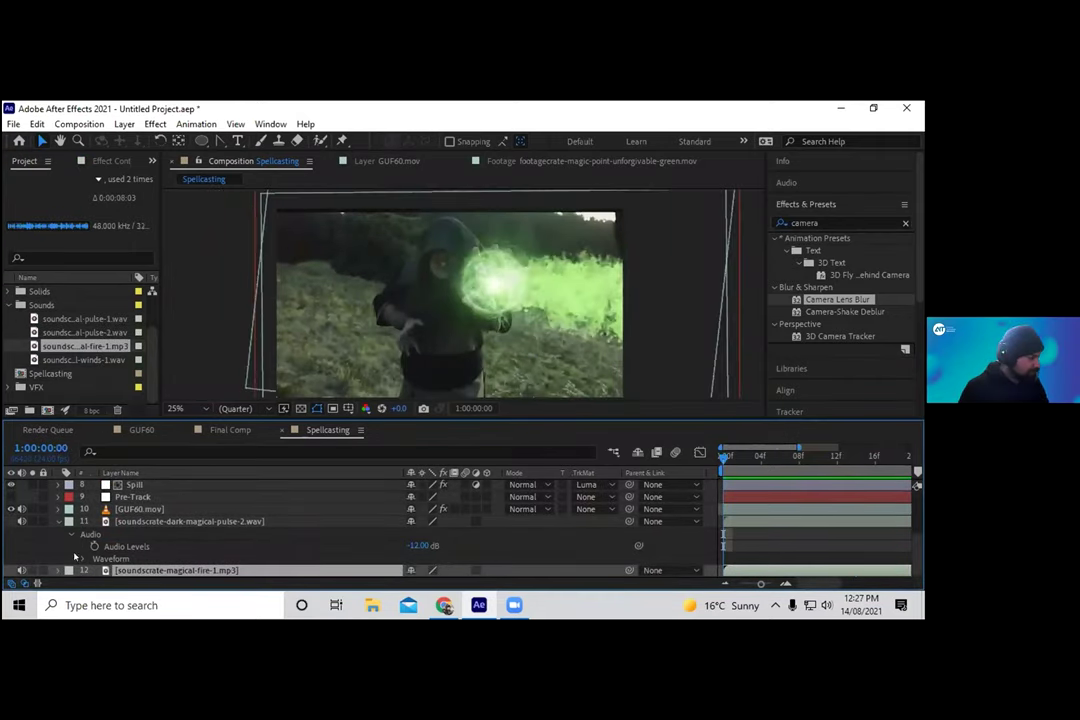
Set the Audio Levels of soundscrate-magical-fire-1.mp3 to -12 dB.
{"action": "left_click", "coordinate": [59, 570]}
{"action": "scroll", "coordinate": [78, 567], "scroll_direction": "down", "scroll_amount": 1}
{"action": "left_click", "coordinate": [71, 571]}
{"action": "scroll", "coordinate": [118, 570], "scroll_direction": "down", "scroll_amount": 1}
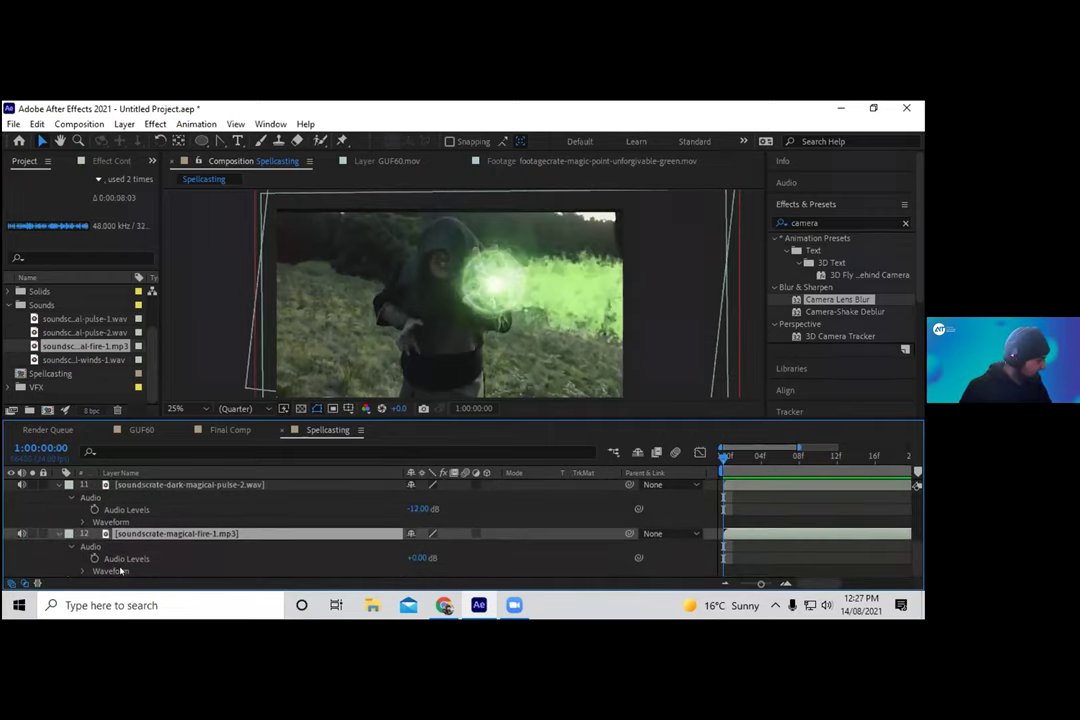
{"action": "left_click", "coordinate": [416, 557]}
{"action": "type", "text": "-1"}
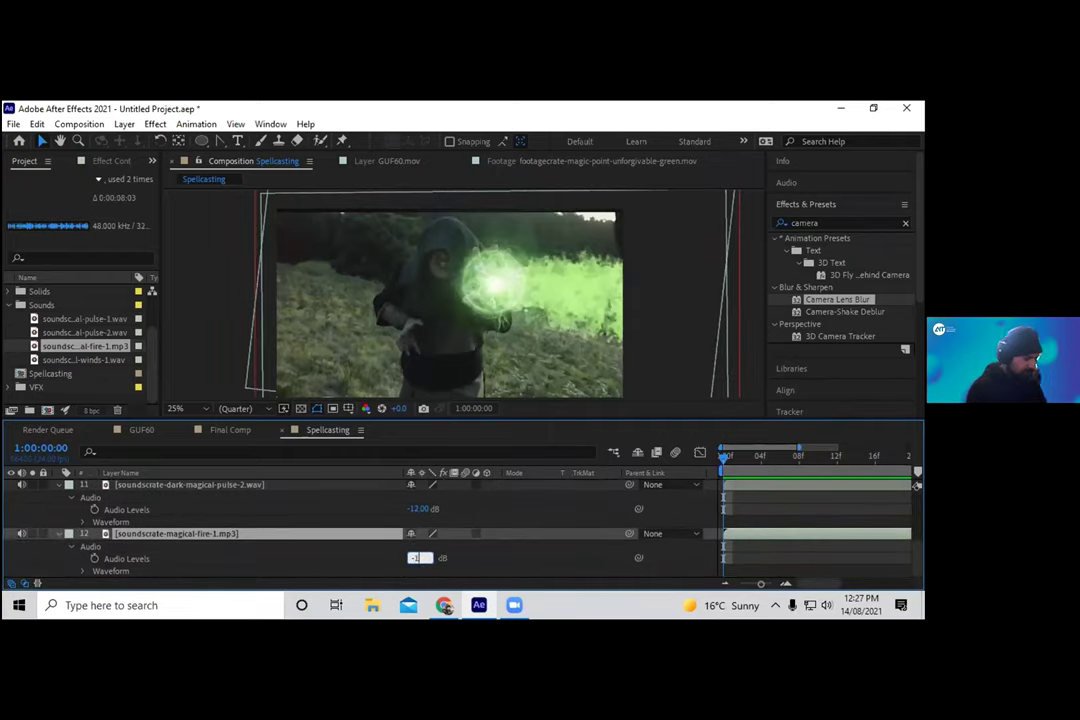
{"action": "type", "text": "2.00 dB"}
{"action": "key", "text": "Return"}
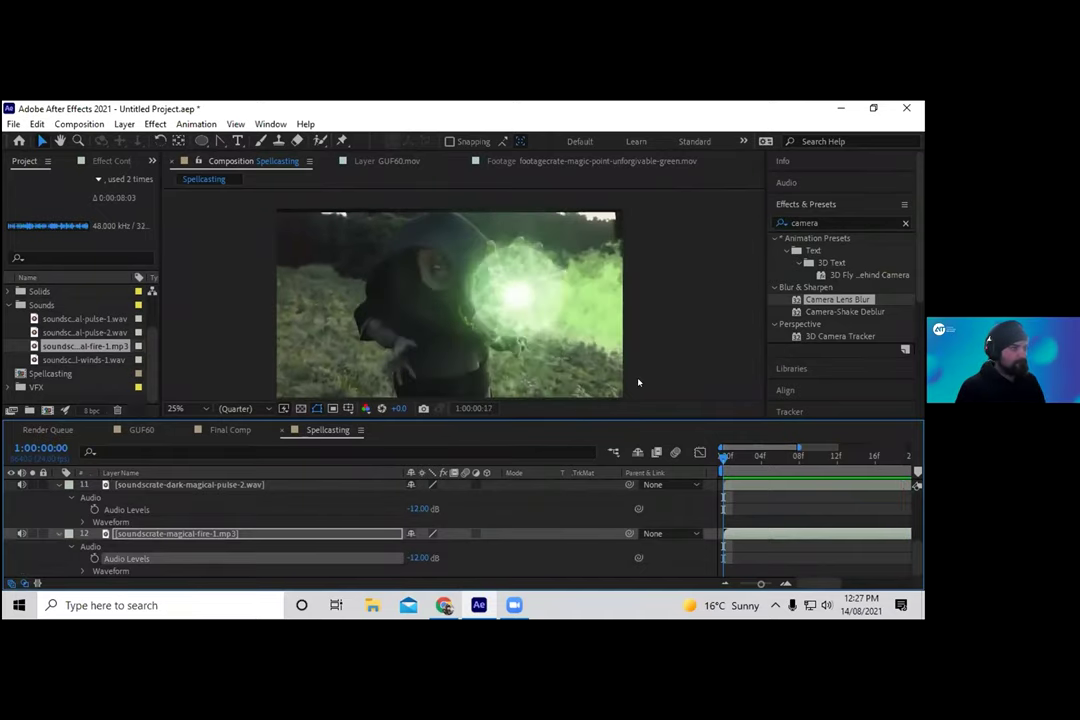
Preview the Spellcasting composition and examine the edges of the footage in the frame up close.
{"action": "key", "text": "space"}
{"action": "left_click", "coordinate": [795, 546]}
{"action": "scroll", "coordinate": [793, 546], "scroll_direction": "up", "scroll_amount": 5}
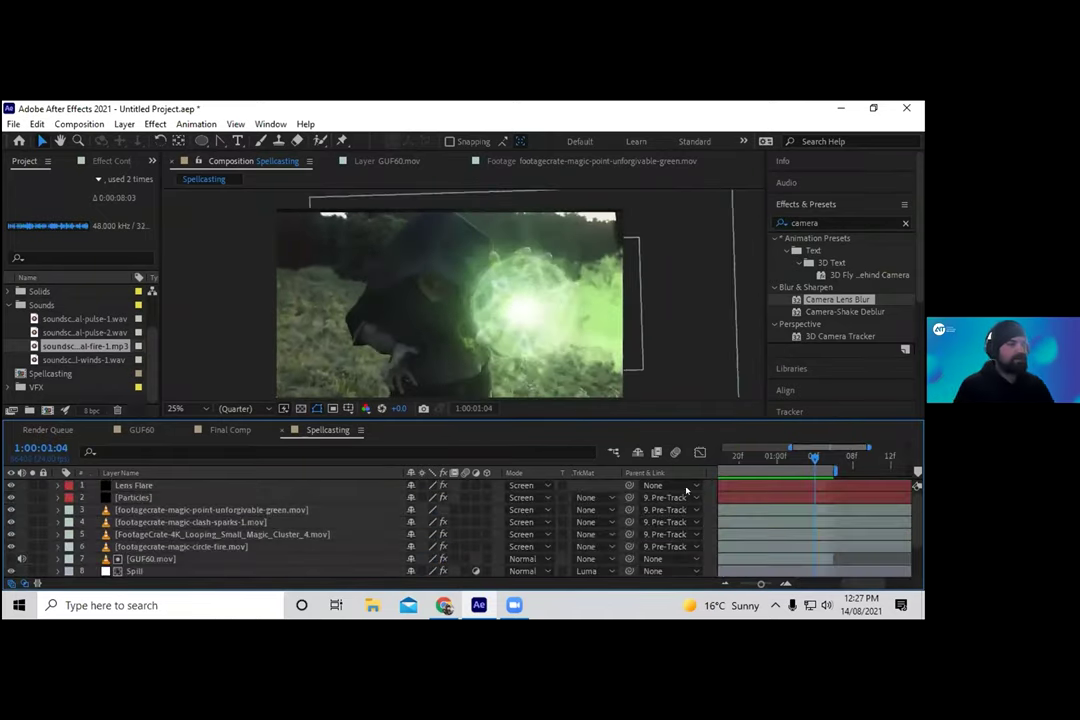
{"action": "left_click_drag", "start_coordinate": [607, 423], "coordinate": [603, 448]}
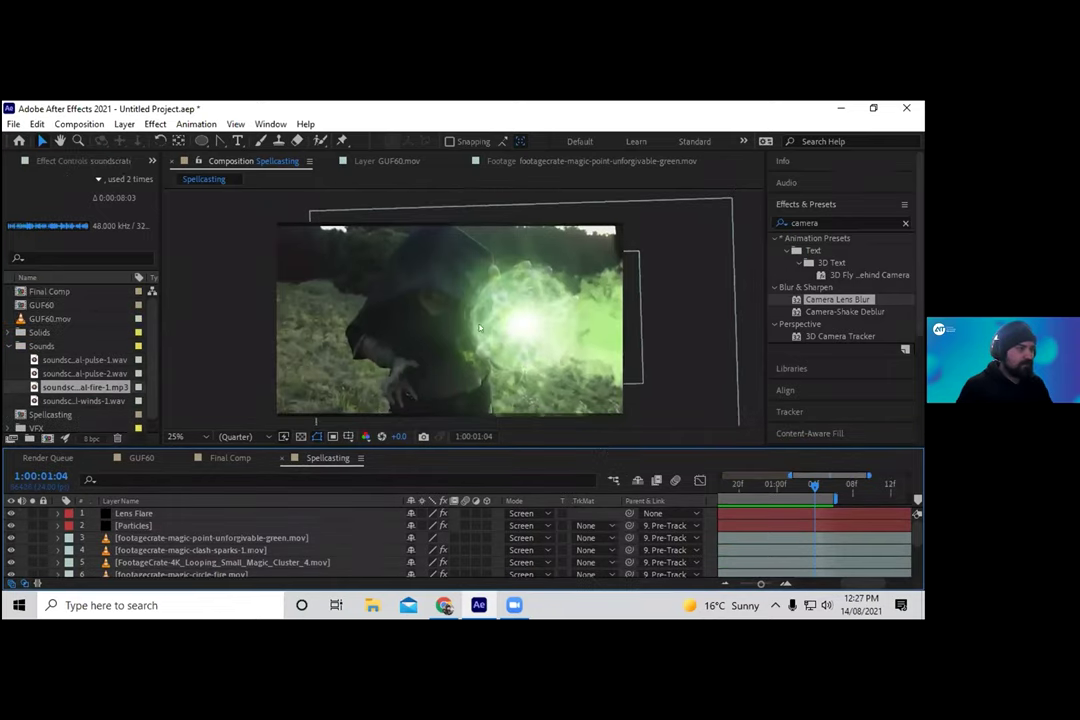
{"action": "scroll", "coordinate": [281, 222], "scroll_direction": "up", "scroll_amount": 1}
{"action": "left_click_drag", "start_coordinate": [460, 172], "coordinate": [442, 305]}
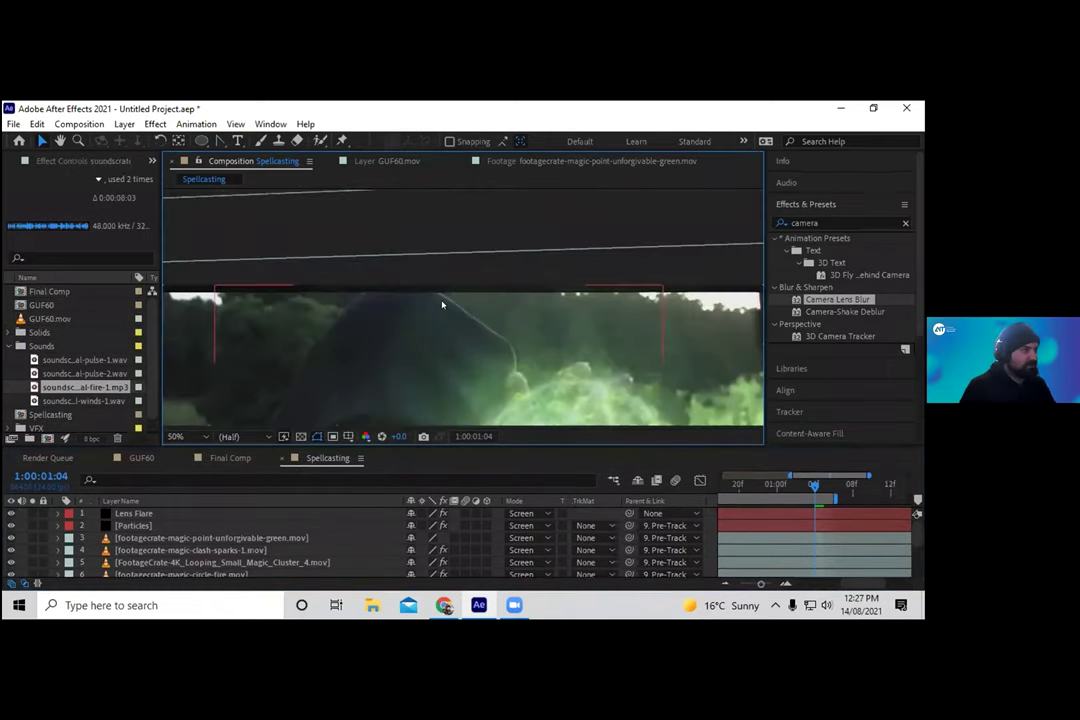
{"action": "scroll", "coordinate": [610, 326], "scroll_direction": "down", "scroll_amount": 1}
{"action": "left_click_drag", "start_coordinate": [612, 328], "coordinate": [549, 270]}
{"action": "scroll", "coordinate": [547, 269], "scroll_direction": "up", "scroll_amount": 1}
{"action": "scroll", "coordinate": [540, 268], "scroll_direction": "up", "scroll_amount": 3}
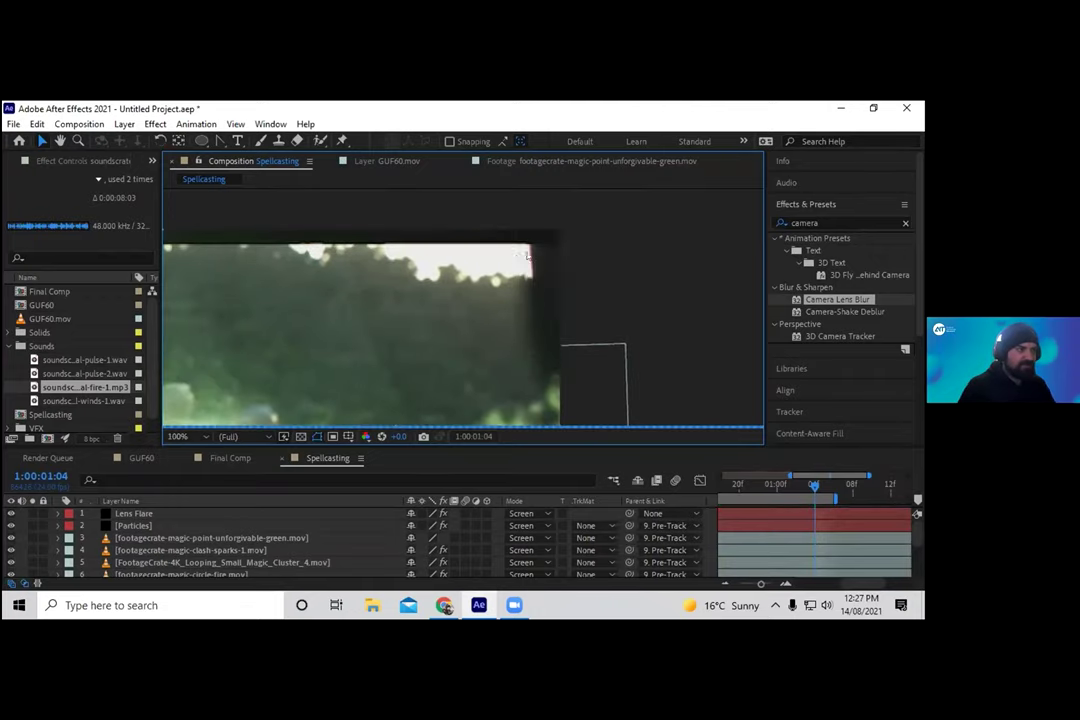
{"action": "scroll", "coordinate": [550, 361], "scroll_direction": "down", "scroll_amount": 4}
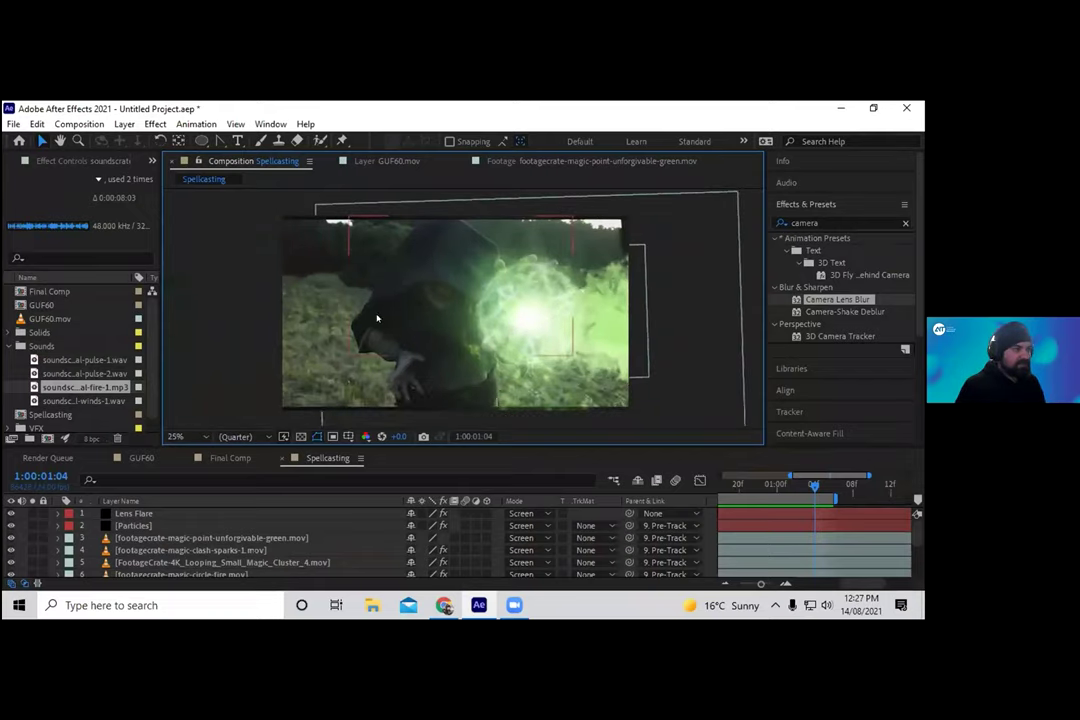
Create a new composition named Final Composition with the HDTV 1080 24 preset and a 0:00:02:00 duration.
{"action": "left_click", "coordinate": [152, 160]}
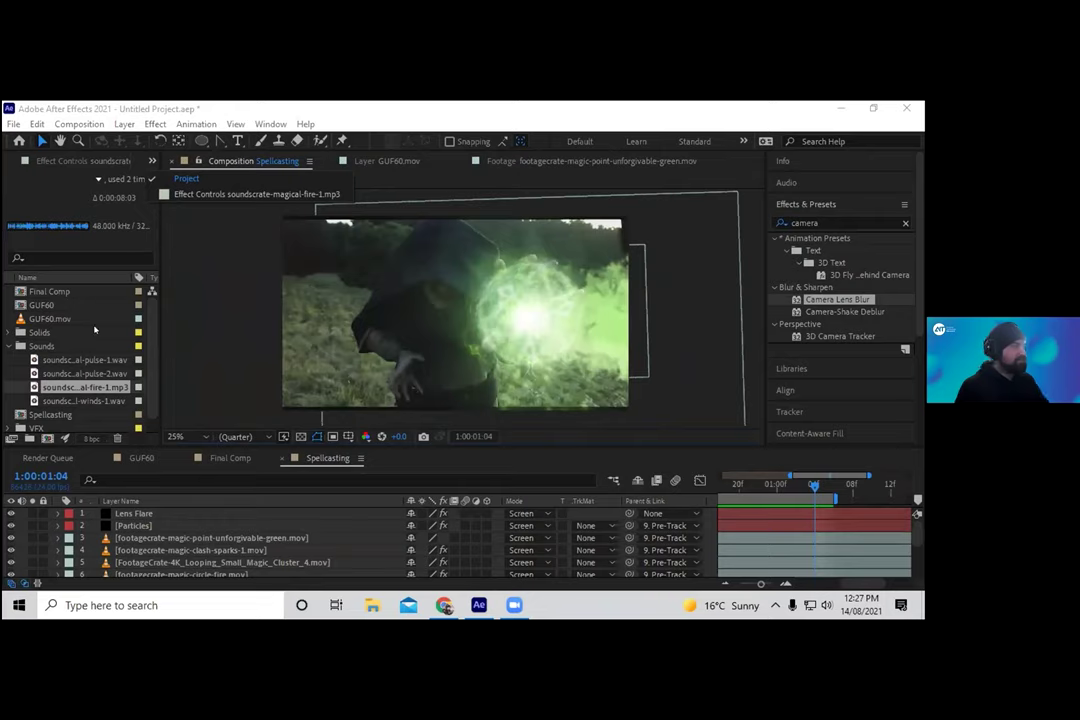
{"action": "left_click", "coordinate": [9, 346]}
{"action": "right_click", "coordinate": [41, 394]}
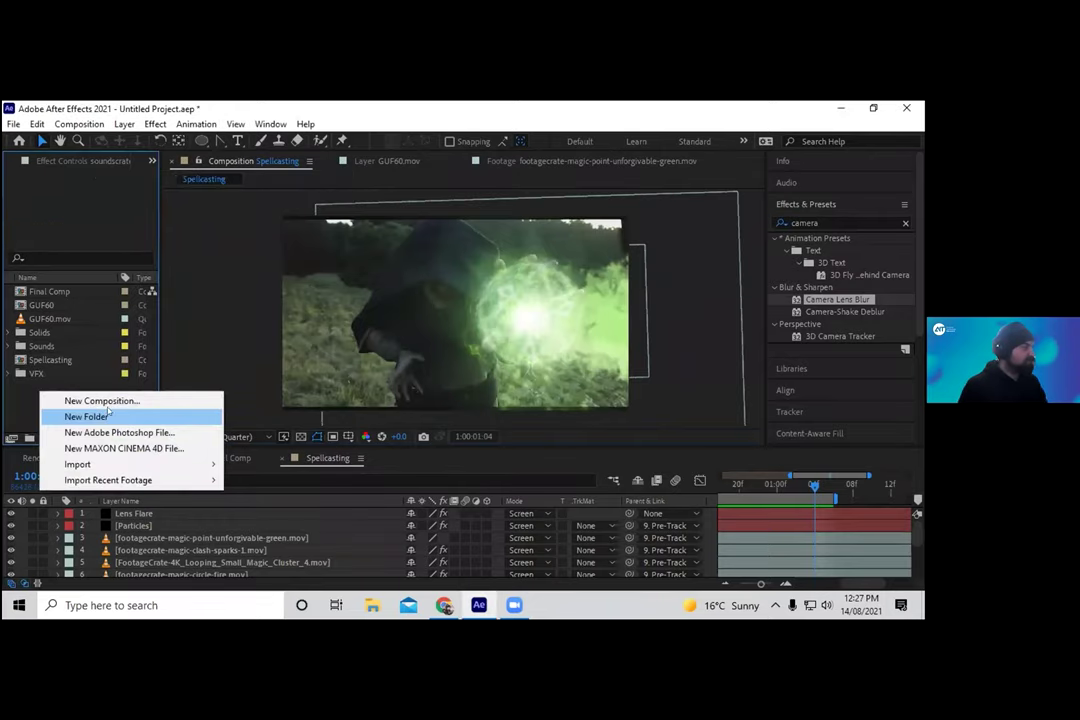
{"action": "left_click", "coordinate": [95, 401]}
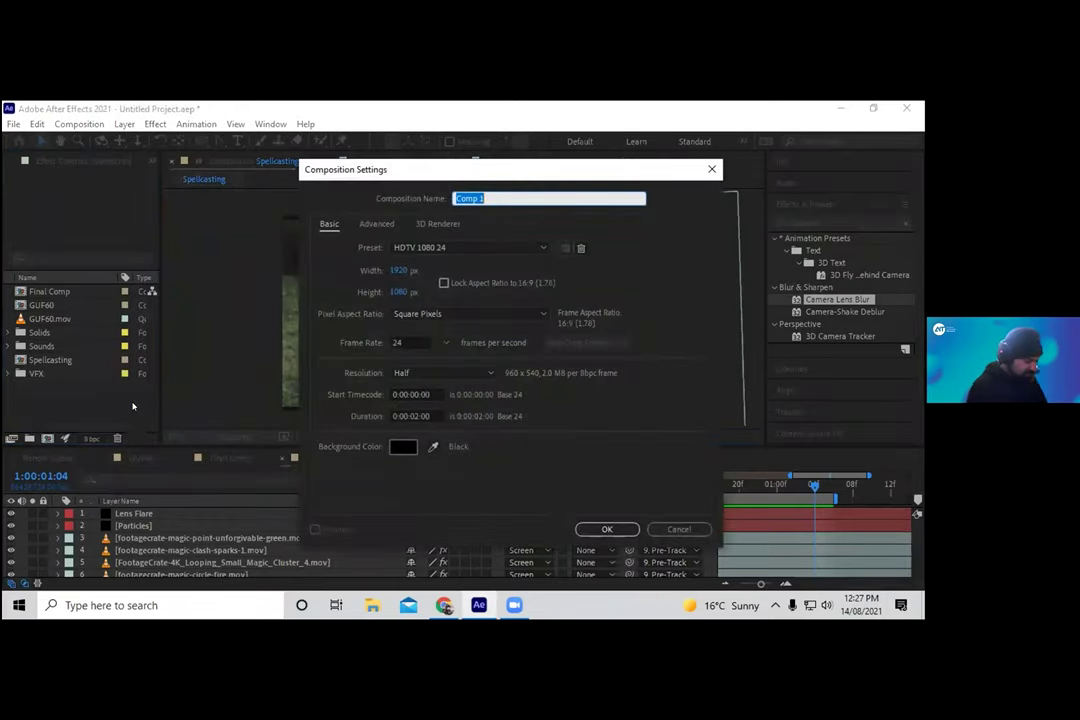
{"action": "type", "text": "Fina"}
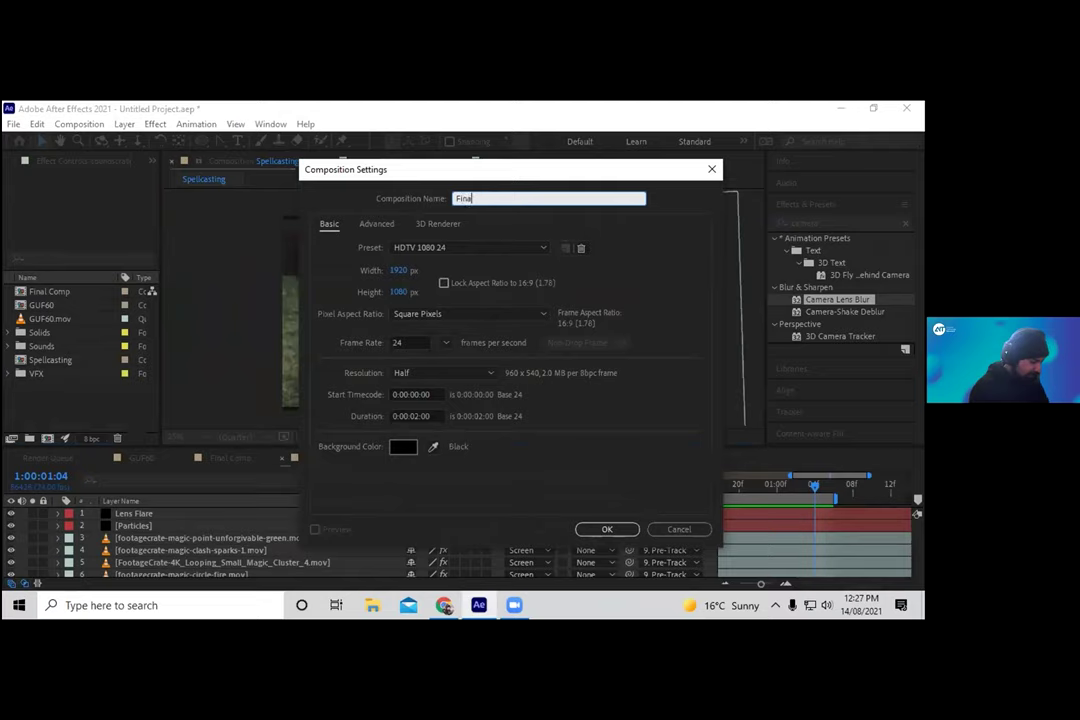
{"action": "type", "text": "l Compositio"}
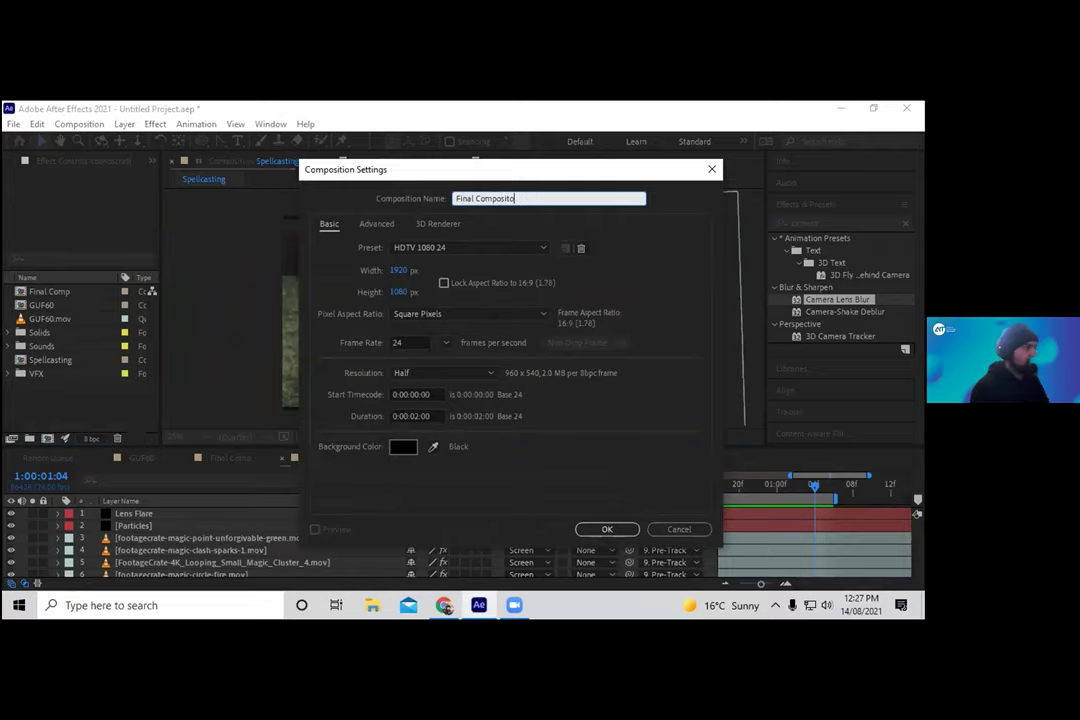
{"action": "type", "text": "n"}
{"action": "key", "text": "Return"}
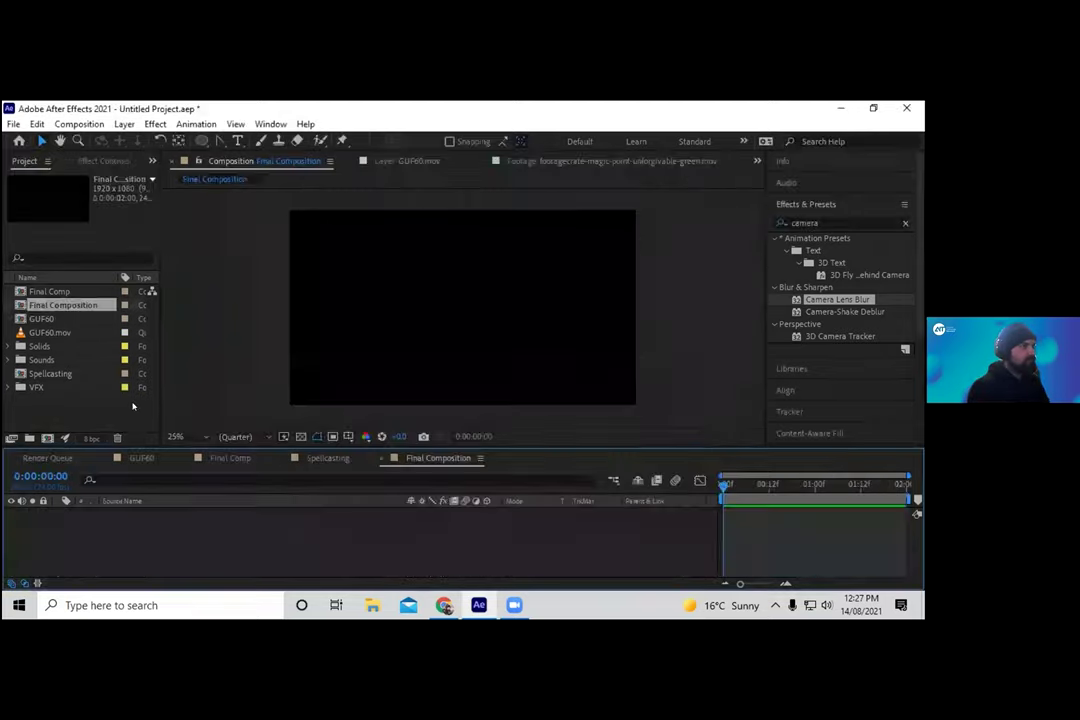
Add the Spellcasting composition to the Final Composition timeline and set its Scale to 105%.
{"action": "left_click_drag", "start_coordinate": [57, 374], "coordinate": [145, 520]}
{"action": "key", "text": "s"}
{"action": "left_click", "coordinate": [428, 525]}
{"action": "type", "text": "10"}
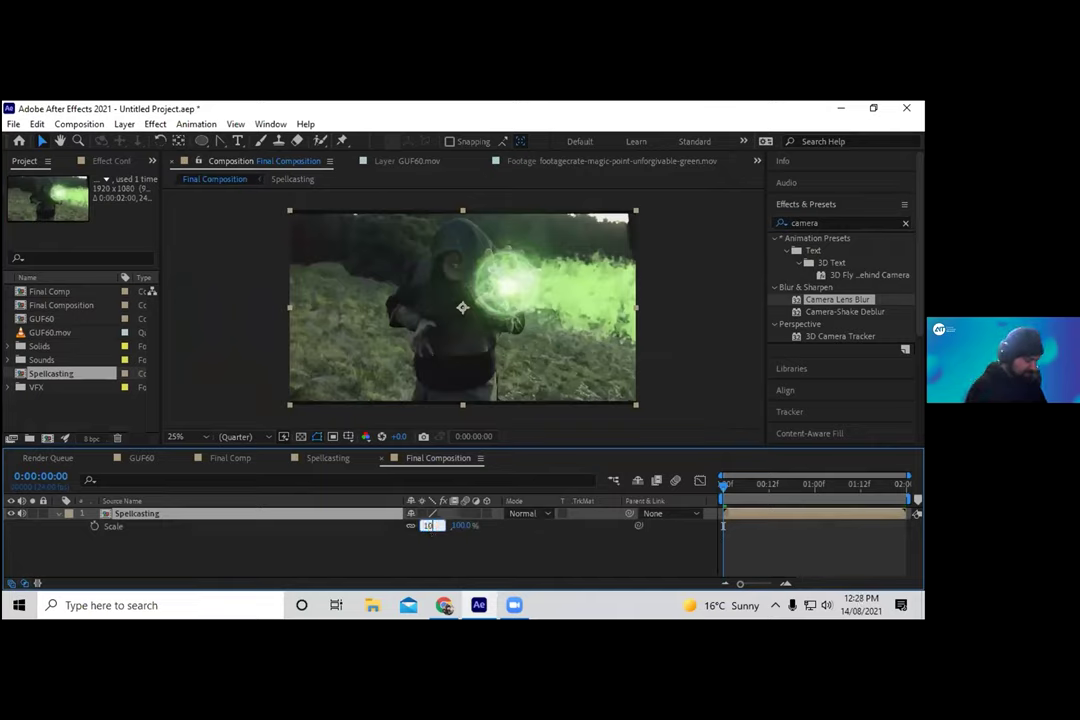
{"action": "key", "text": "Return"}
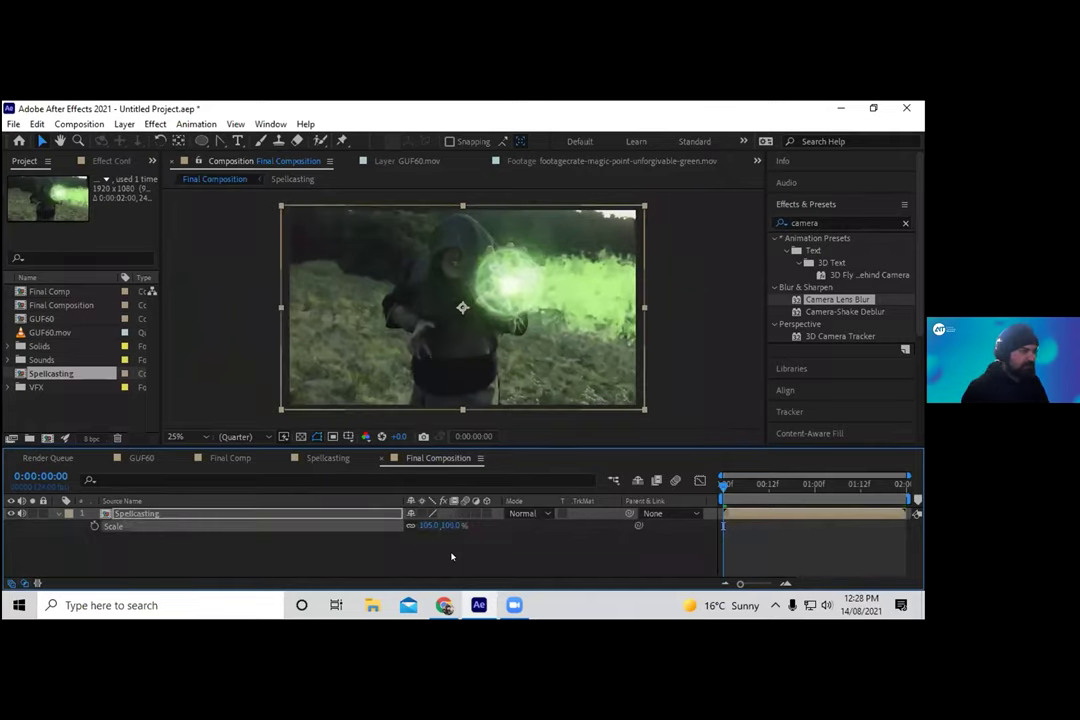
{"action": "left_click", "coordinate": [451, 557]}
Preview Final Composition at Half resolution, switch the preview resolution to Third, and play it again.
{"action": "left_click", "coordinate": [236, 436]}
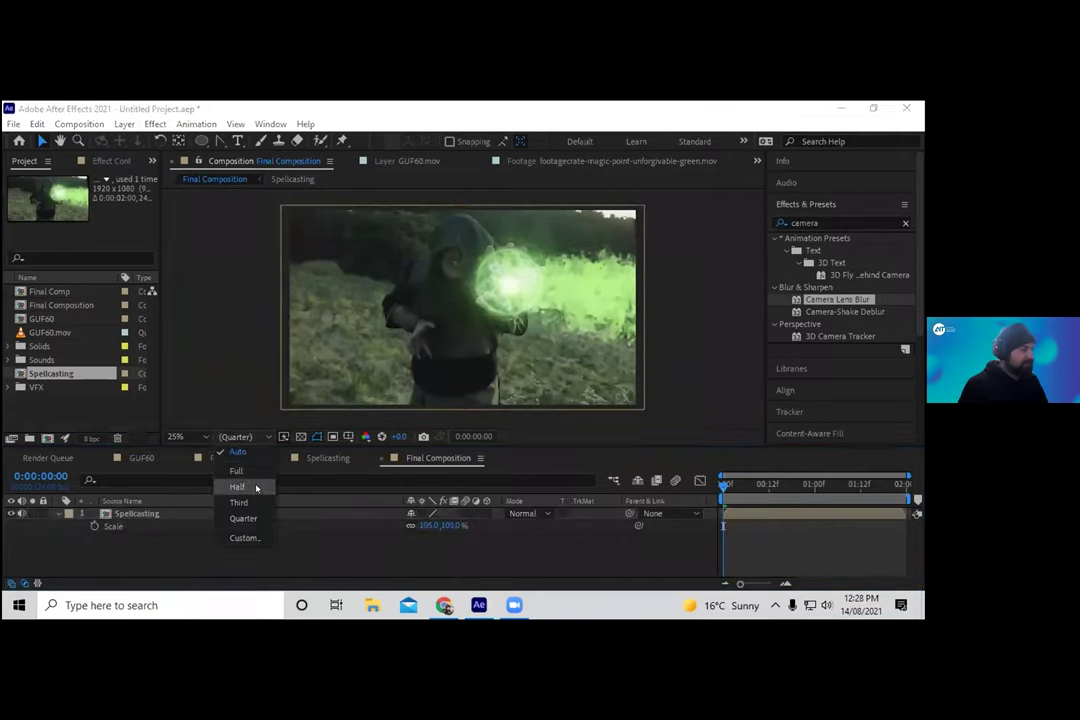
{"action": "left_click", "coordinate": [237, 487]}
{"action": "key", "text": "space"}
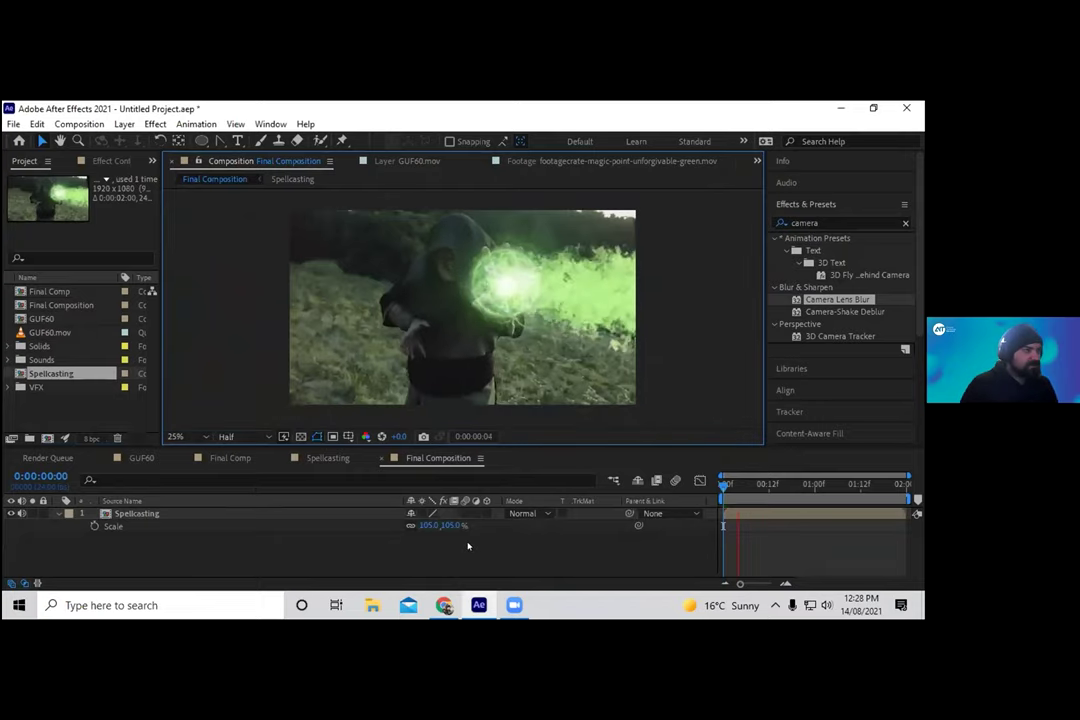
{"action": "left_click", "coordinate": [243, 437]}
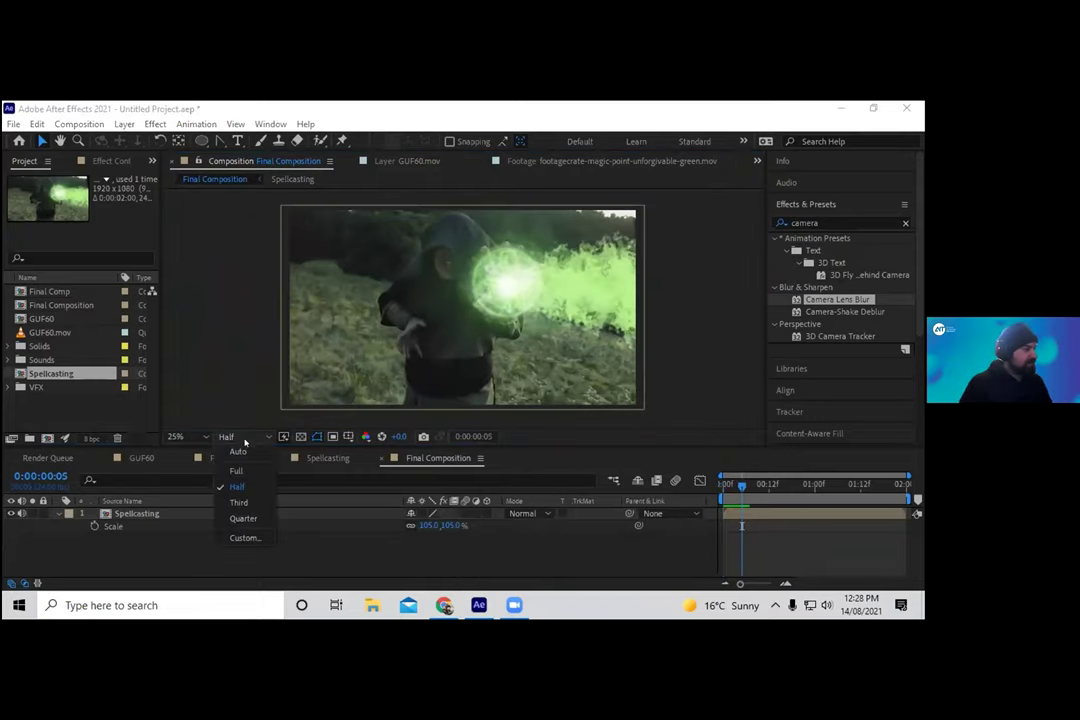
{"action": "left_click", "coordinate": [239, 502]}
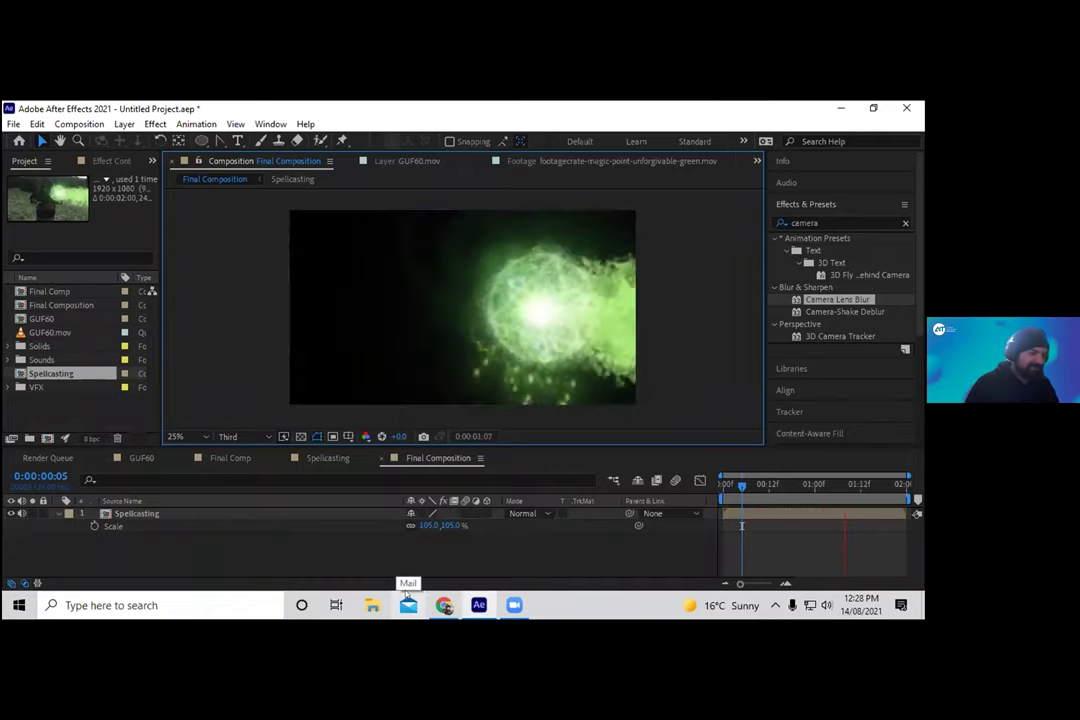
{"action": "key", "text": "space"}
End the work area at about 0:00:01:06, before the background footage disappears, and preview the composition from the start.
{"action": "left_click_drag", "start_coordinate": [846, 486], "coordinate": [829, 487]}
{"action": "key", "text": "n"}
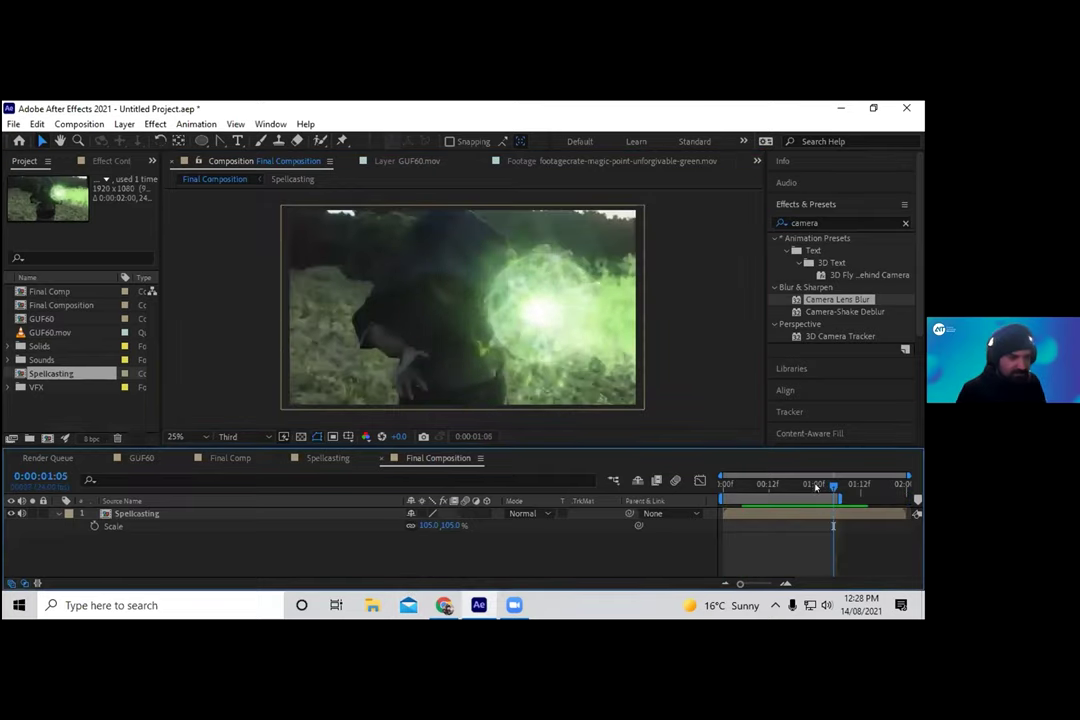
{"action": "key", "text": "space"}
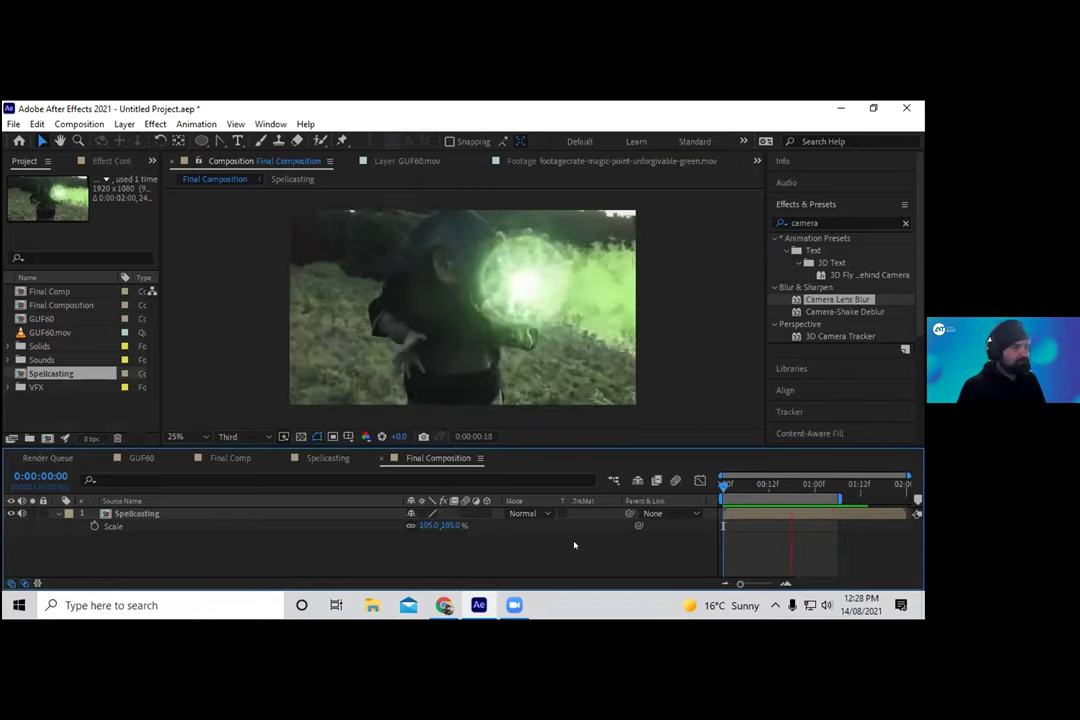
{"action": "key", "text": "space"}
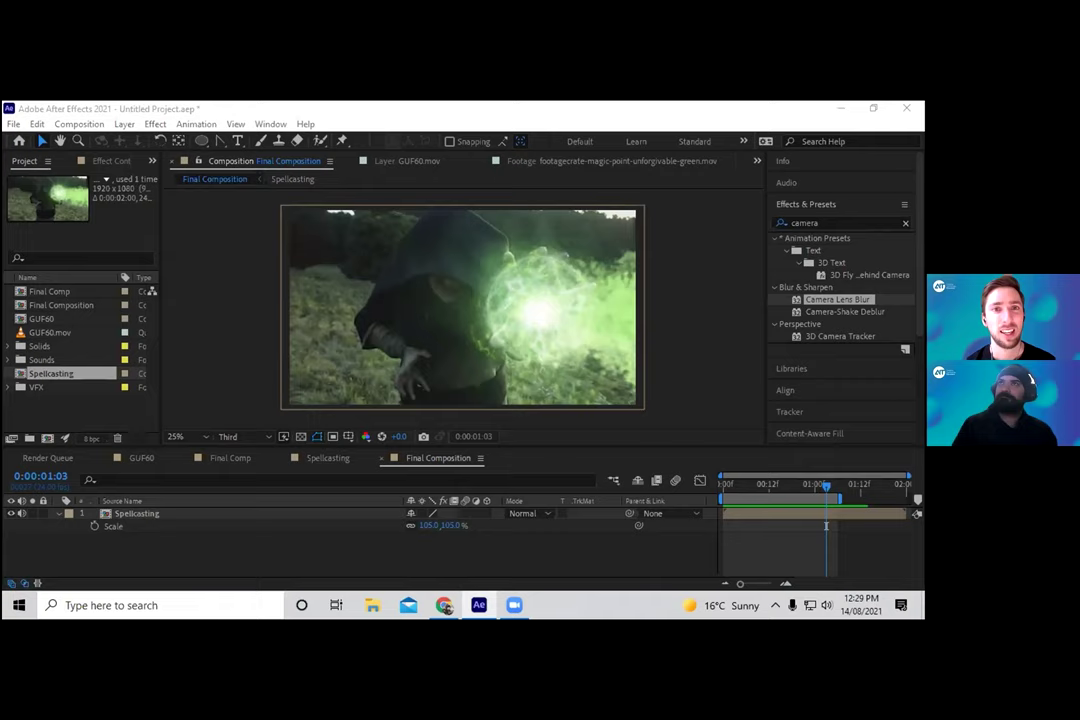
{"action": "left_click", "coordinate": [530, 110]}
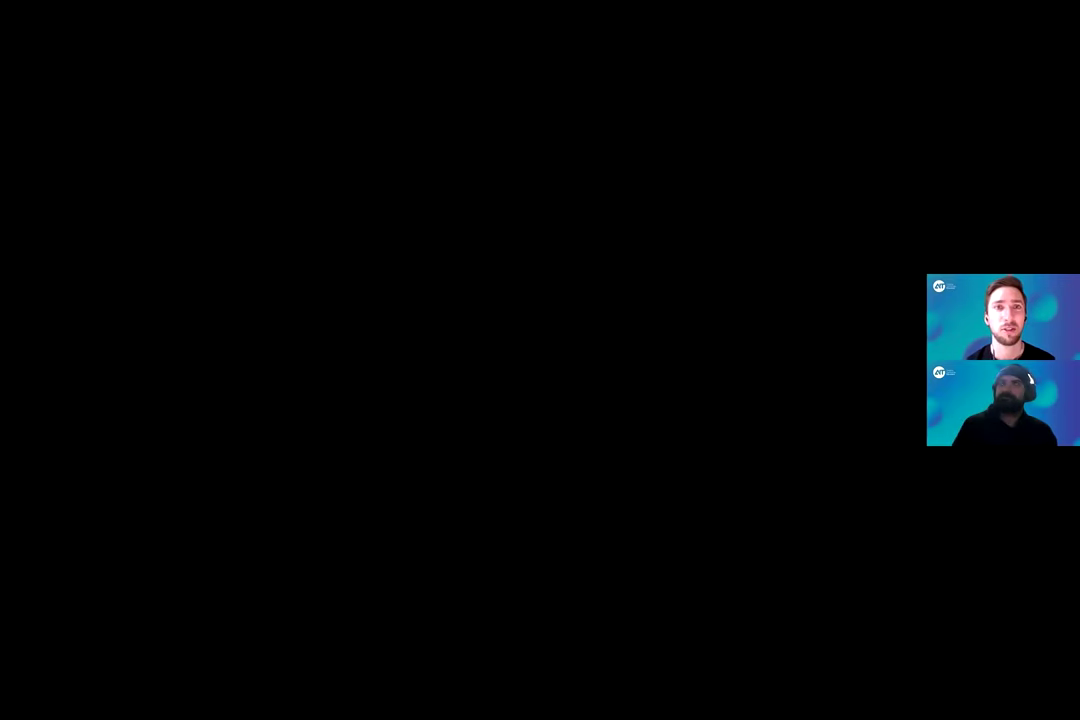